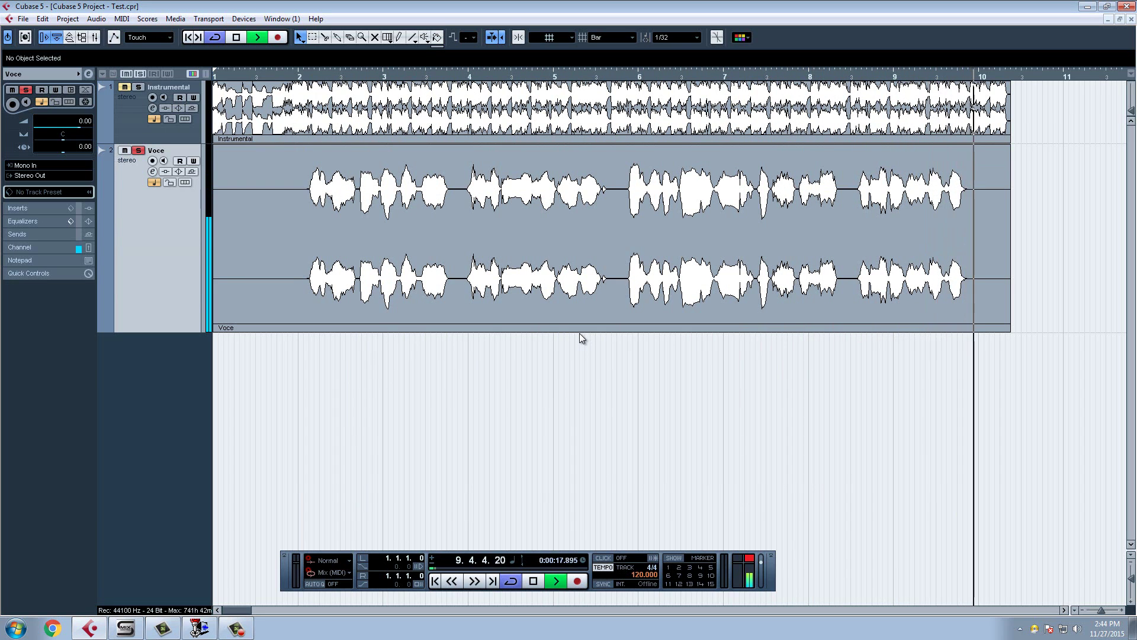
{"action": "key", "text": "space"}
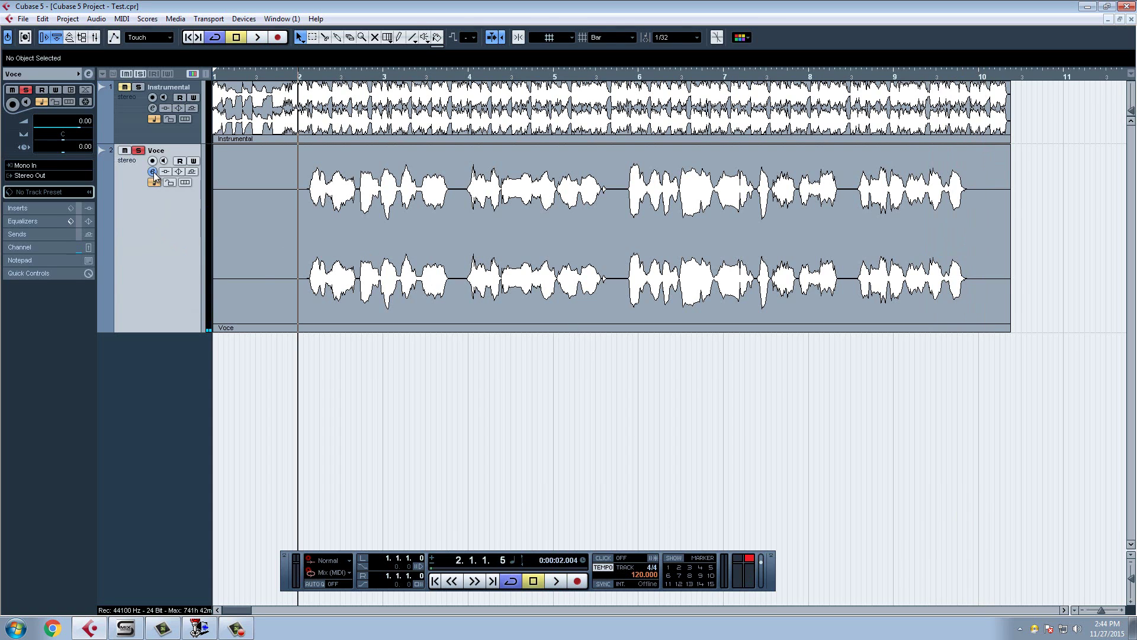
{"action": "left_click", "coordinate": [153, 173]}
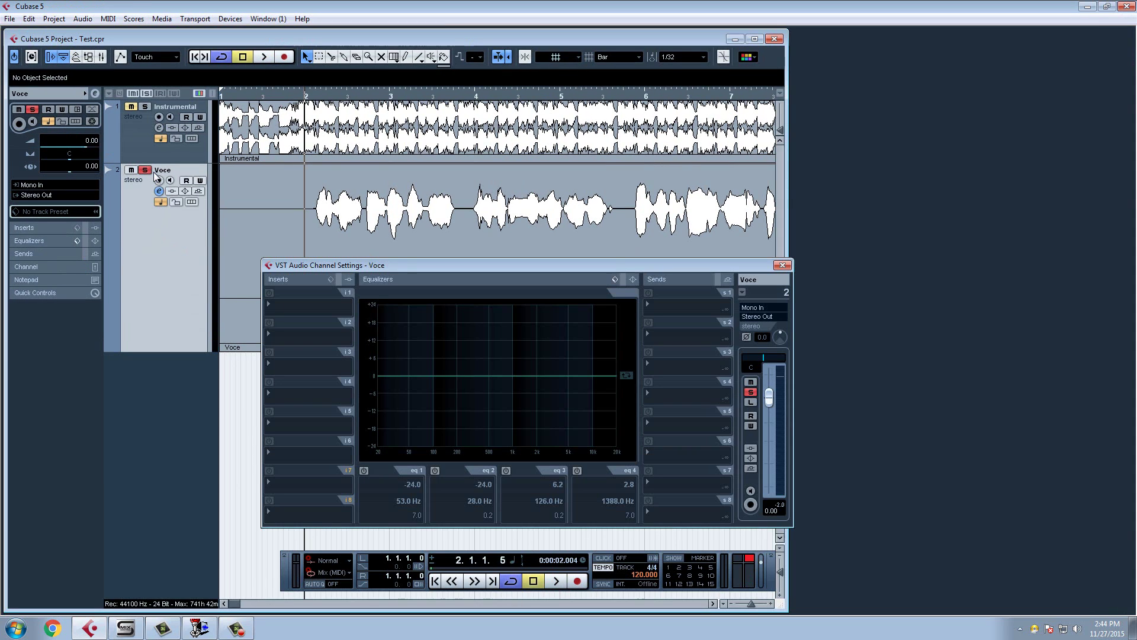
{"action": "left_click", "coordinate": [782, 265]}
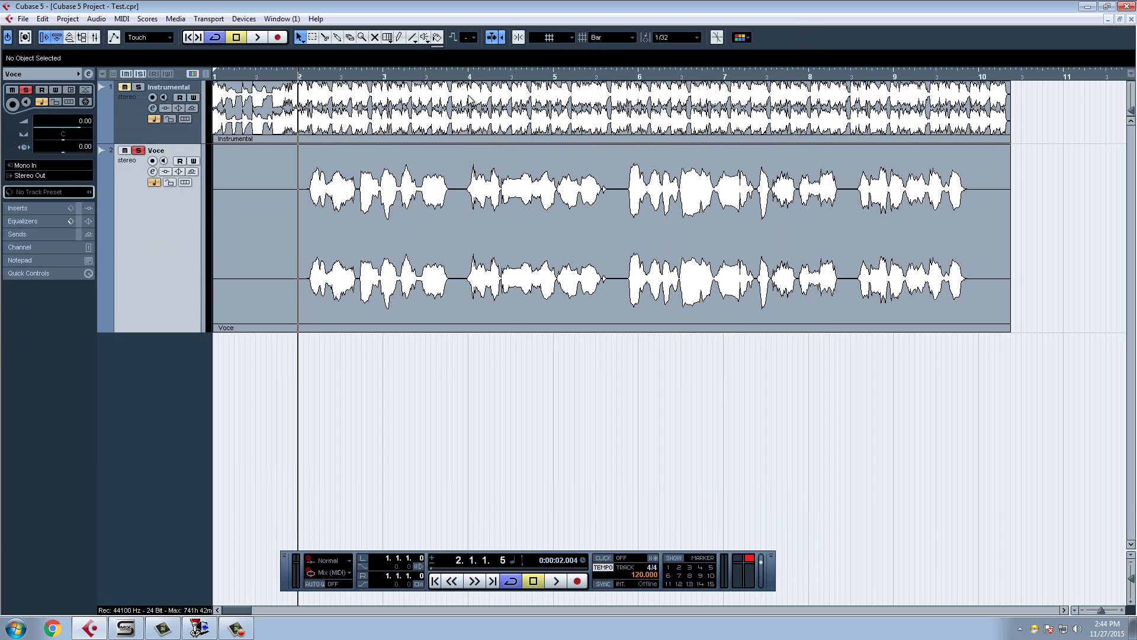
- Play the soloed Voce track from bar 4 to locate the harsh sibilant
{"action": "left_click", "coordinate": [467, 77]}
{"action": "key", "text": "space"}
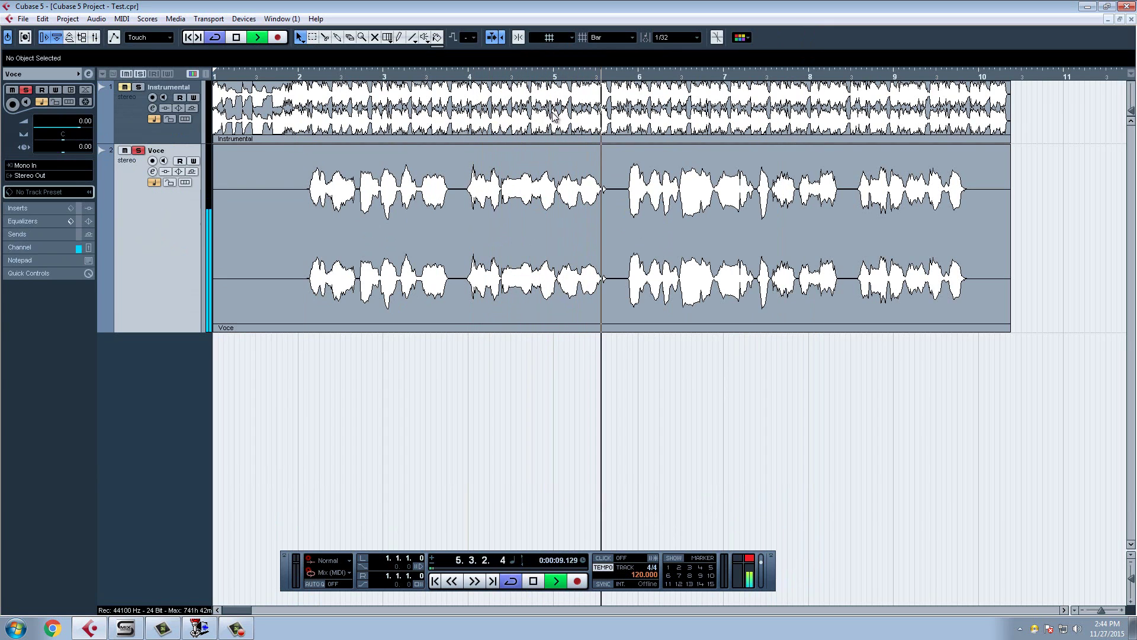
{"action": "key", "text": "space"}
{"action": "key", "text": "space"}
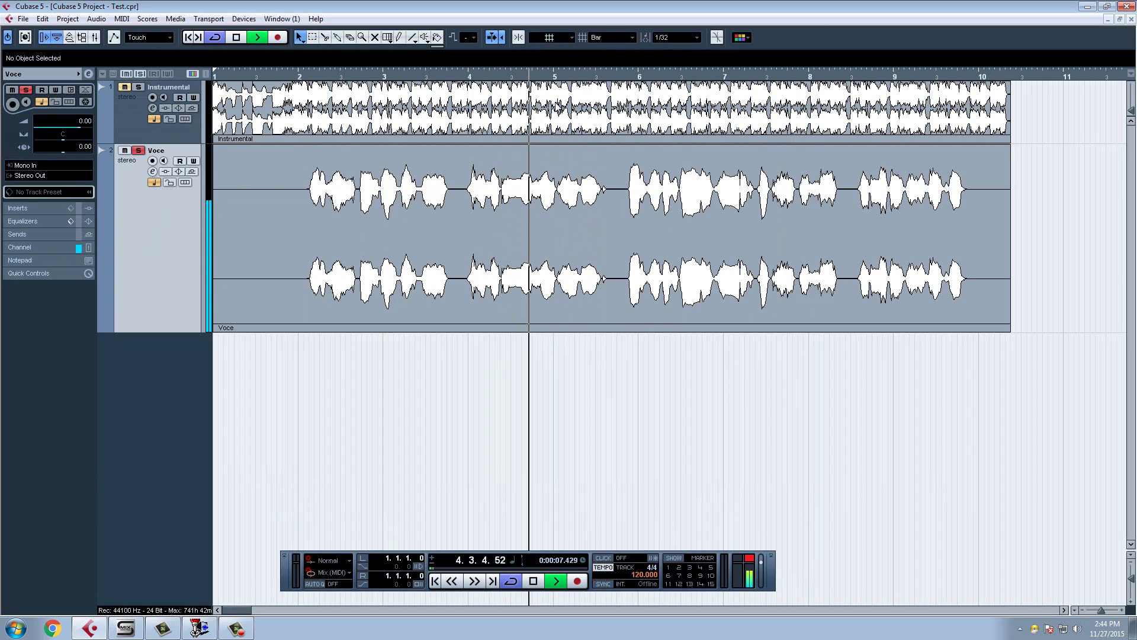
{"action": "key", "text": "space"}
- Mark the sibilant on the Voce track with locators from 4.4.1.52 to 4.4.2.59 and audition that spot
{"action": "key", "text": "h"}
{"action": "key", "text": "h"}
{"action": "key", "text": "h"}
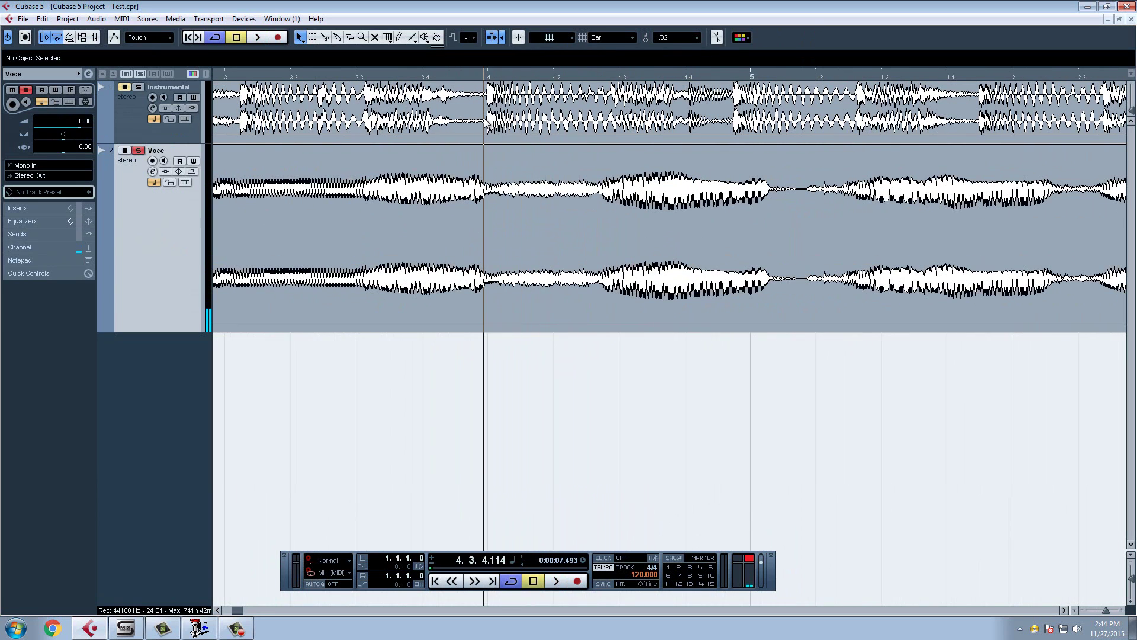
{"action": "key", "text": "space"}
{"action": "key", "text": "space"}
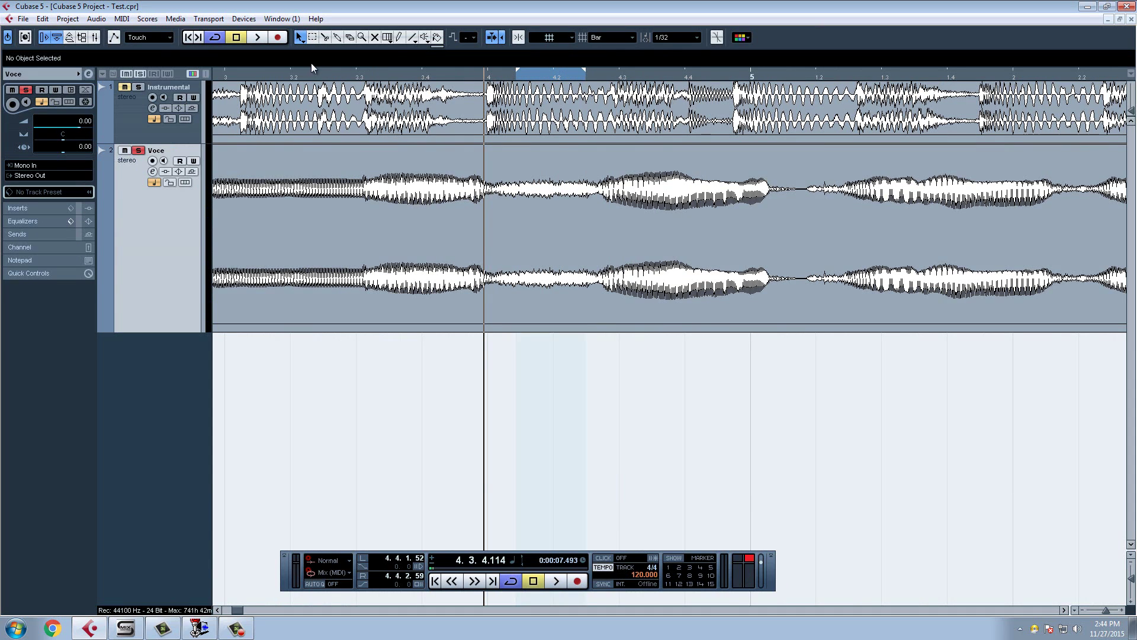
{"action": "key", "text": "space"}
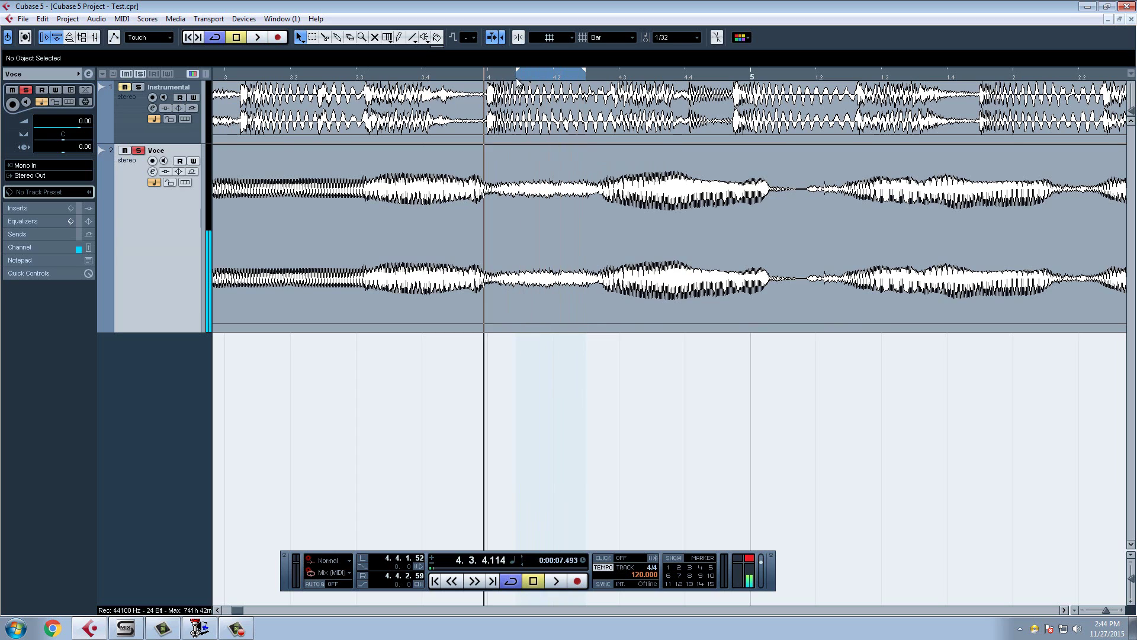
{"action": "left_click", "coordinate": [516, 80]}
{"action": "key", "text": "space"}
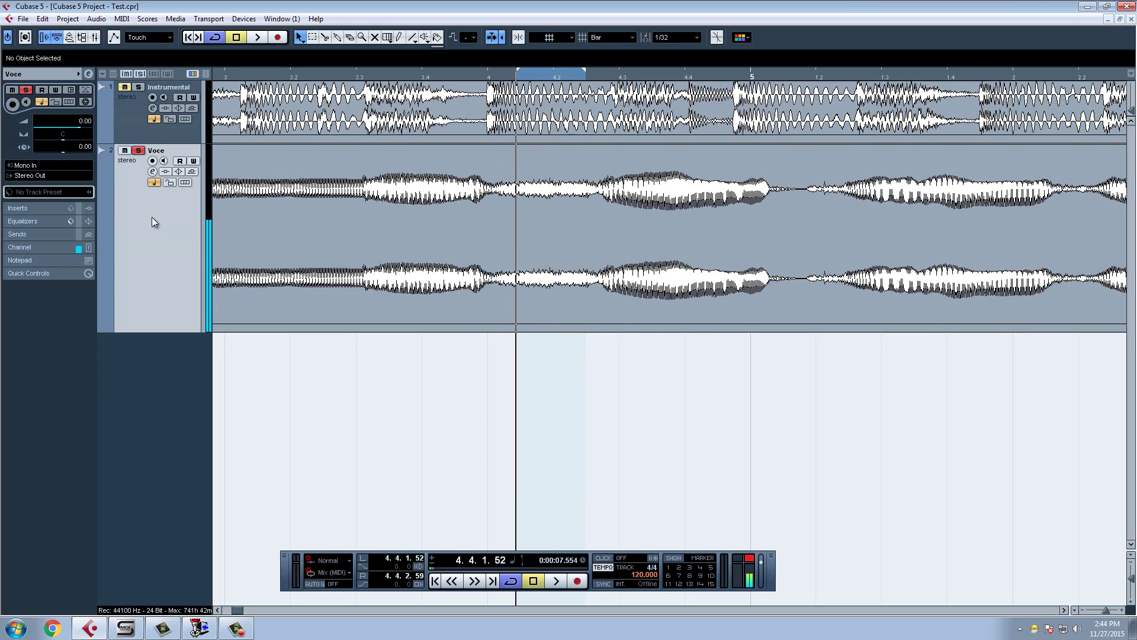
- Load the PAZ-Frequency Stereo analyzer into the first insert slot of the Voce channel
{"action": "left_click", "coordinate": [152, 173]}
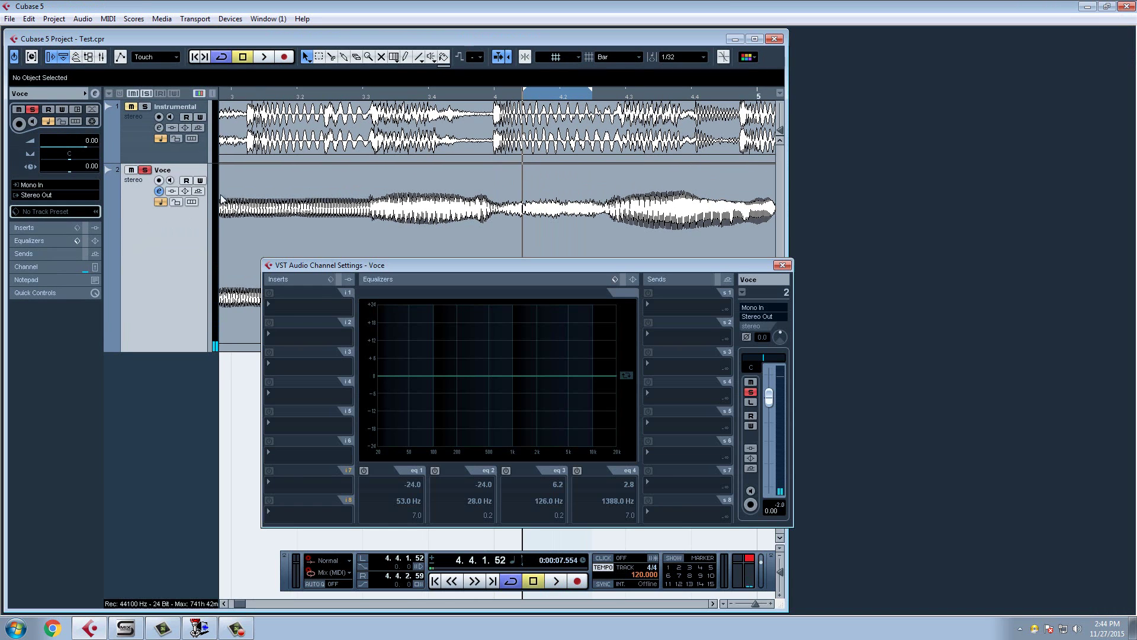
{"action": "left_click", "coordinate": [316, 306]}
{"action": "mouse_move", "coordinate": [388, 171]}
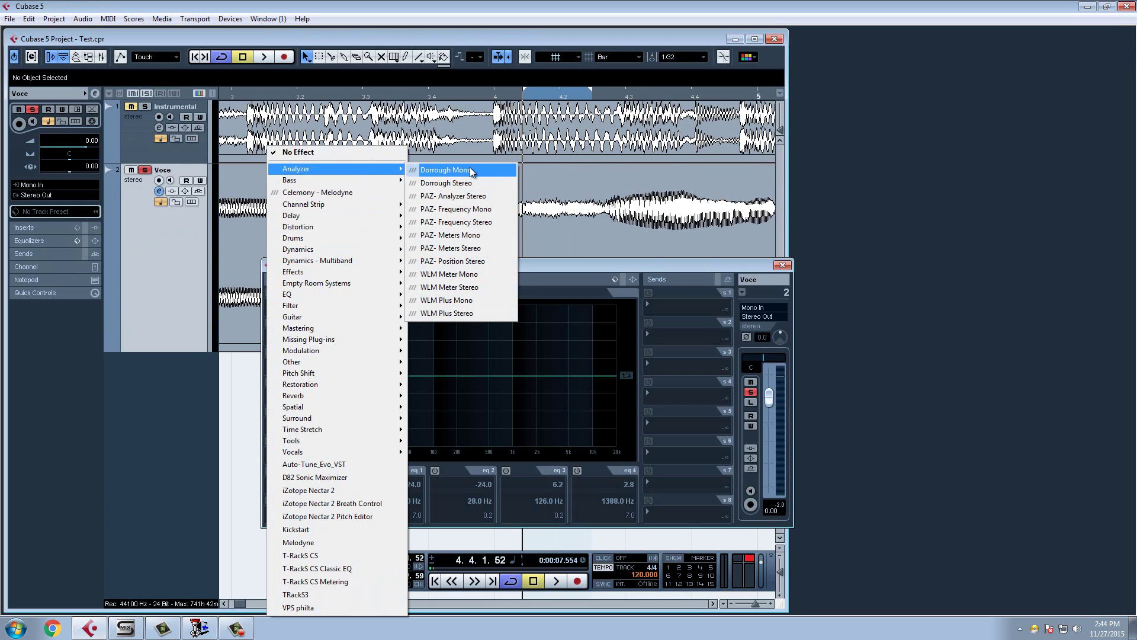
{"action": "left_click", "coordinate": [468, 222]}
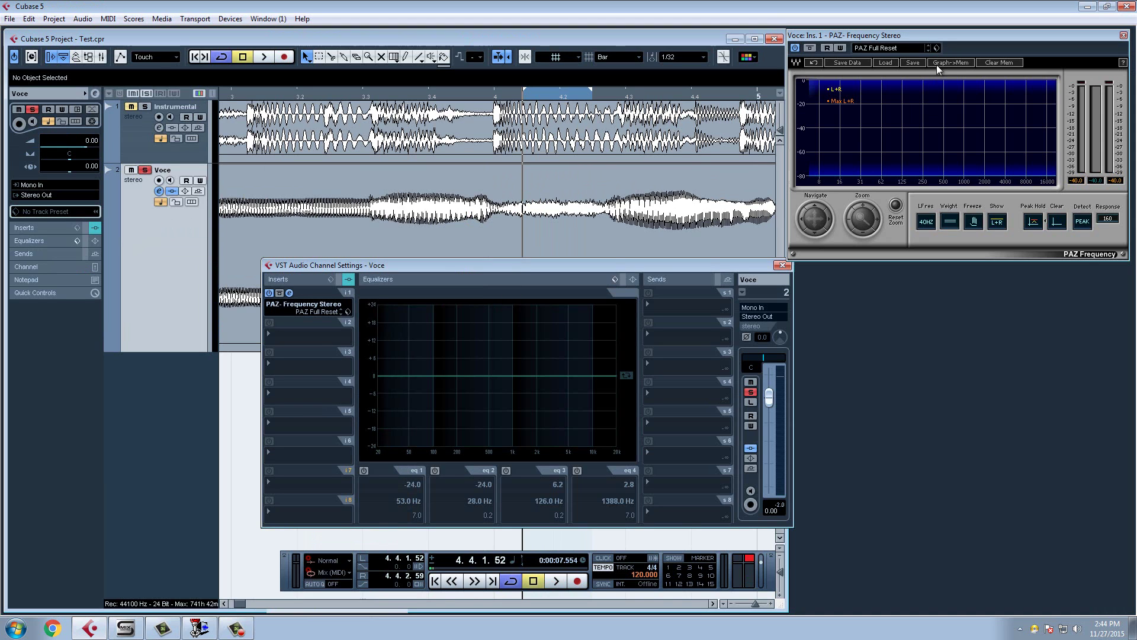
- Play the sibilant through the analyzer, read the frequency of its highest peak, and close the analyzer window
{"action": "key", "text": "space"}
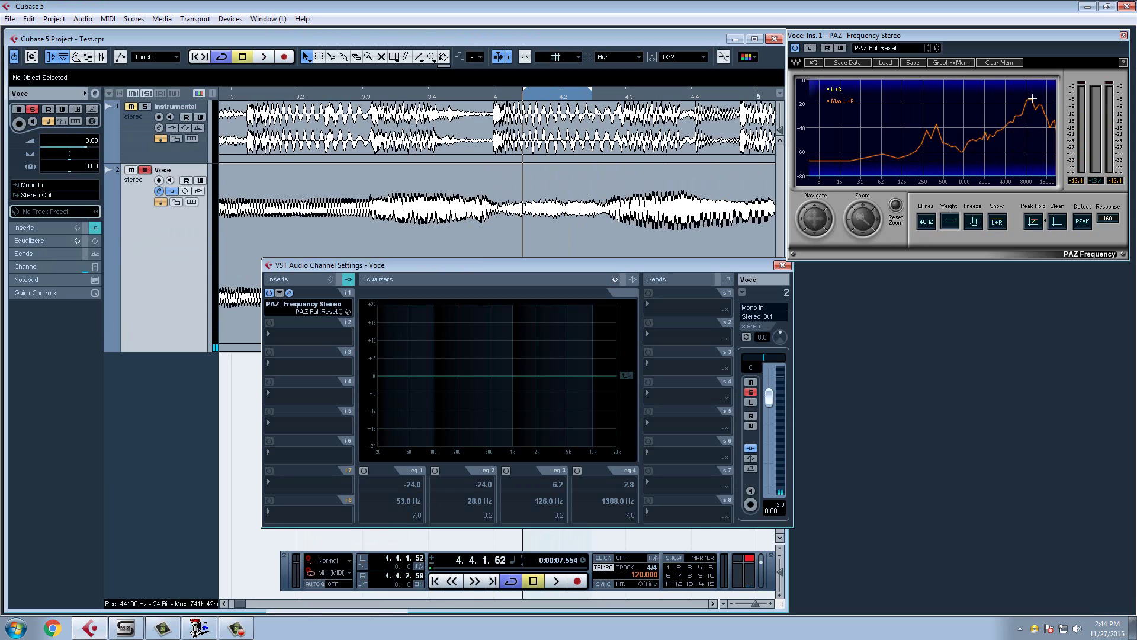
{"action": "left_click", "coordinate": [1033, 99]}
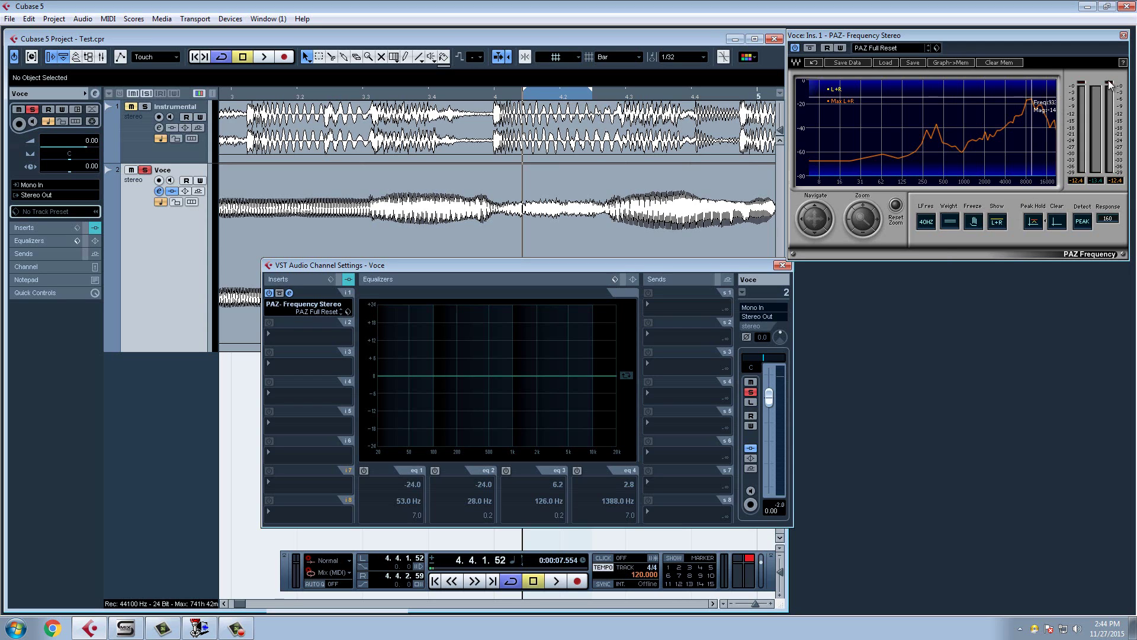
{"action": "left_click", "coordinate": [1124, 35]}
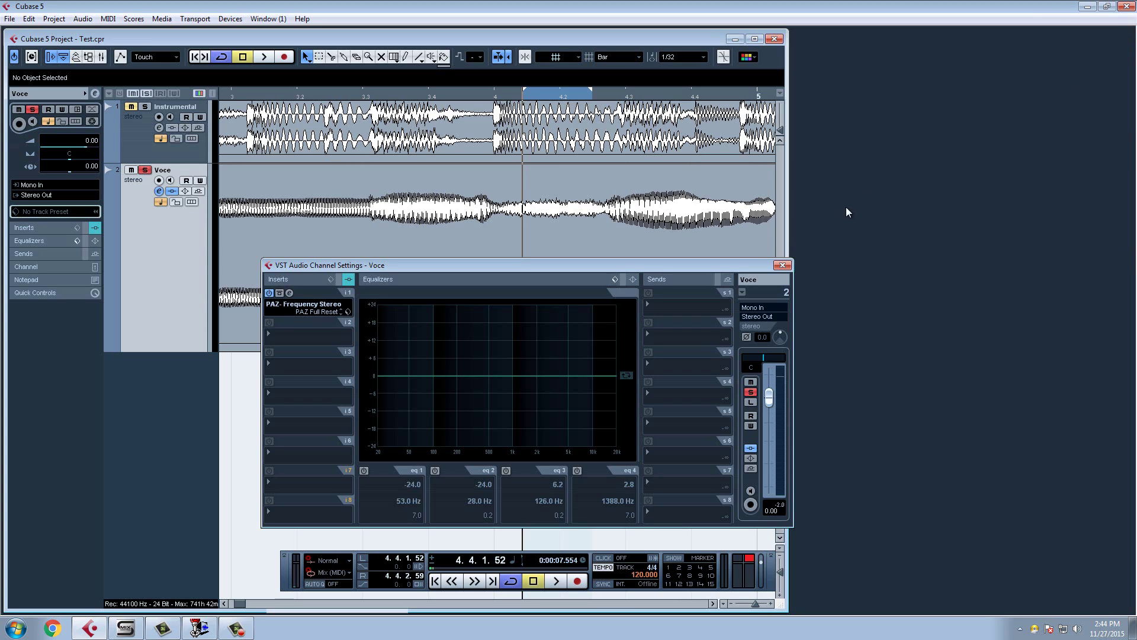
- Replace the analyzer in the first Voce insert slot with RDeEsser Stereo and close the channel settings
{"action": "left_click", "coordinate": [316, 309]}
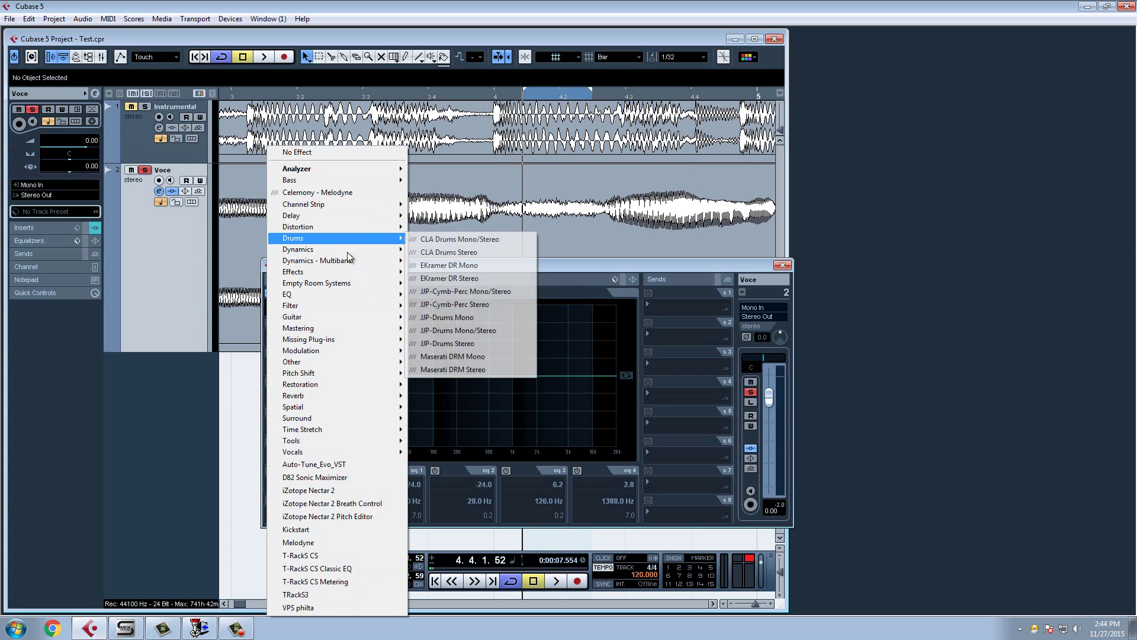
{"action": "mouse_move", "coordinate": [350, 250]}
{"action": "mouse_move", "coordinate": [486, 125]}
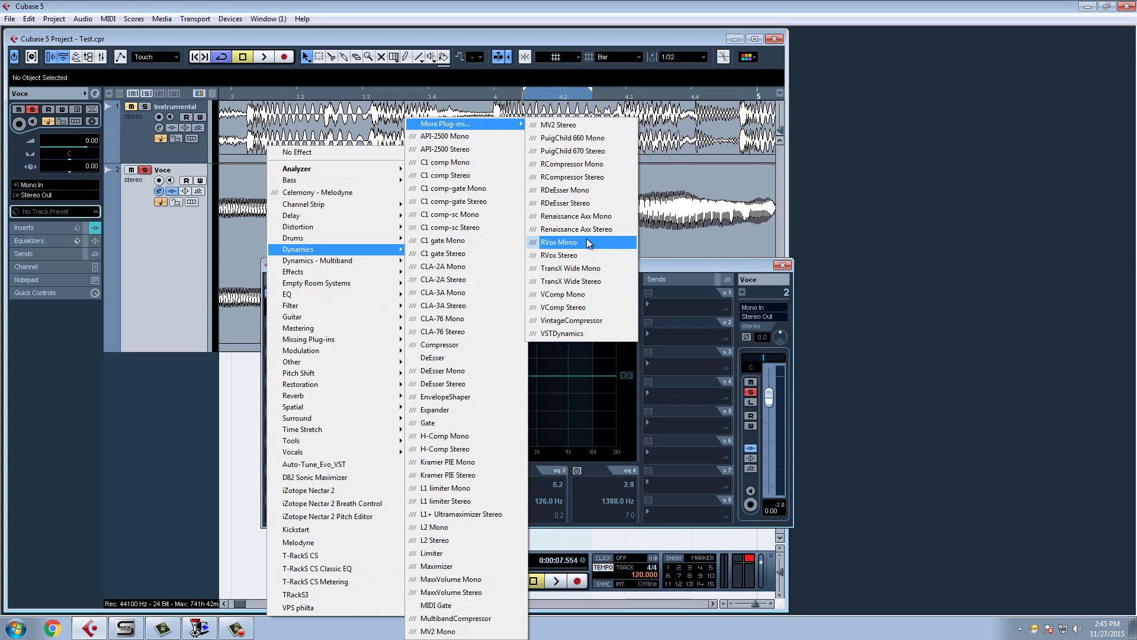
{"action": "left_click", "coordinate": [582, 205]}
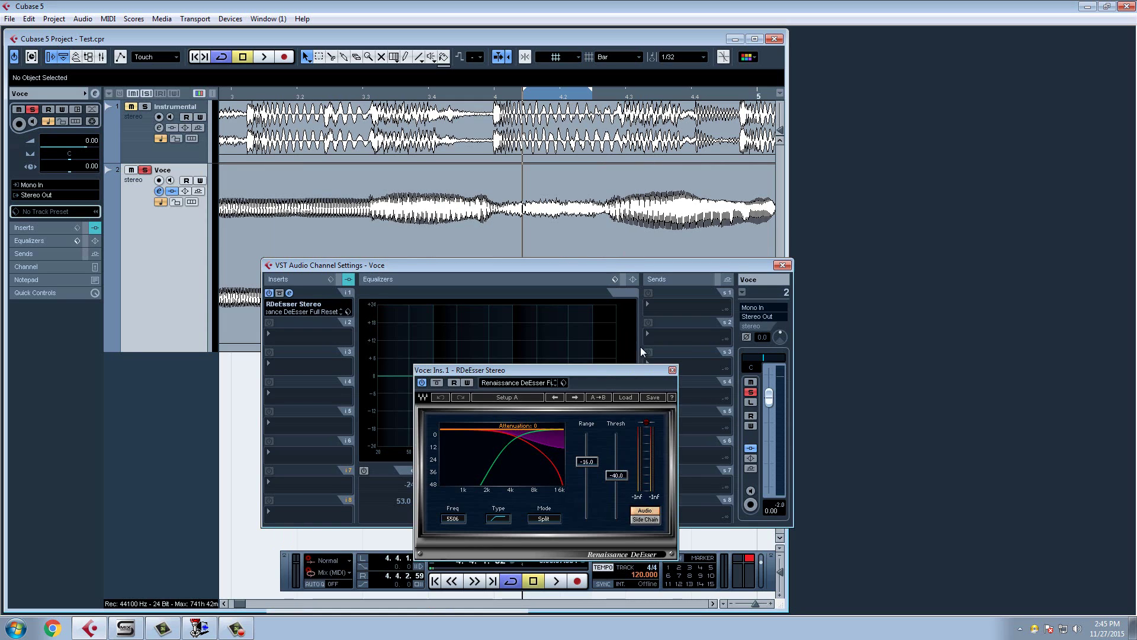
{"action": "left_click", "coordinate": [782, 265]}
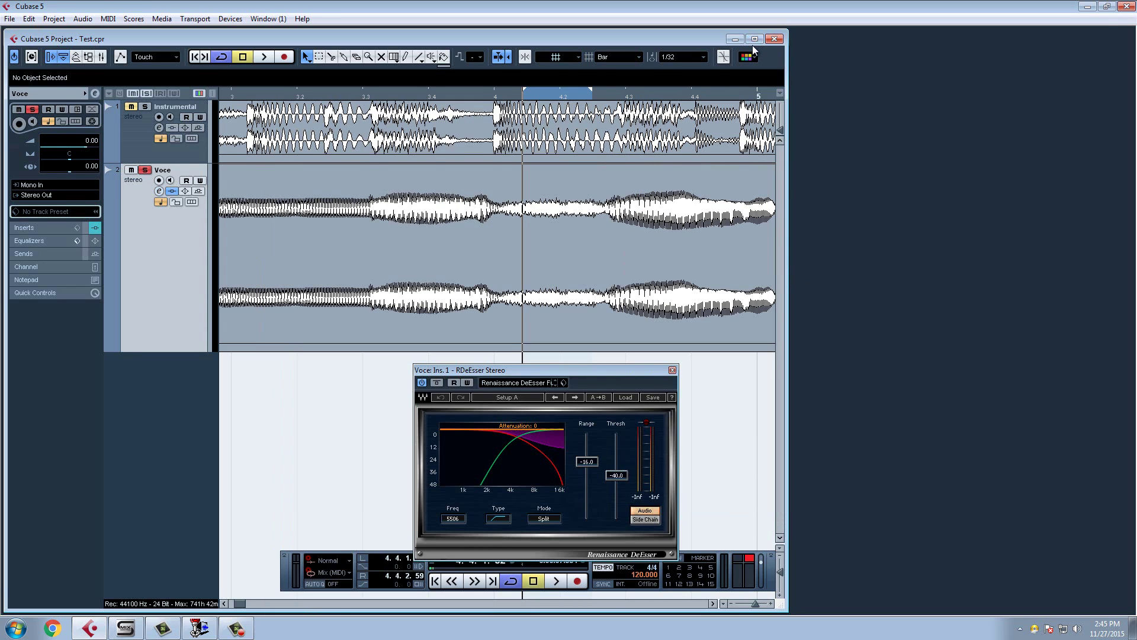
{"action": "left_click", "coordinate": [754, 41]}
- Place the project cursor at about bar 2 and load the Male DeEss Narrow preset in the de-esser
{"action": "left_click_drag", "start_coordinate": [538, 83], "coordinate": [532, 18]}
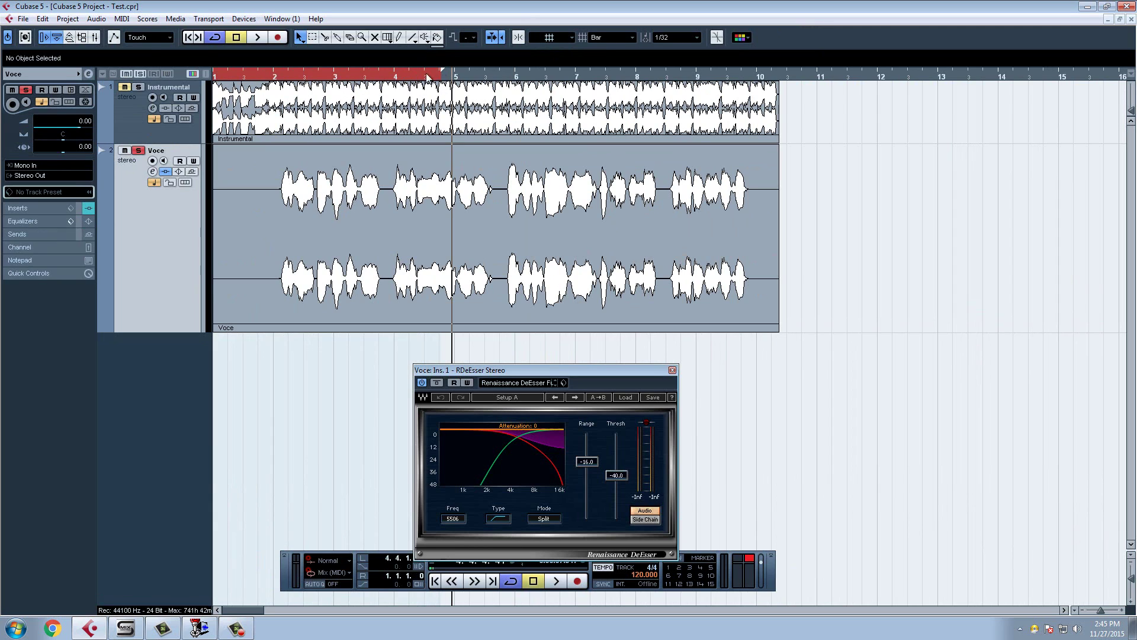
{"action": "left_click", "coordinate": [275, 79]}
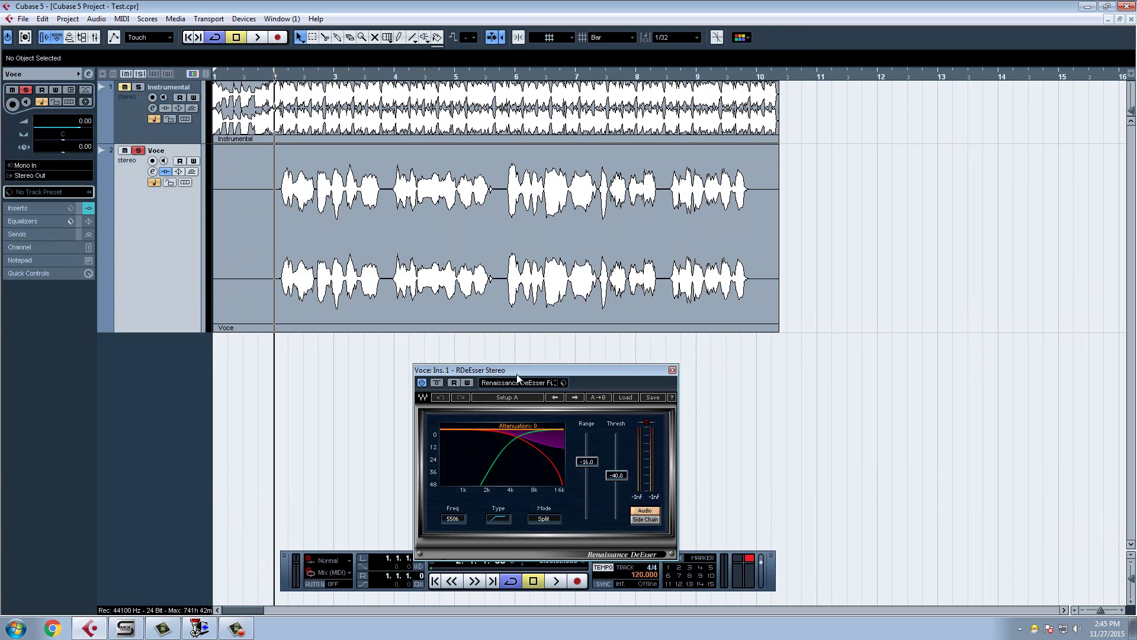
{"action": "left_click_drag", "start_coordinate": [517, 374], "coordinate": [436, 277]}
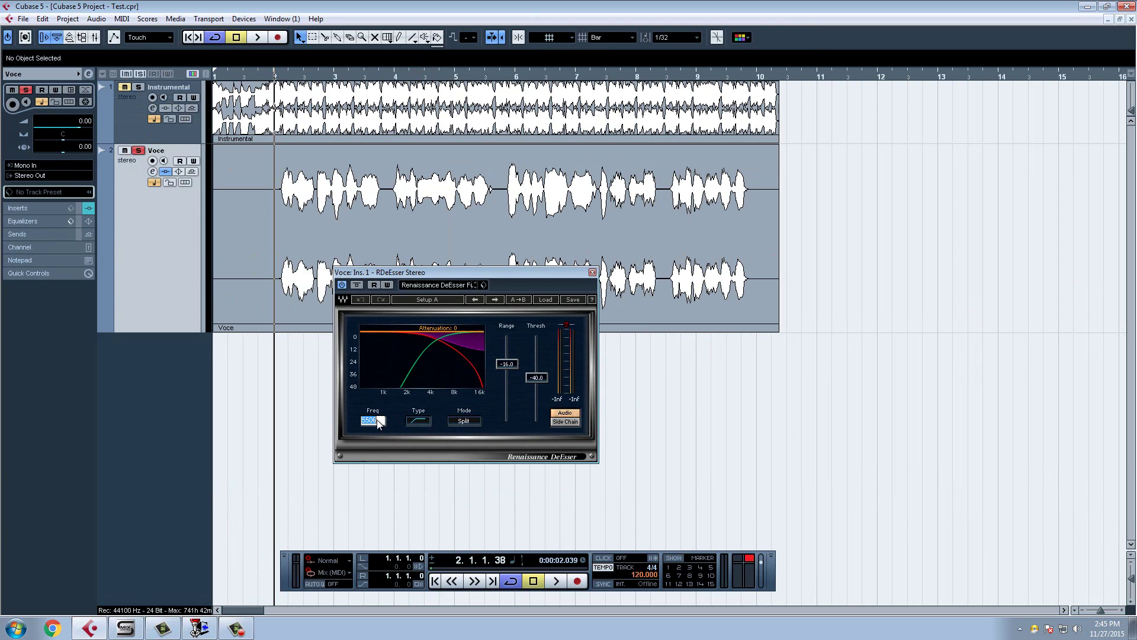
{"action": "left_click", "coordinate": [544, 299]}
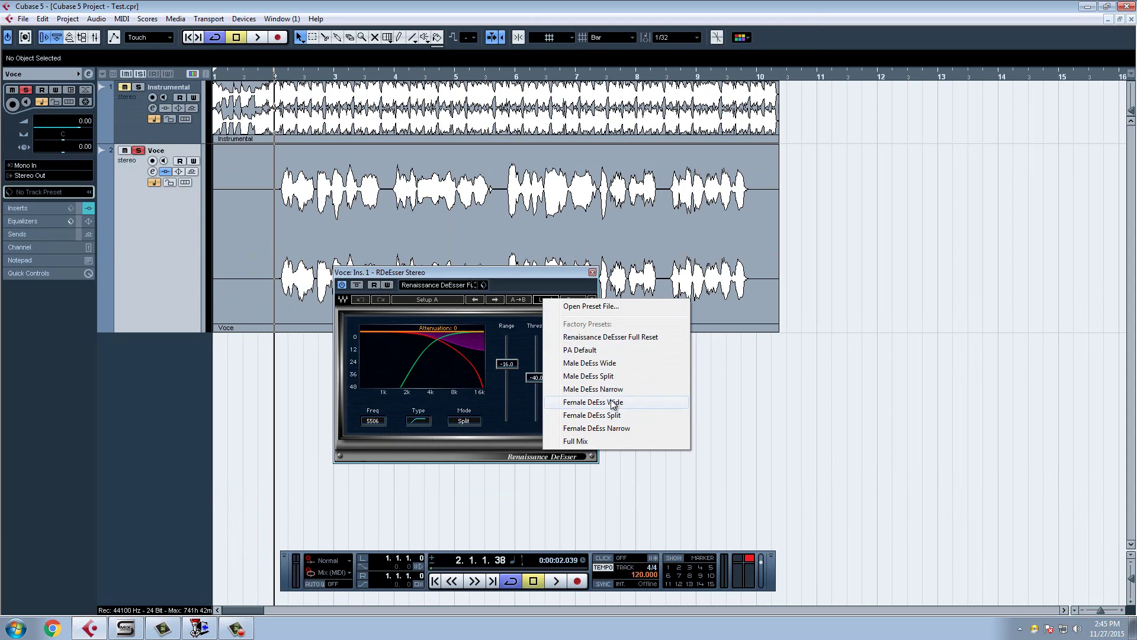
{"action": "left_click", "coordinate": [595, 393]}
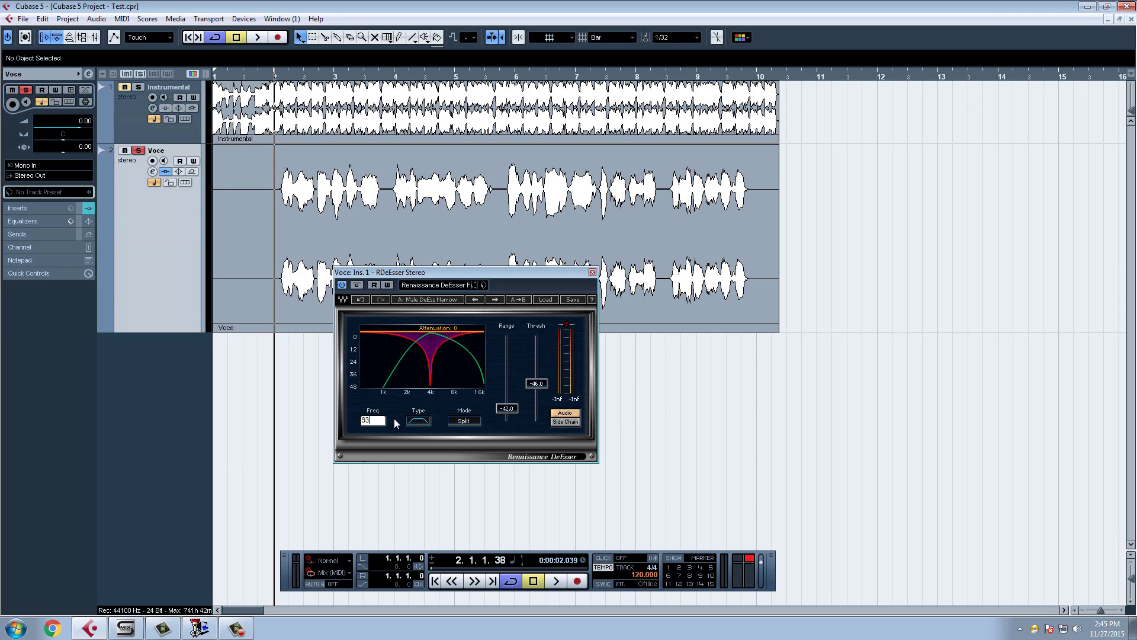
- Set the de-esser's frequency to 9300, range to -16.0 and threshold to -33.0, auditioning the vocal
{"action": "key", "text": "Return"}
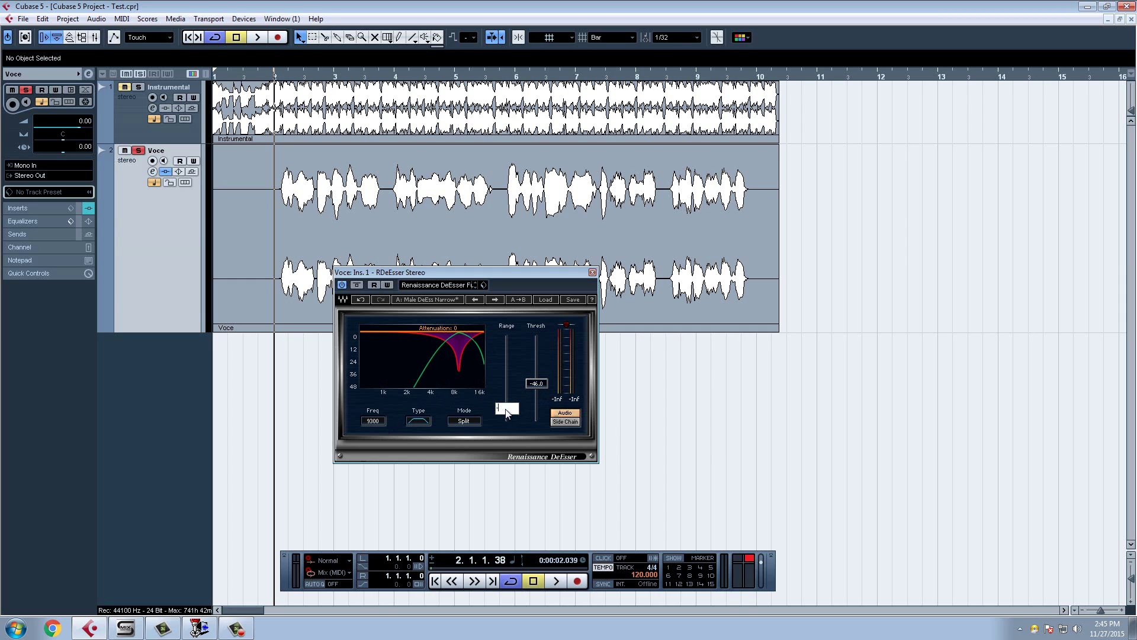
{"action": "type", "text": "-16.0"}
{"action": "key", "text": "space"}
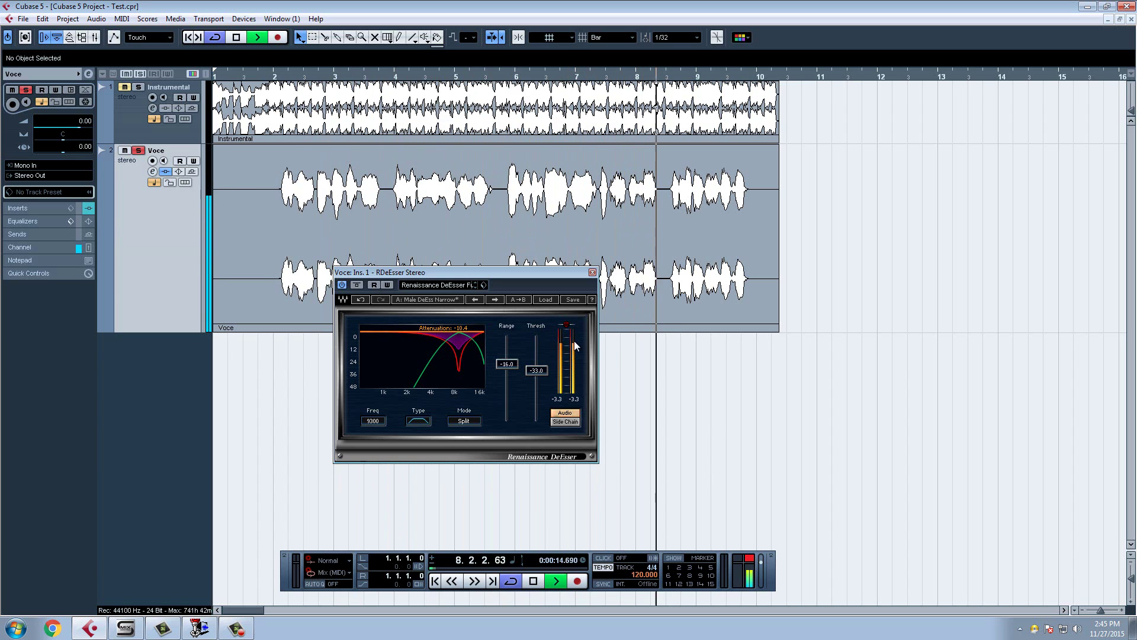
- Stop playback and close the de-esser and transport windows
{"action": "left_click", "coordinate": [592, 272]}
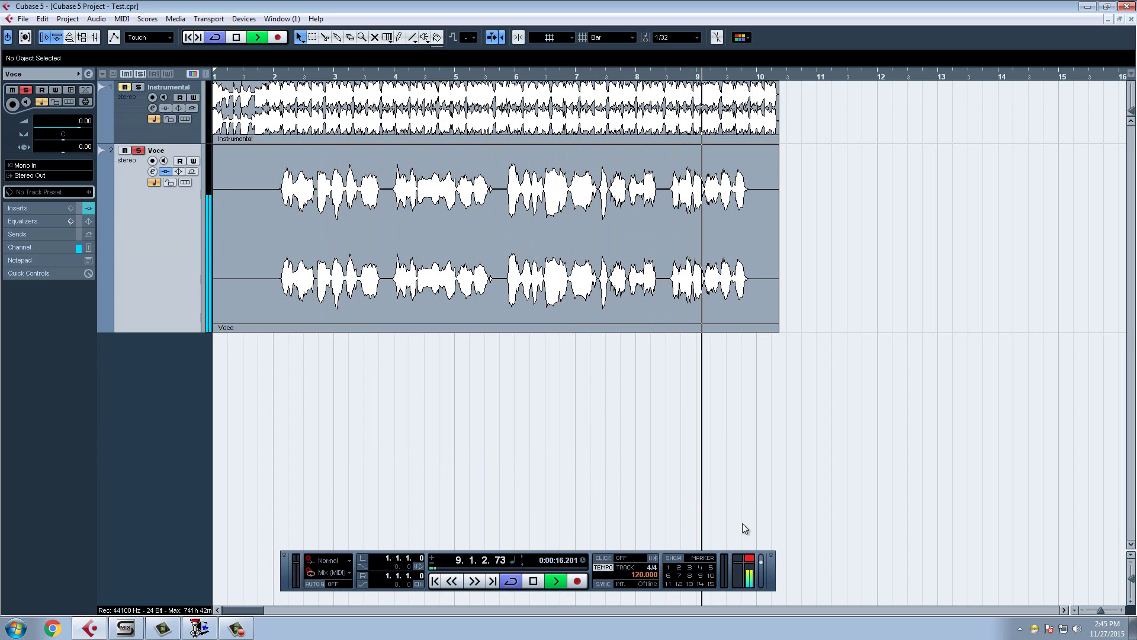
{"action": "key", "text": "space"}
{"action": "left_click", "coordinate": [771, 559]}
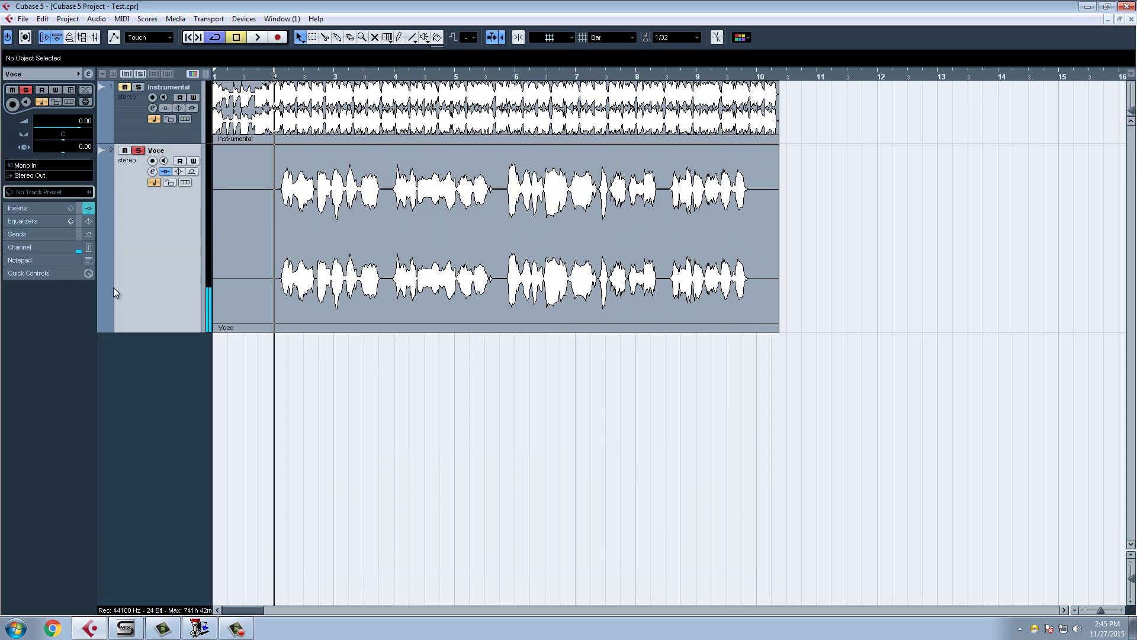
- Enable all four equalizer bands on the Voce channel with their existing settings
{"action": "left_click", "coordinate": [152, 172]}
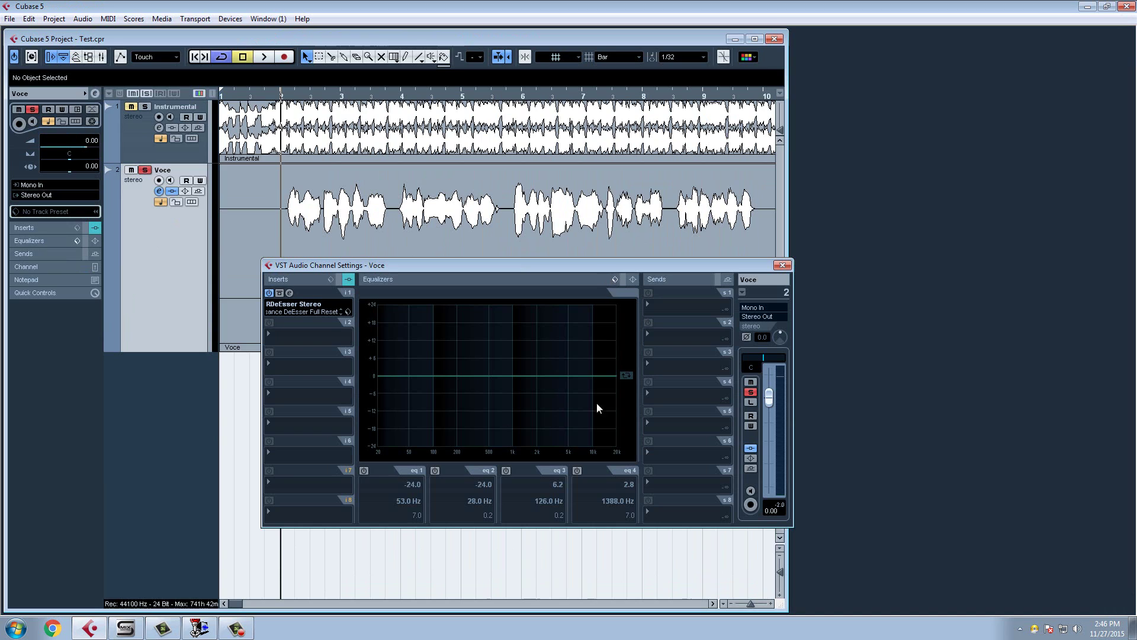
{"action": "left_click", "coordinate": [577, 470]}
{"action": "left_click", "coordinate": [506, 471]}
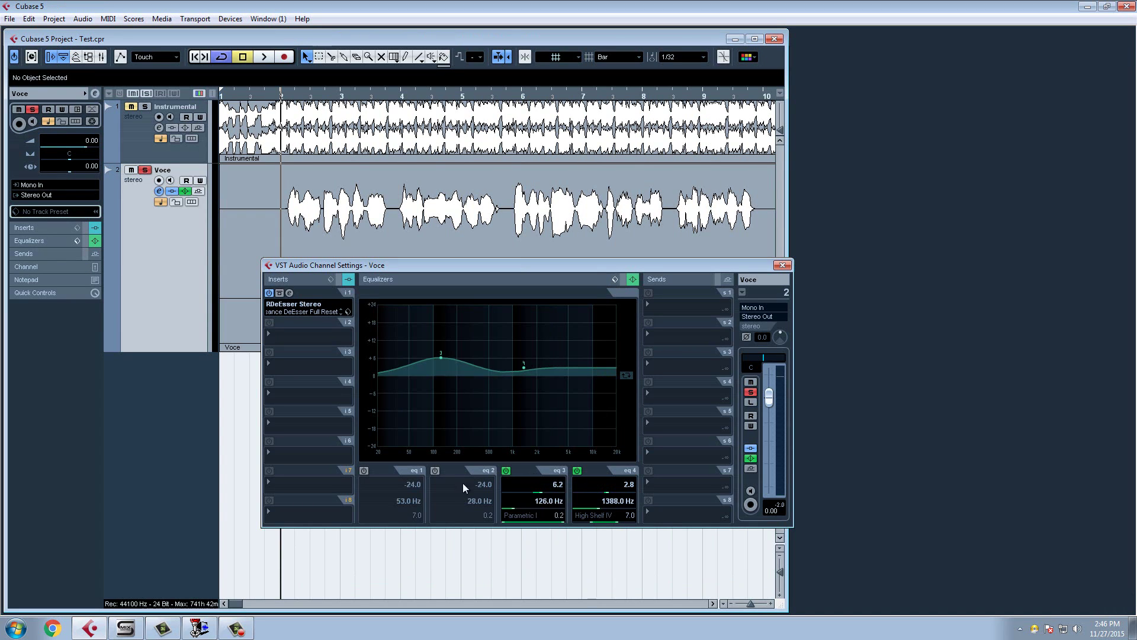
{"action": "left_click", "coordinate": [435, 471]}
{"action": "left_click", "coordinate": [364, 471]}
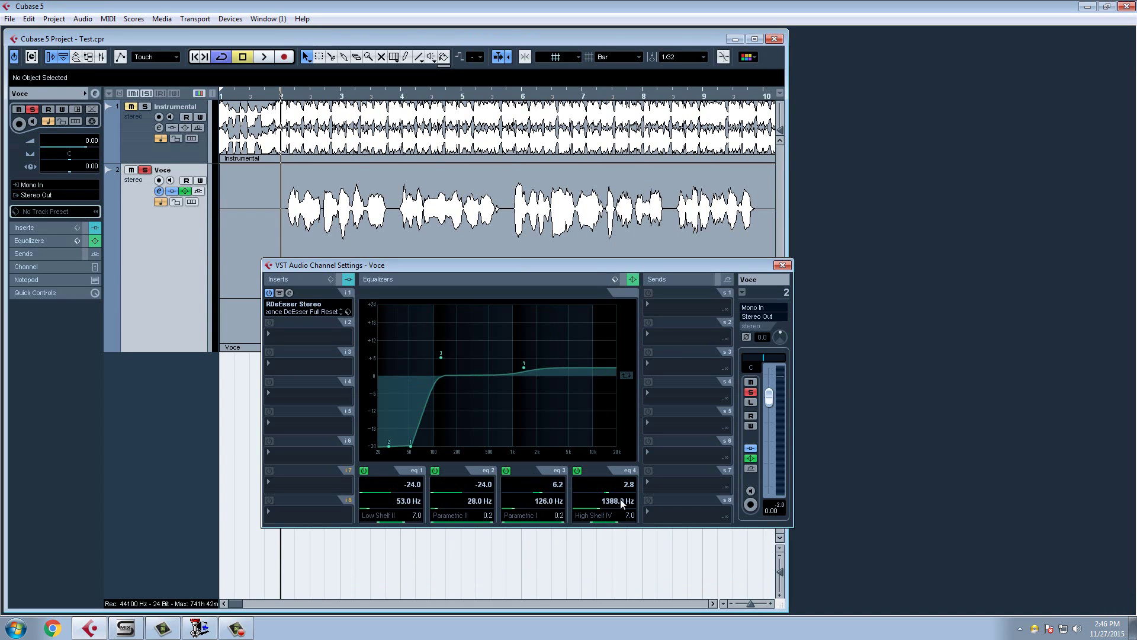
- Audition the equalized vocal and return to the maximized project window with playback stopped
{"action": "key", "text": "space"}
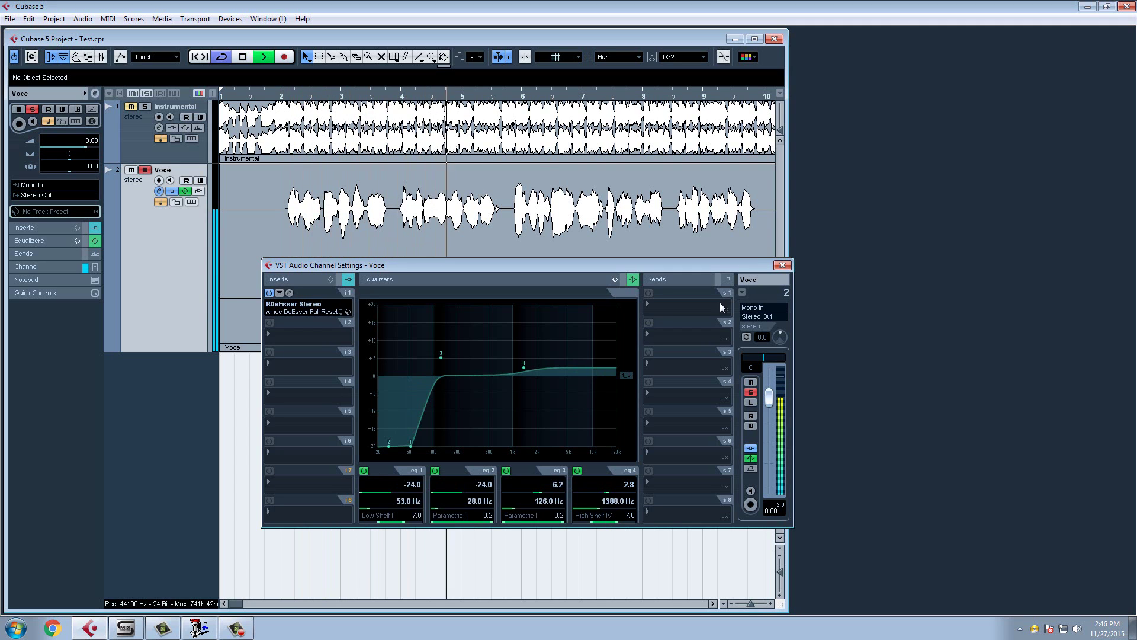
{"action": "left_click", "coordinate": [782, 265]}
{"action": "left_click", "coordinate": [755, 38]}
{"action": "key", "text": "space"}
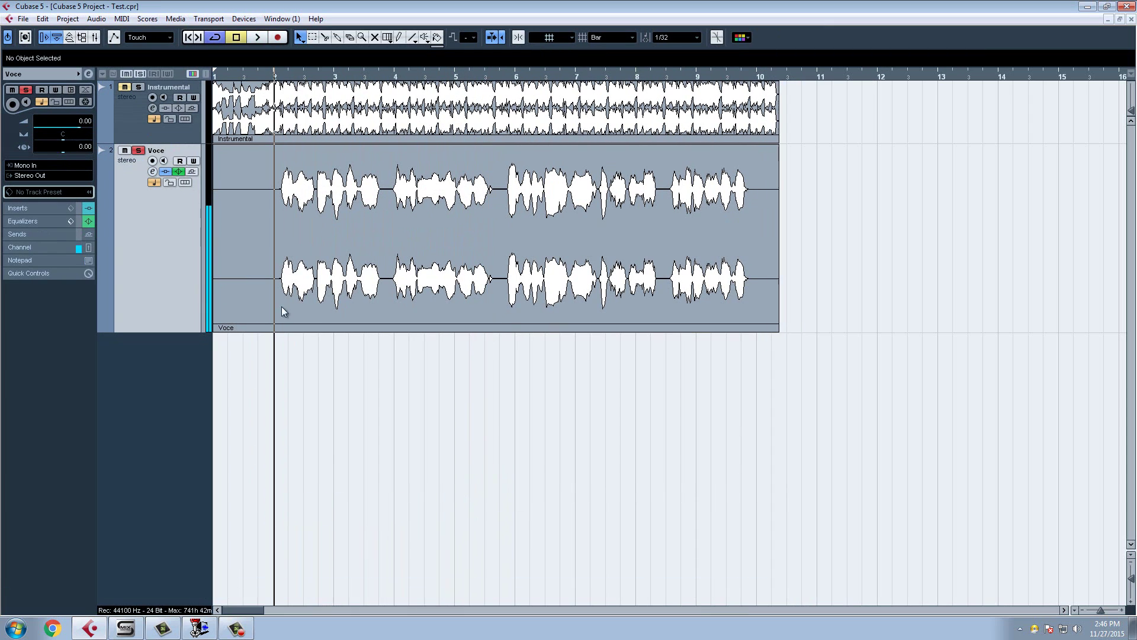
- Turn off solo on the Voce track and play the full mix from the beginning
{"action": "left_click", "coordinate": [138, 150]}
{"action": "key", "text": "space"}
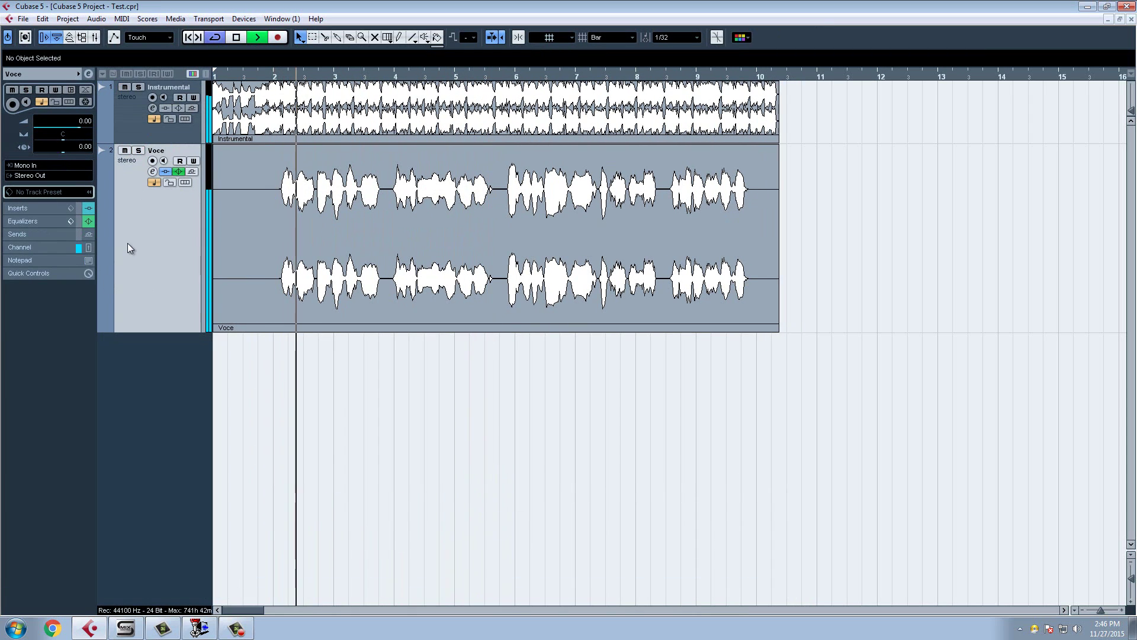
{"action": "key", "text": "space"}
{"action": "key", "text": "Home"}
{"action": "key", "text": "space"}
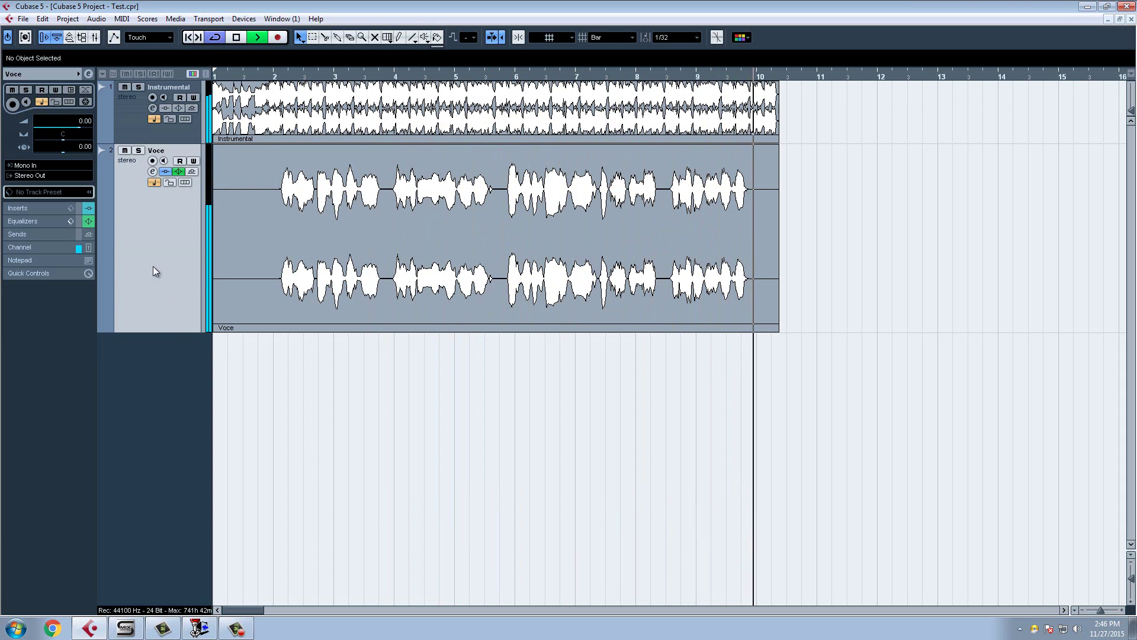
- Stop the mix playback, solo the Voce track and set the playback start just before bar 2
{"action": "key", "text": "space"}
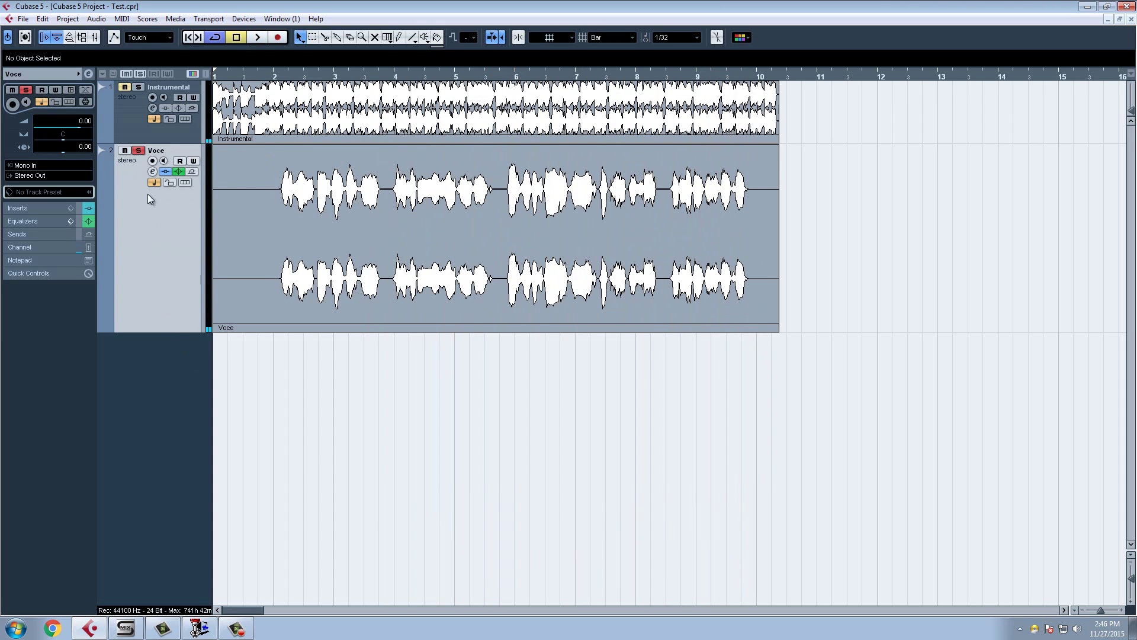
{"action": "left_click", "coordinate": [153, 172]}
{"action": "left_click", "coordinate": [276, 96]}
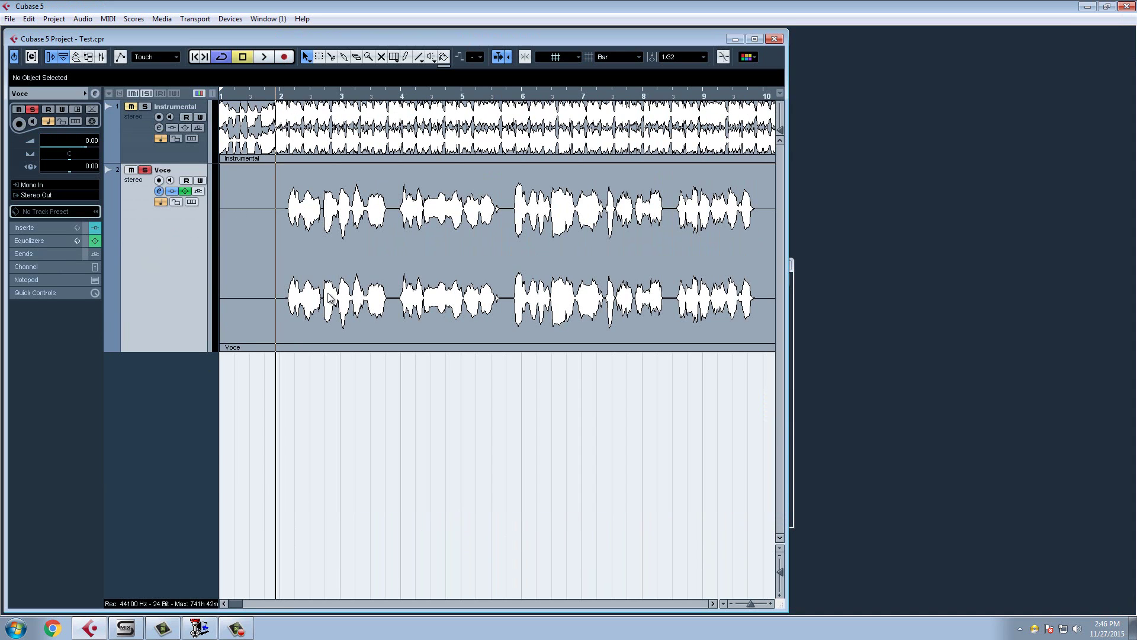
- Open the Voce track's channel settings while the vocal plays, and stop playback
{"action": "left_click", "coordinate": [158, 191]}
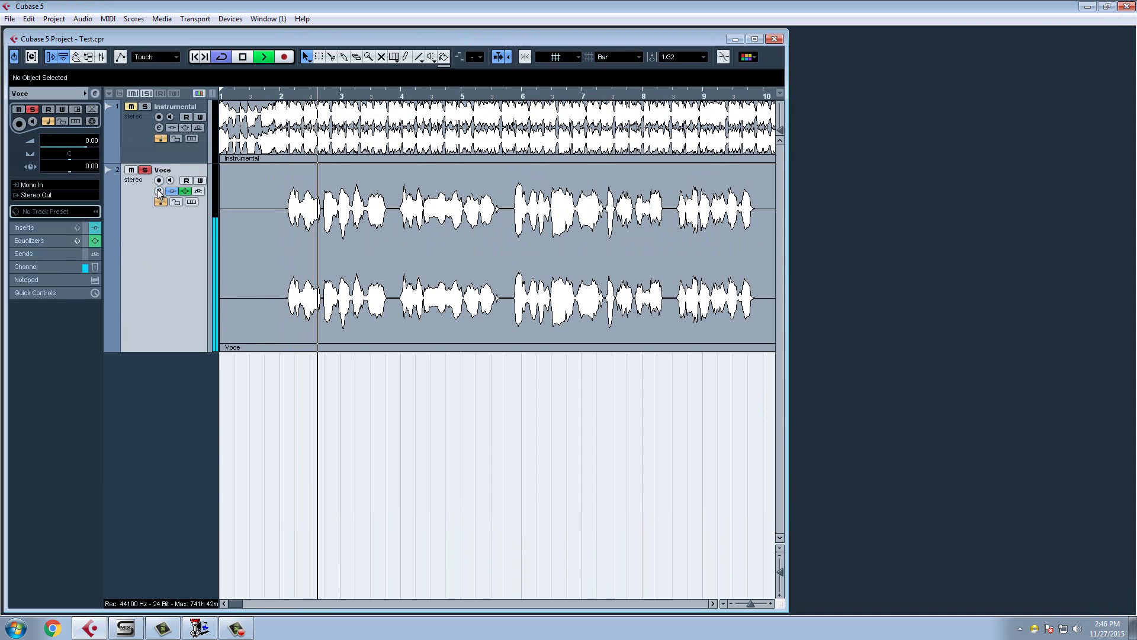
{"action": "left_click_drag", "start_coordinate": [505, 264], "coordinate": [489, 253]}
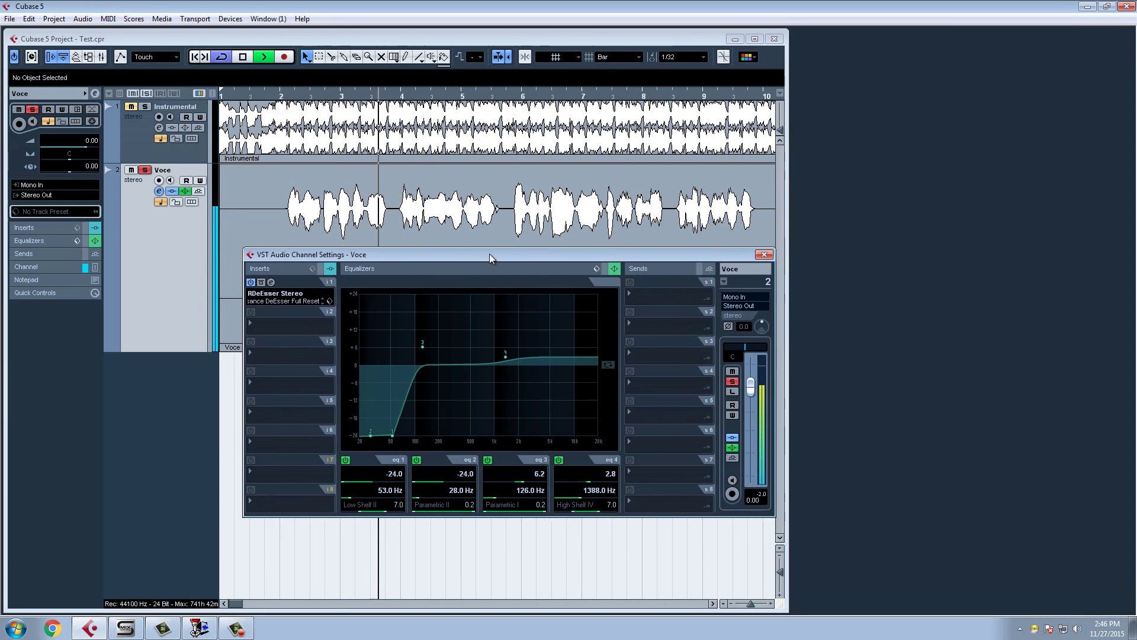
{"action": "key", "text": "space"}
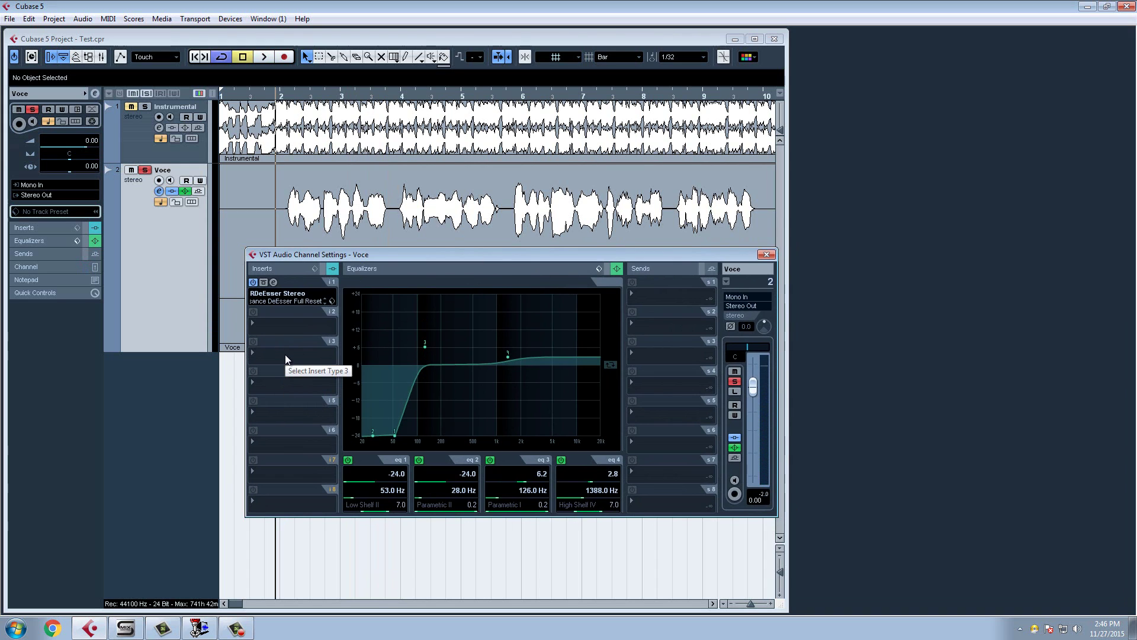
- Load Auto-Tune_Evo_VST into the second insert slot of the Voce channel
{"action": "left_click", "coordinate": [290, 323]}
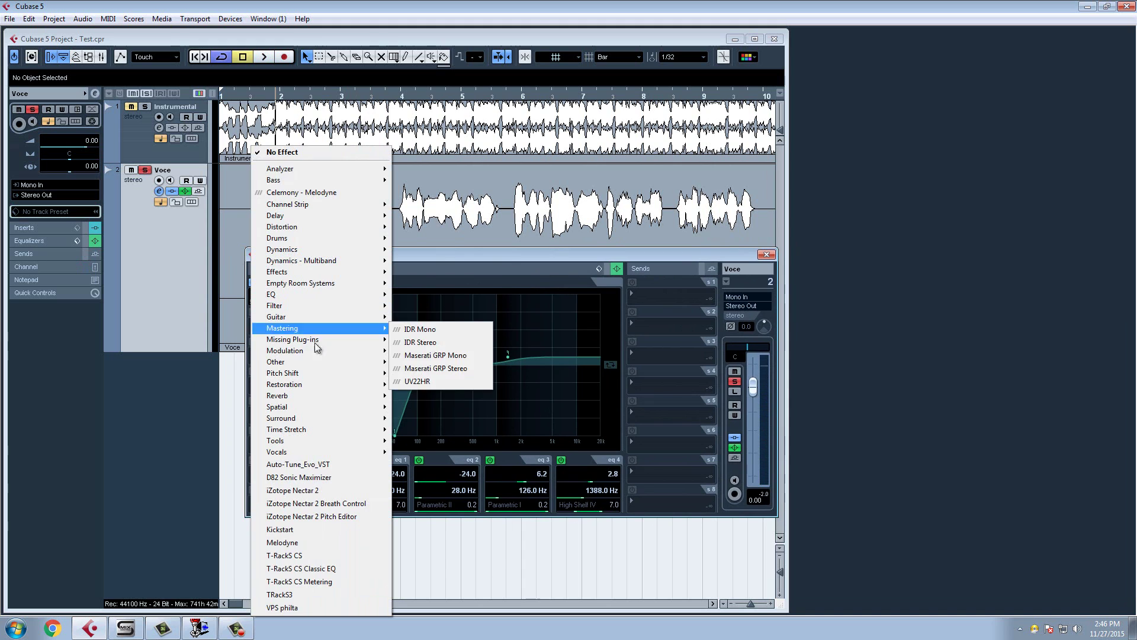
{"action": "left_click", "coordinate": [297, 464]}
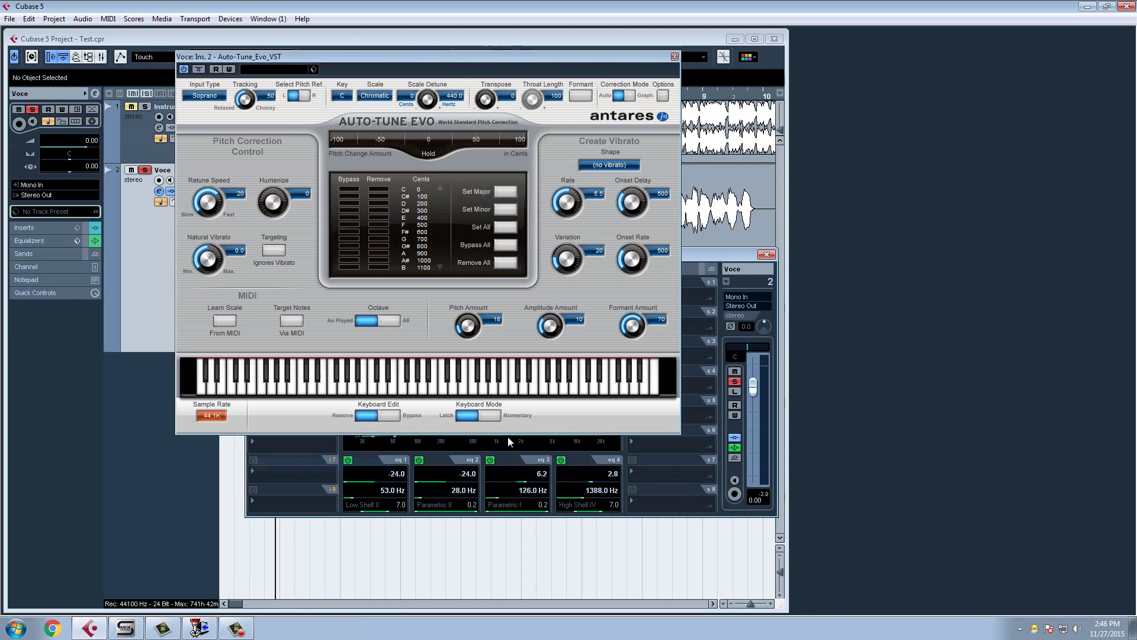
{"action": "left_click_drag", "start_coordinate": [435, 59], "coordinate": [586, 128]}
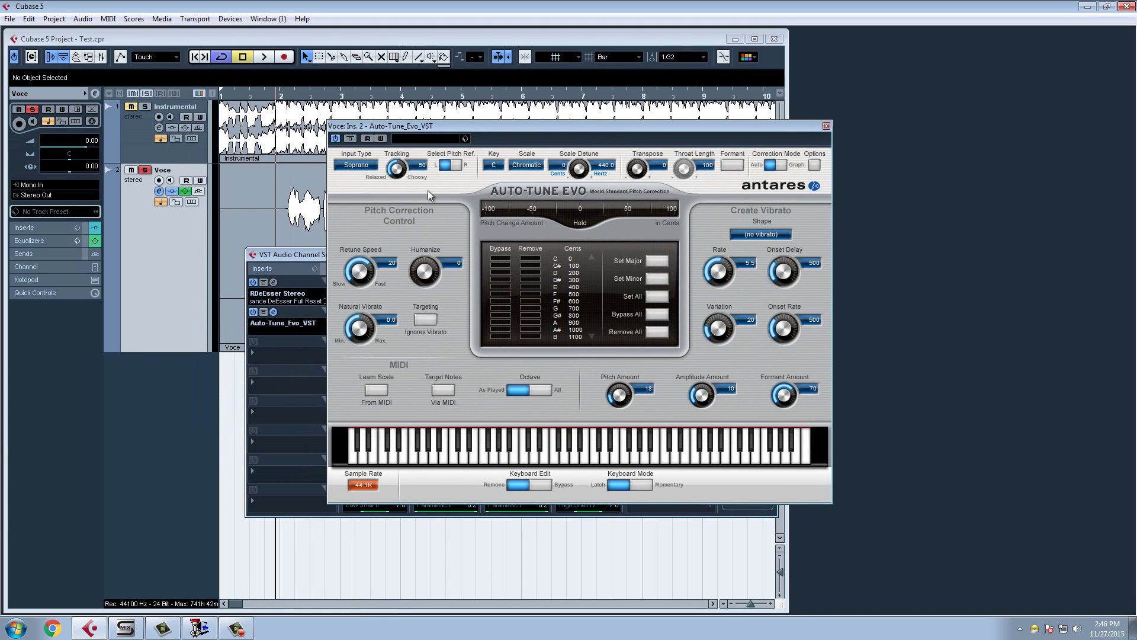
- Set the Auto-Tune key to D and the scale to Minor
{"action": "left_click", "coordinate": [493, 165]}
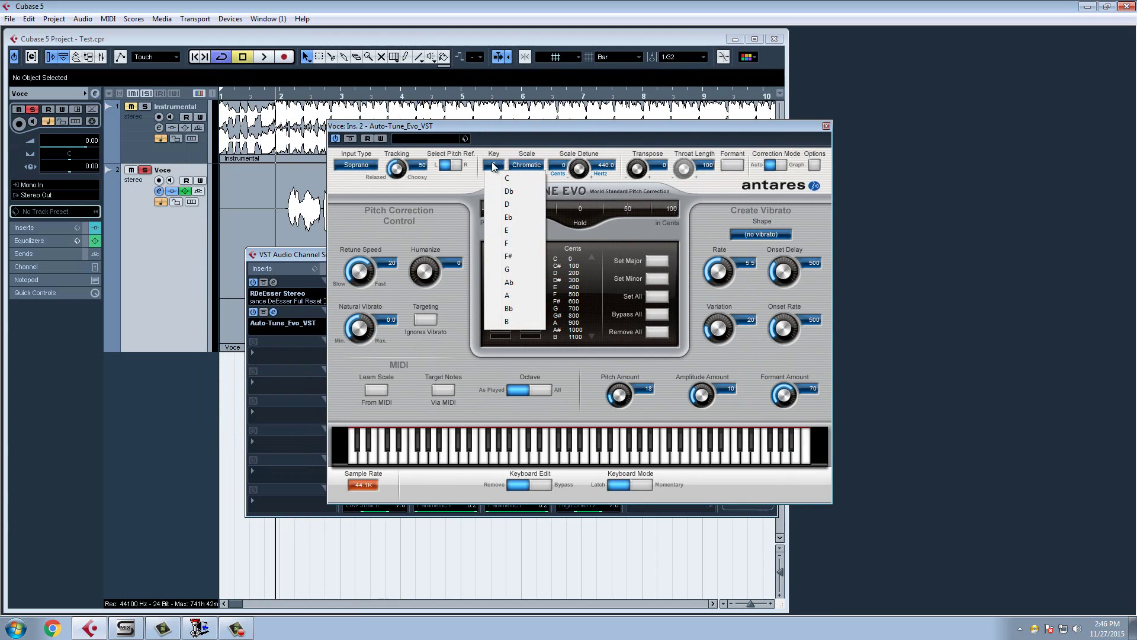
{"action": "left_click", "coordinate": [510, 206]}
{"action": "left_click", "coordinate": [527, 166]}
{"action": "left_click", "coordinate": [530, 191]}
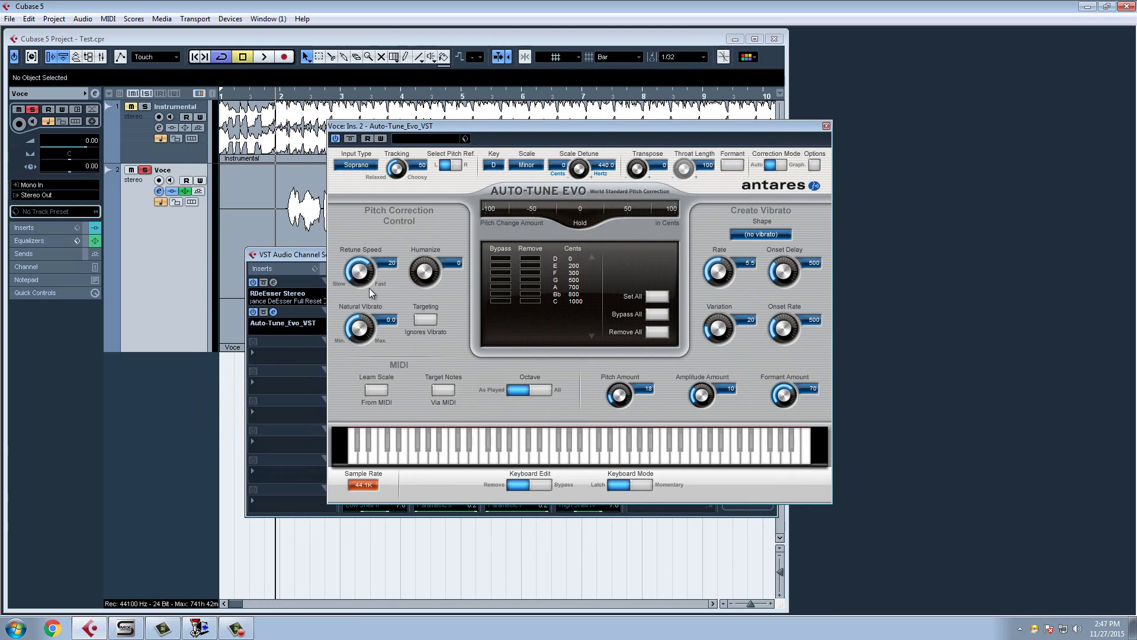
- Audition the vocal with Retune Speed at 0, and again with Retune Speed raised to about 30
{"action": "key", "text": "space"}
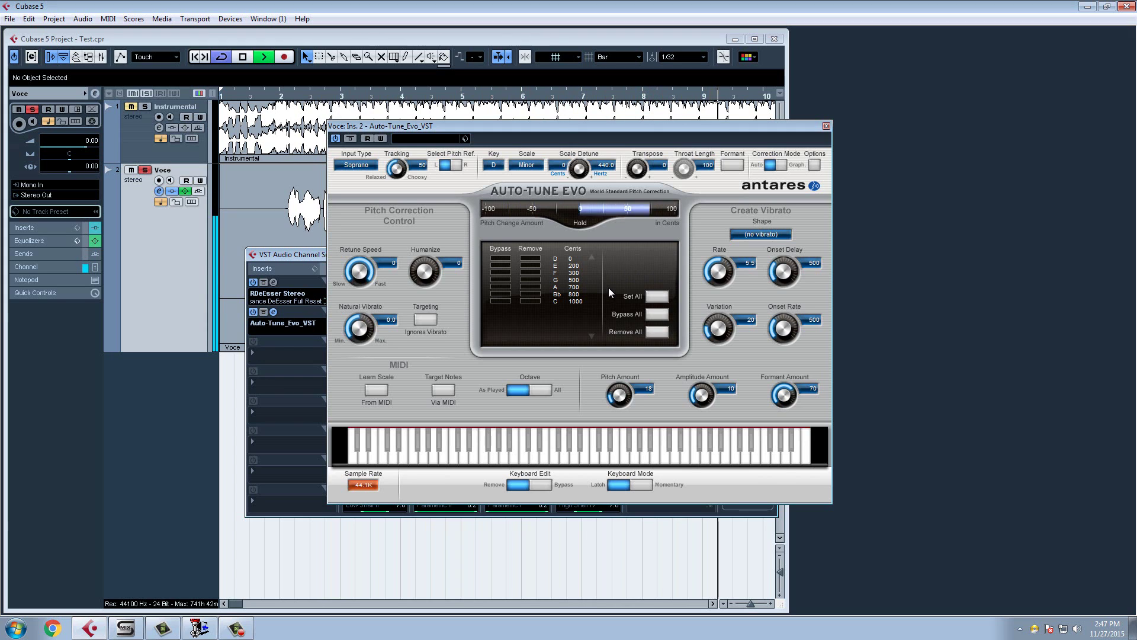
{"action": "key", "text": "space"}
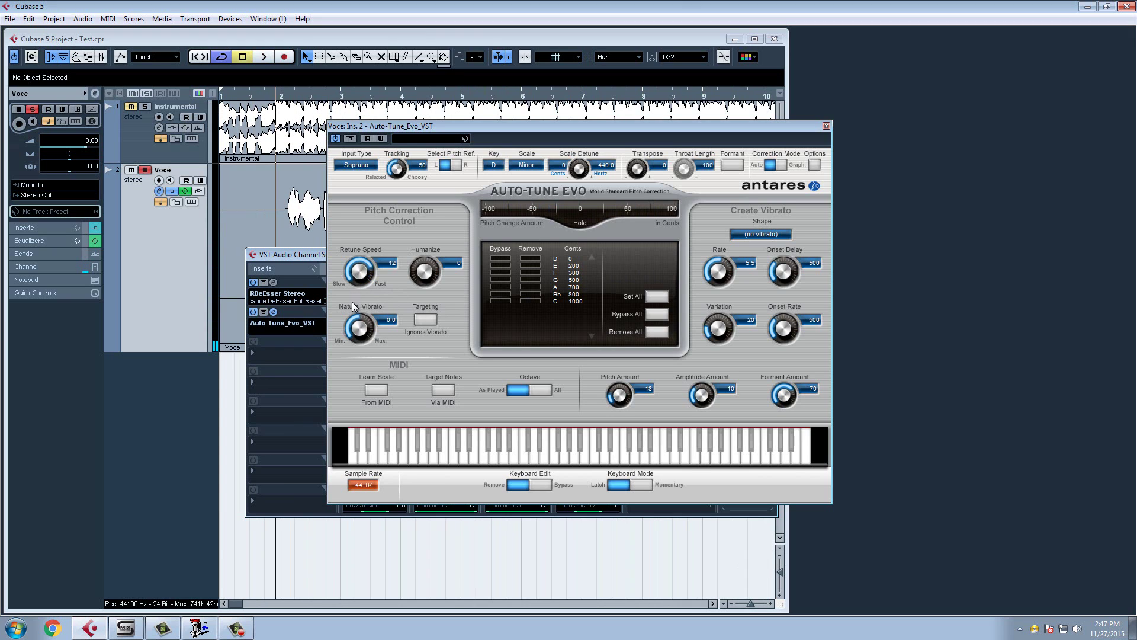
{"action": "left_click_drag", "start_coordinate": [351, 310], "coordinate": [352, 324]}
{"action": "key", "text": "space"}
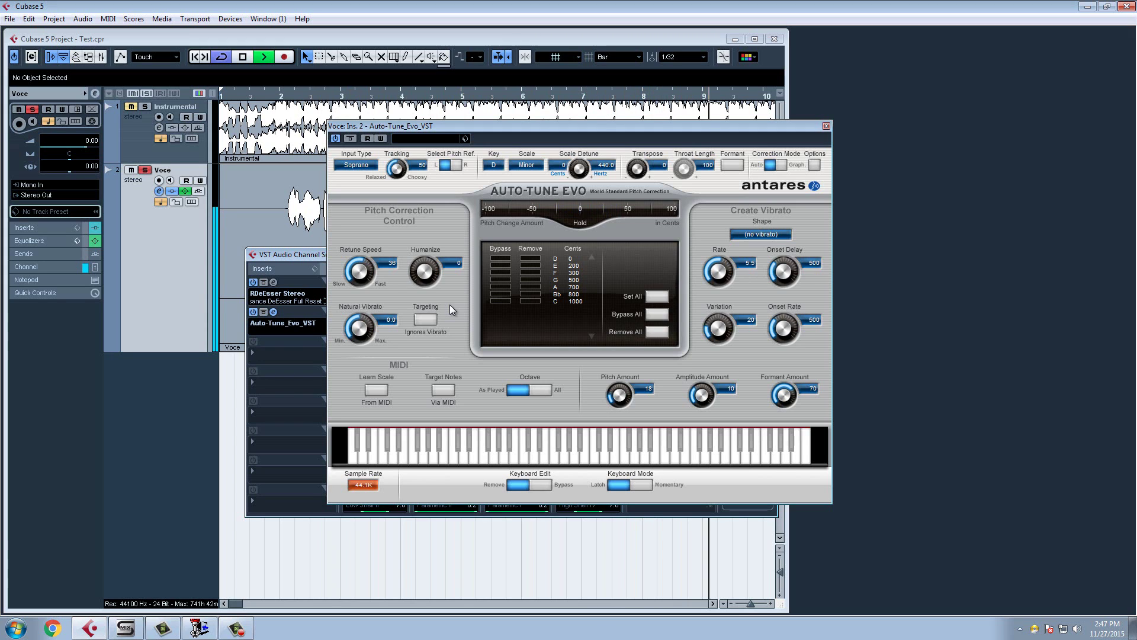
{"action": "key", "text": "space"}
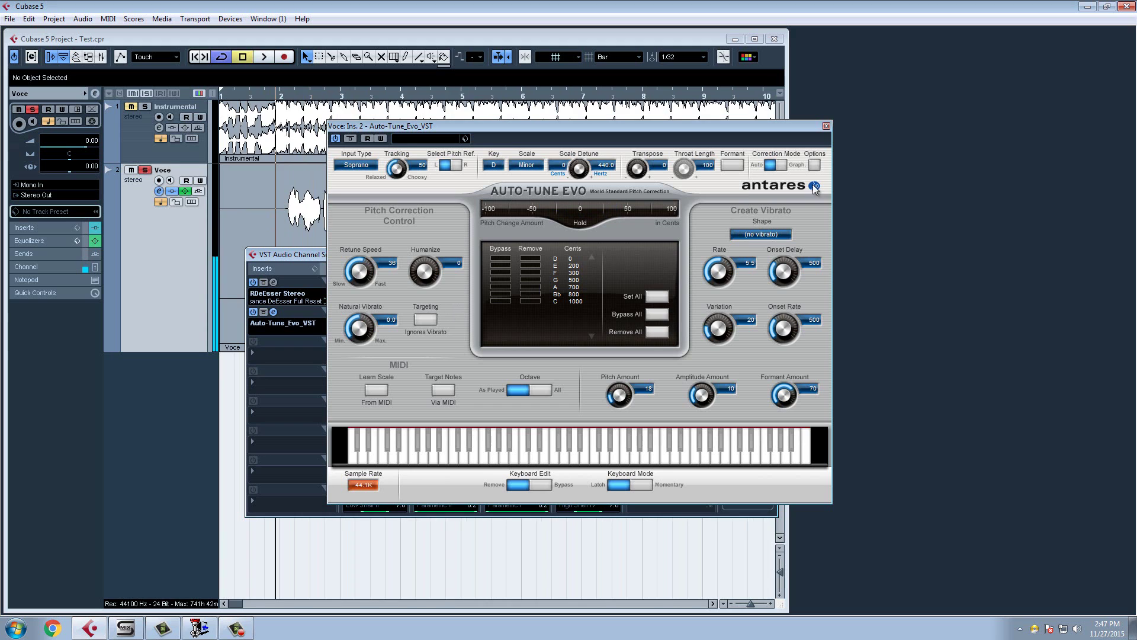
- Close the Auto-Tune window and the Voce channel settings
{"action": "left_click", "coordinate": [827, 126]}
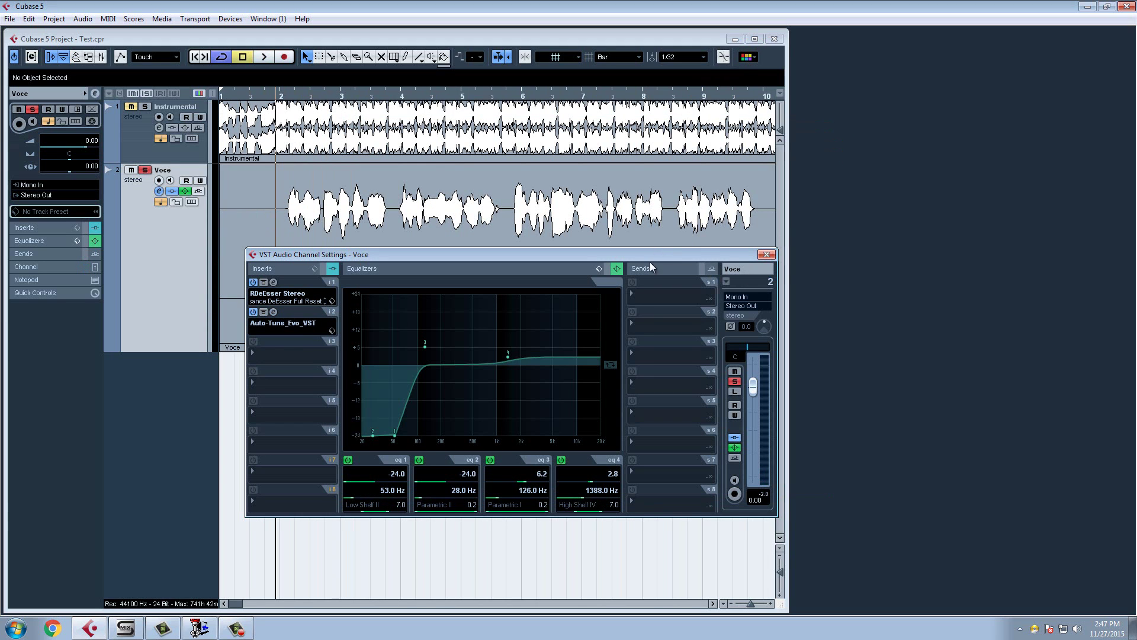
{"action": "left_click_drag", "start_coordinate": [652, 257], "coordinate": [712, 228]}
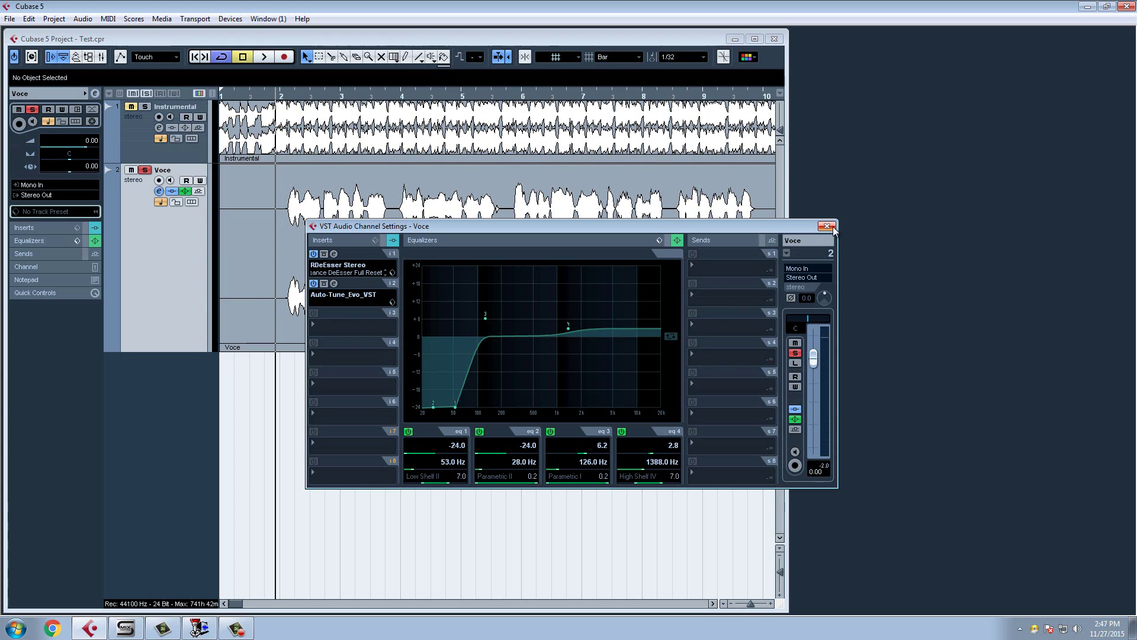
{"action": "left_click", "coordinate": [826, 226]}
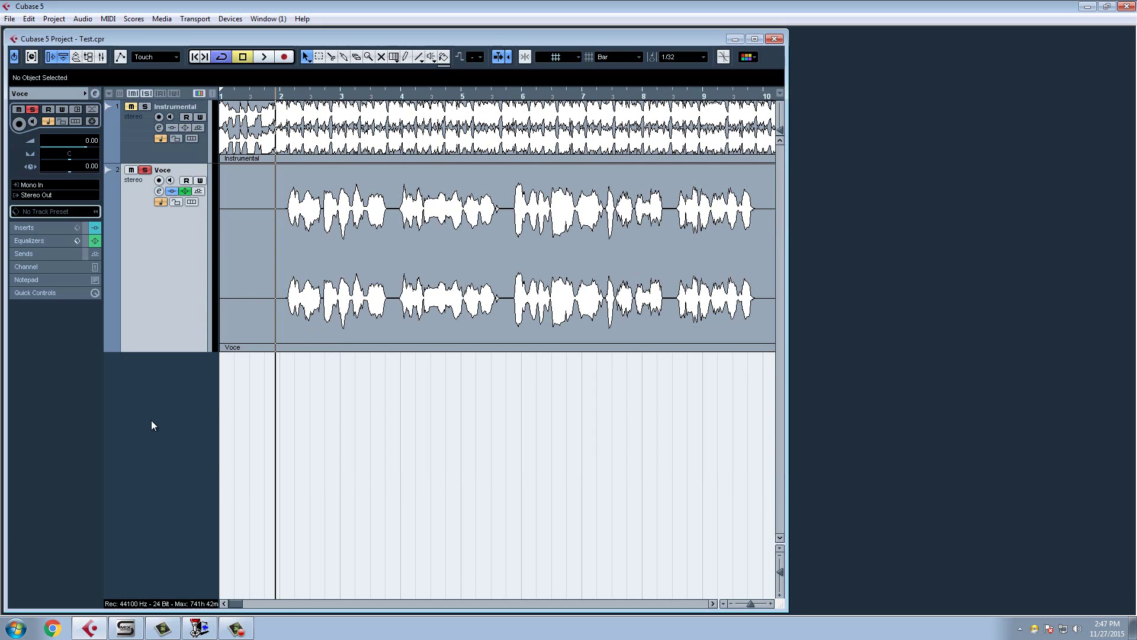
- Add a stereo FX channel track to the project with H-Delay Stereo as its effect
{"action": "right_click", "coordinate": [158, 385]}
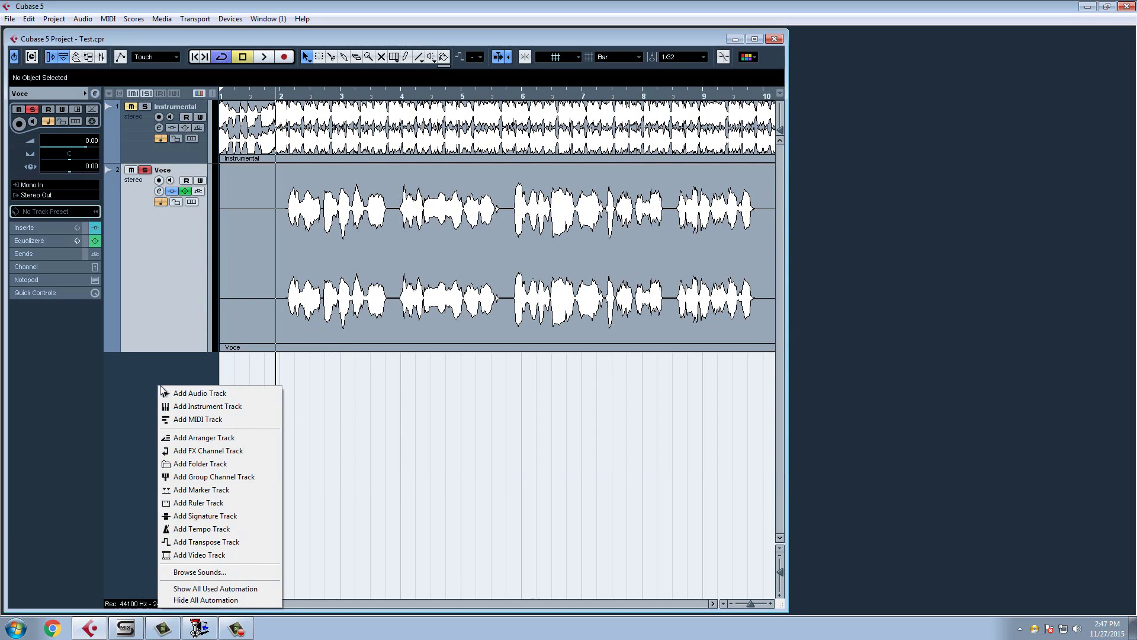
{"action": "left_click", "coordinate": [207, 451]}
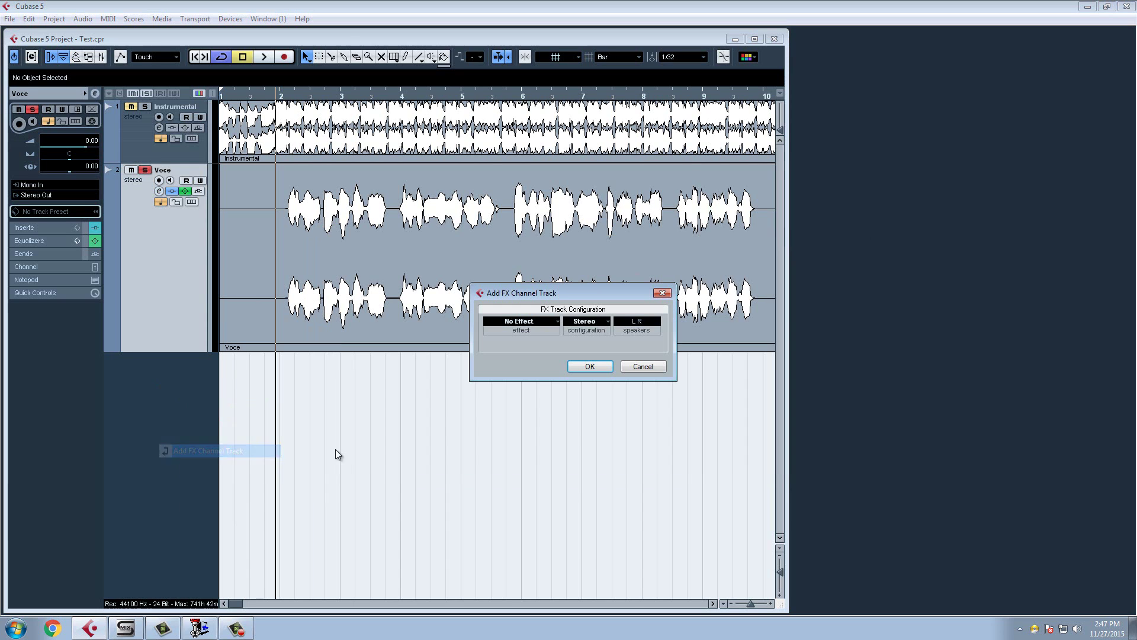
{"action": "left_click", "coordinate": [519, 324]}
{"action": "mouse_move", "coordinate": [578, 220]}
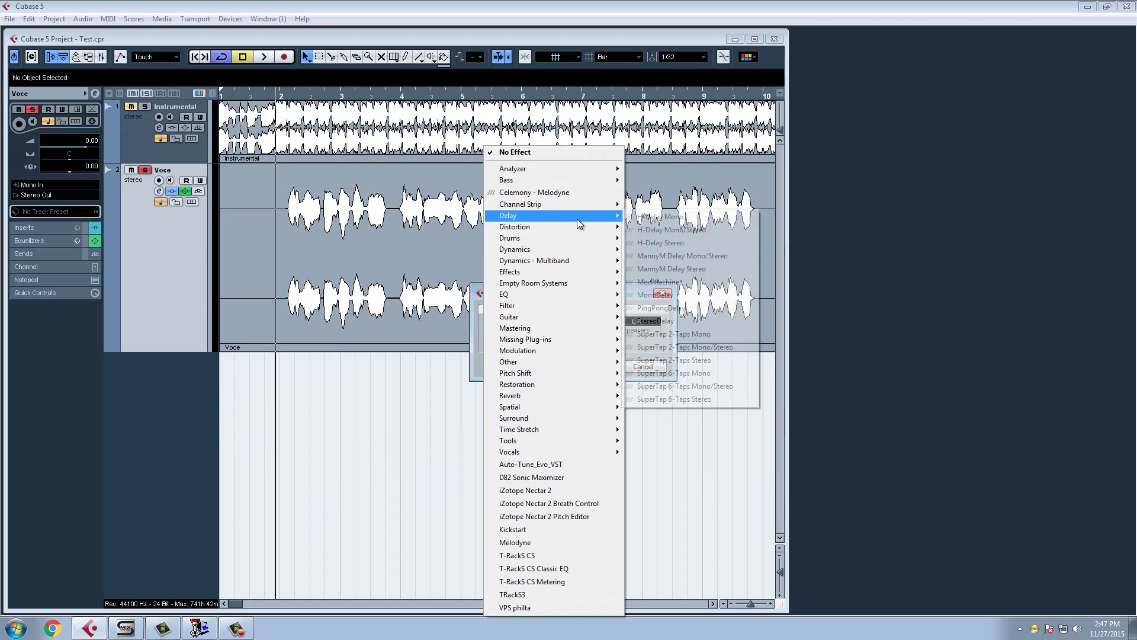
{"action": "left_click", "coordinate": [660, 243]}
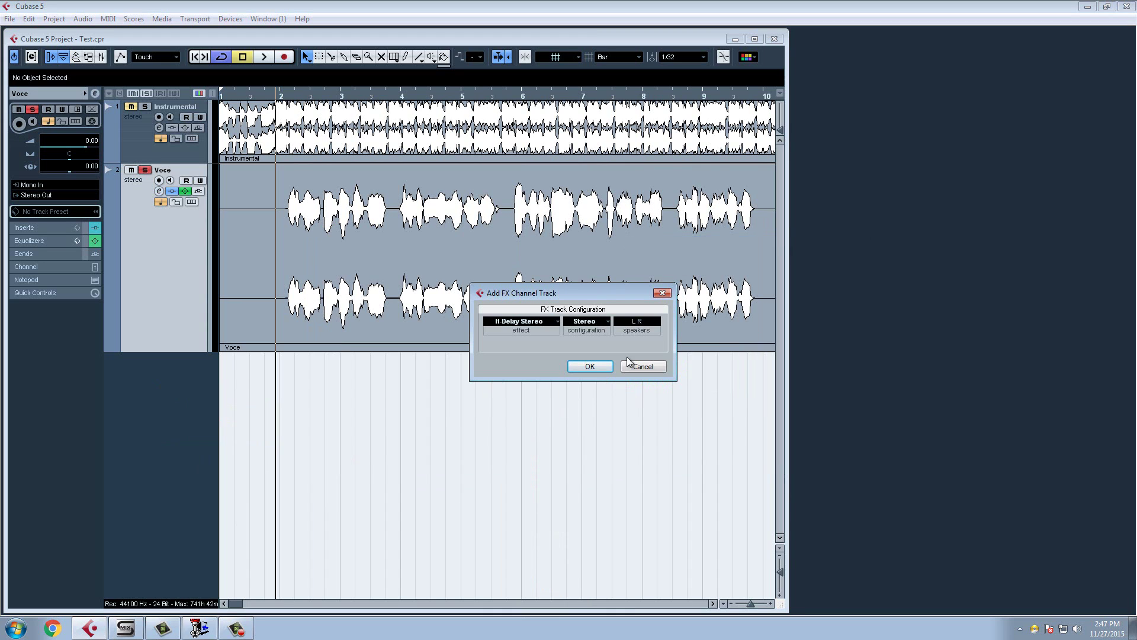
{"action": "left_click", "coordinate": [590, 366]}
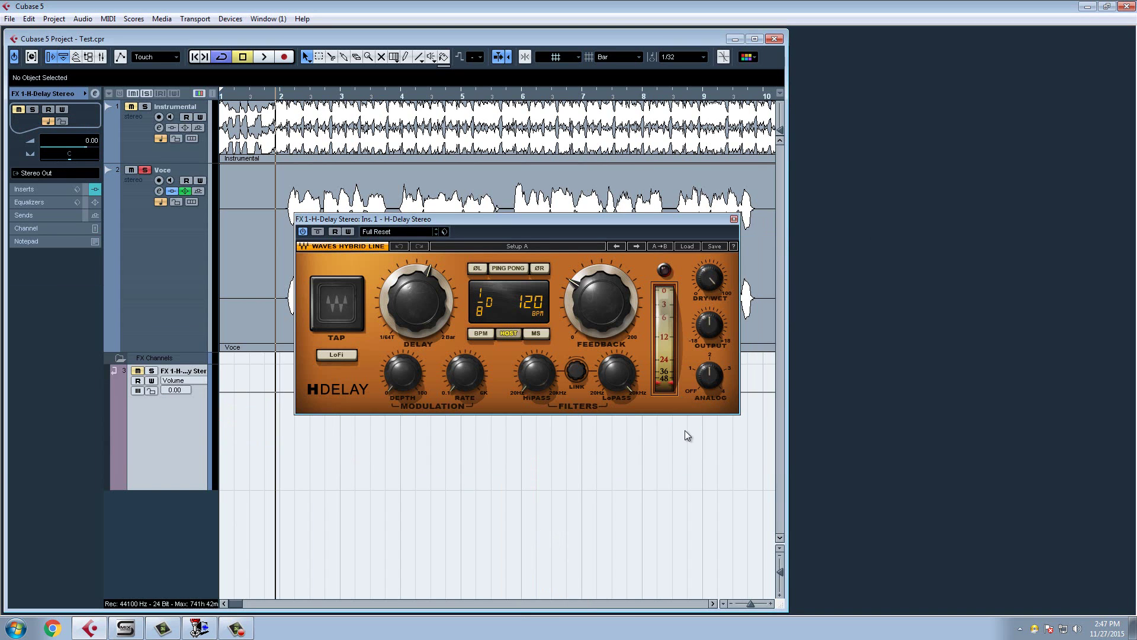
- Configure H-Delay with LoFi and Ping Pong enabled, a 1/4 delay time and a feedback of 20
{"action": "left_click", "coordinate": [335, 354]}
{"action": "left_click", "coordinate": [513, 268]}
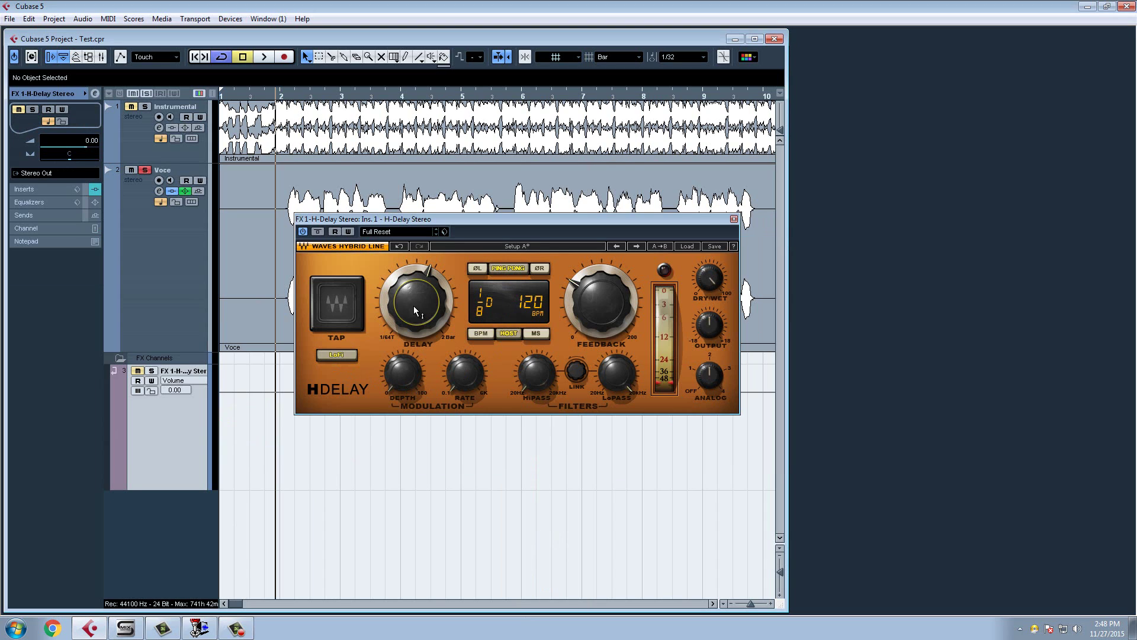
{"action": "left_click_drag", "start_coordinate": [413, 305], "coordinate": [407, 370]}
{"action": "left_click", "coordinate": [604, 304]}
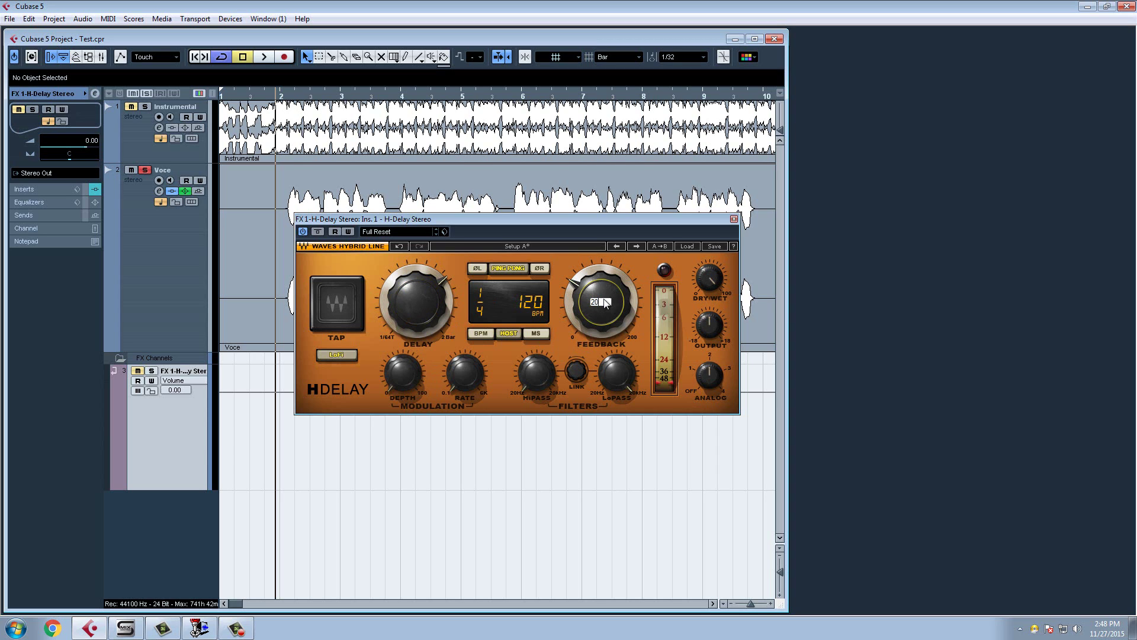
{"action": "key", "text": "Return"}
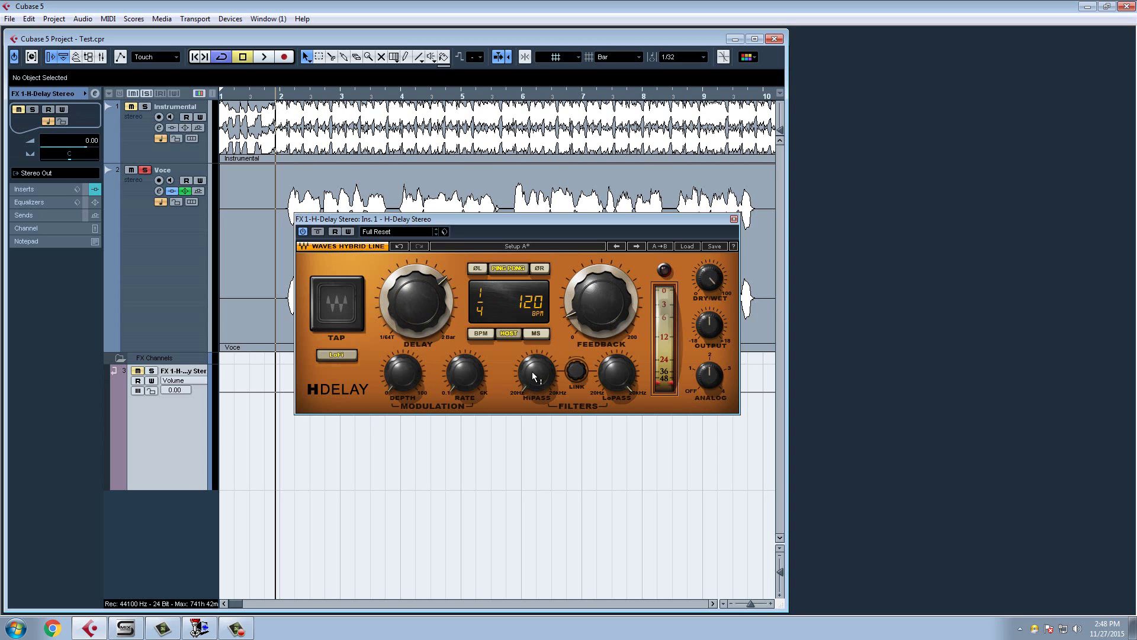
- Set the H-Delay HiPass filter to 600 Hz, lower its LoPass filter, and close the plug-in window
{"action": "left_click_drag", "start_coordinate": [534, 376], "coordinate": [533, 354]}
{"action": "left_click_drag", "start_coordinate": [519, 253], "coordinate": [512, 254]}
{"action": "type", "text": "600"}
{"action": "key", "text": "Return"}
{"action": "mouse_move", "coordinate": [602, 419]}
{"action": "left_mouse_down"}
{"action": "mouse_move", "coordinate": [600, 438]}
{"action": "mouse_move", "coordinate": [594, 414]}
{"action": "left_mouse_up"}
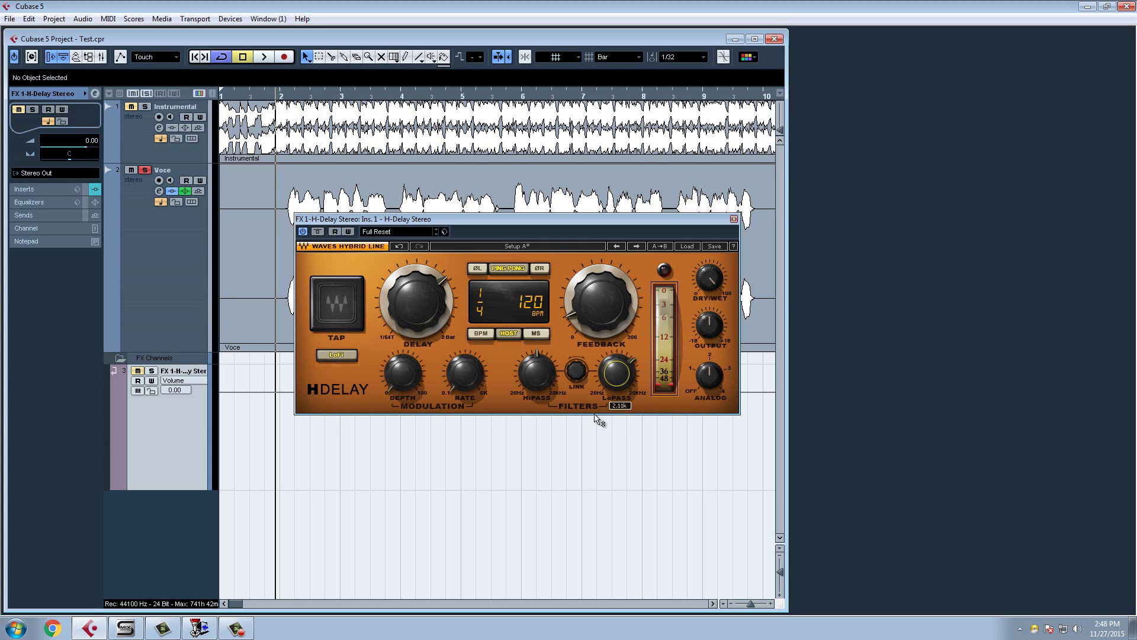
{"action": "left_click", "coordinate": [619, 371]}
{"action": "key", "text": "Return"}
{"action": "left_click", "coordinate": [734, 219]}
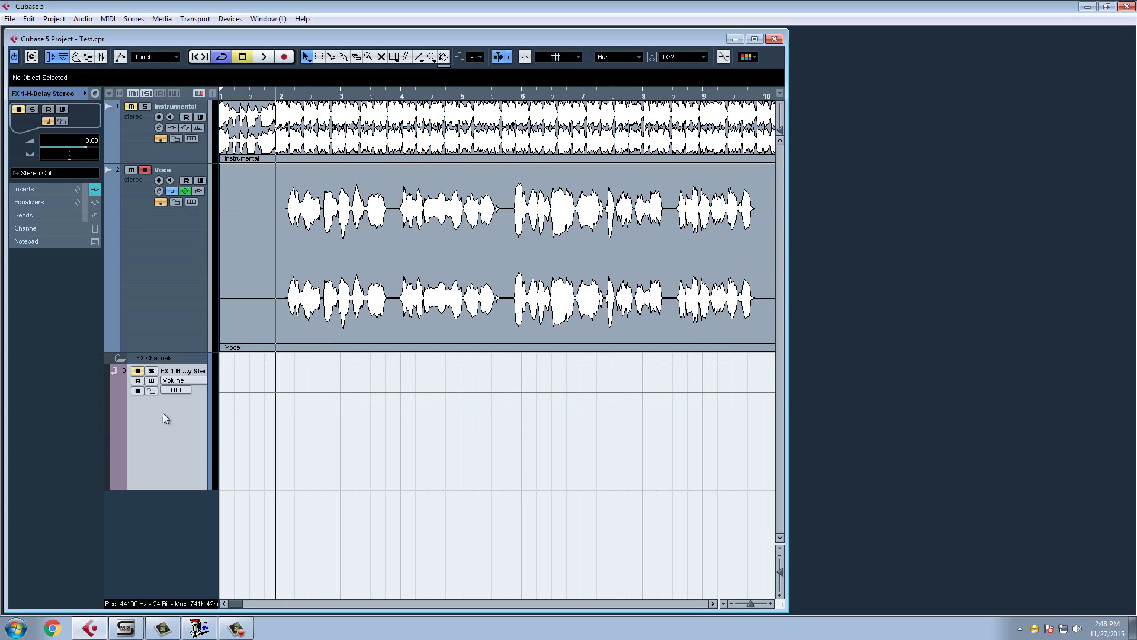
- Collapse the FX Channels folder and move it above the Instrumental track
{"action": "left_click", "coordinate": [120, 357]}
{"action": "left_click", "coordinate": [155, 208]}
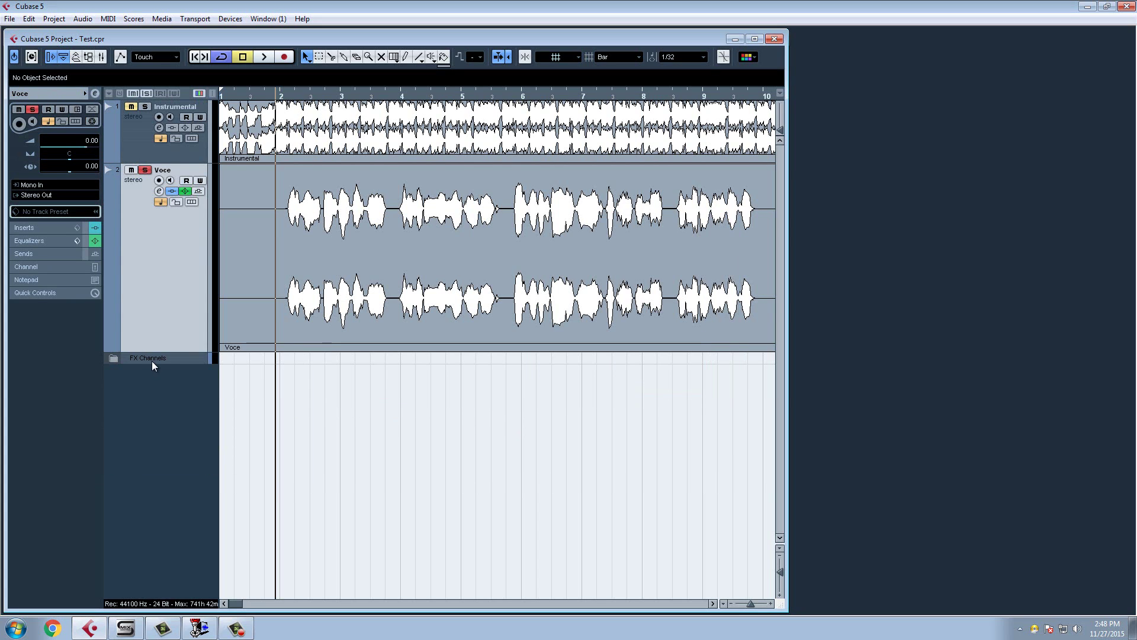
{"action": "left_click_drag", "start_coordinate": [152, 361], "coordinate": [174, 103]}
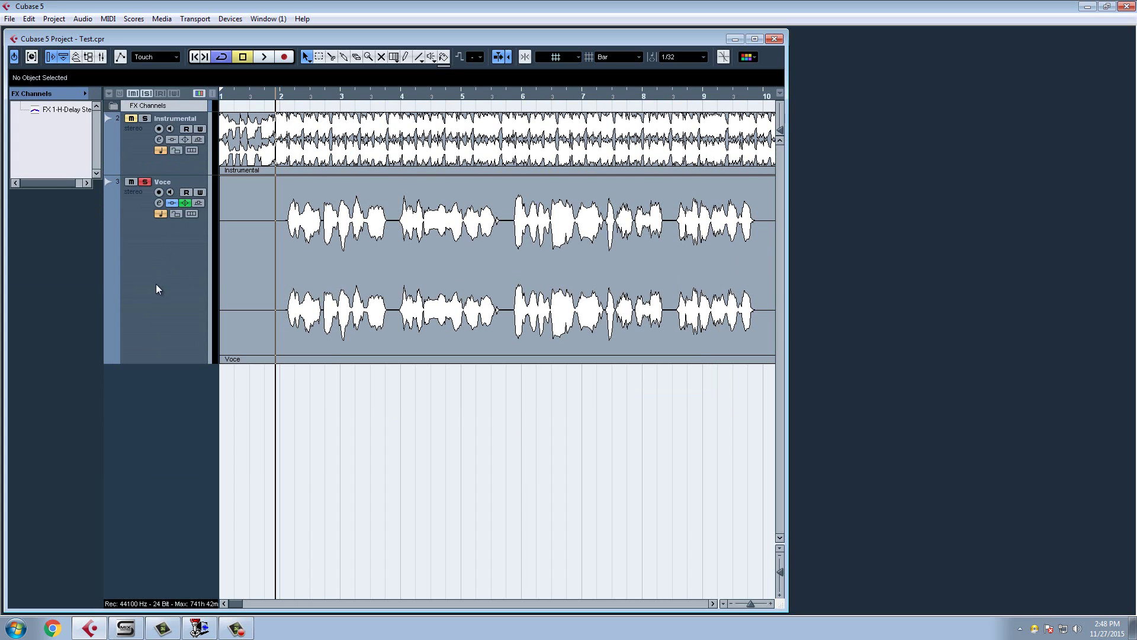
- Route the Voce channel's first send to FX 1-H-Delay Stereo, enable the send and raise its level
{"action": "left_click", "coordinate": [156, 289]}
{"action": "left_click", "coordinate": [159, 203]}
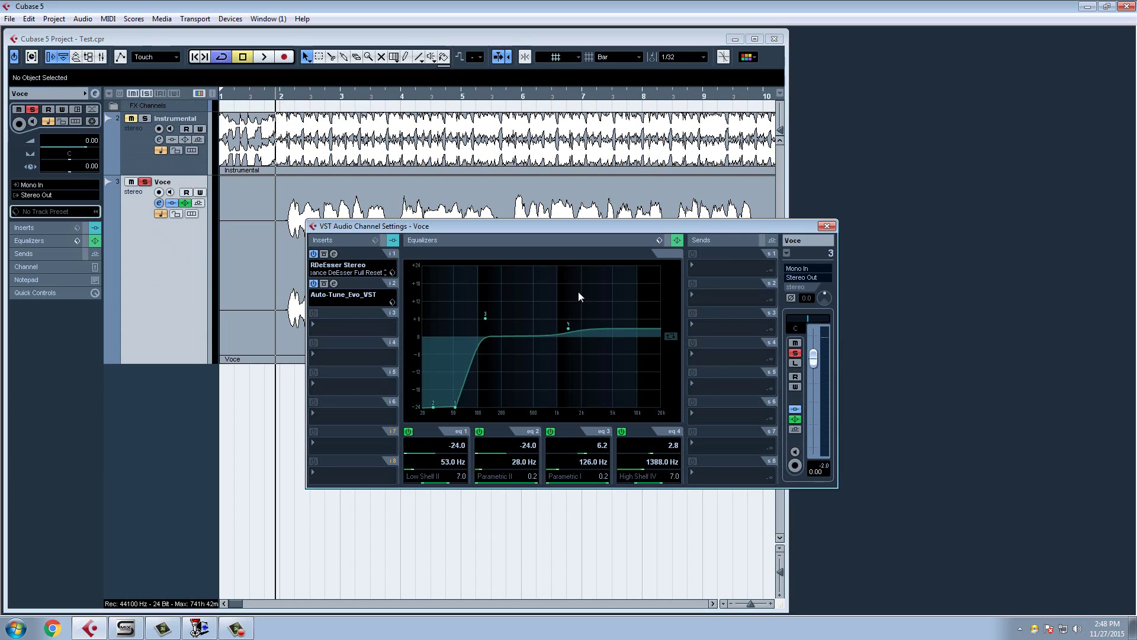
{"action": "left_click", "coordinate": [732, 269]}
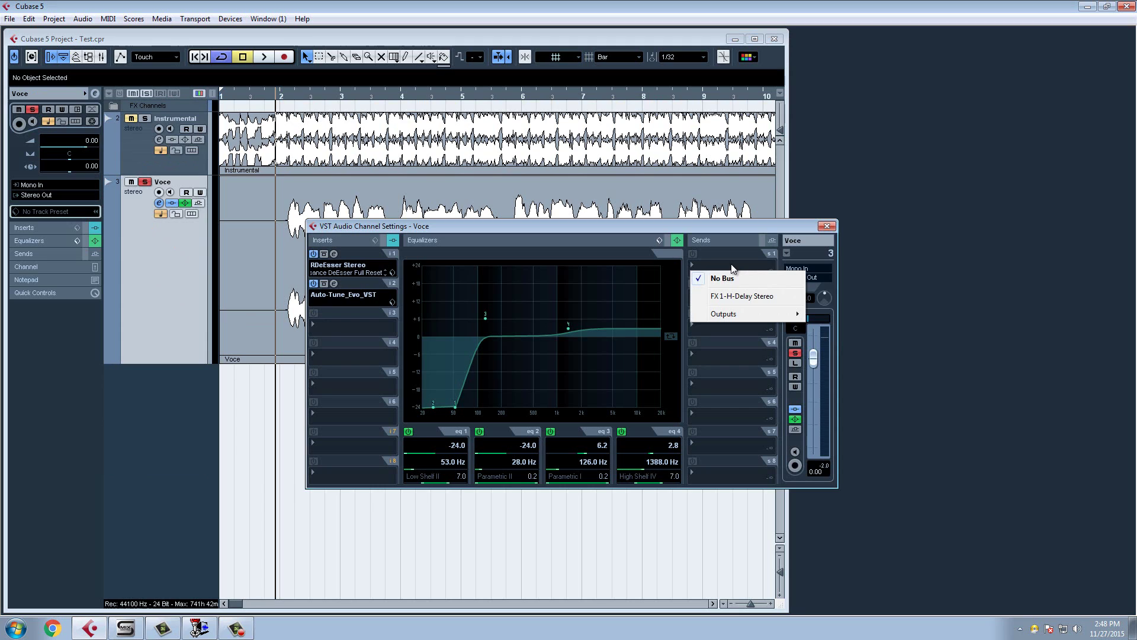
{"action": "left_click", "coordinate": [741, 298]}
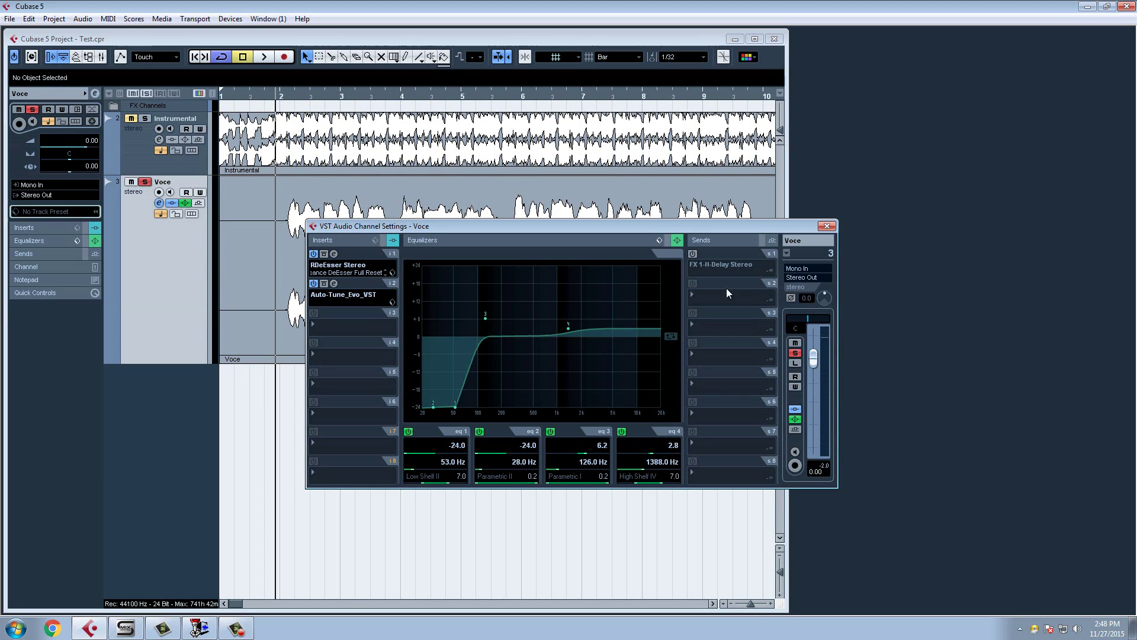
{"action": "left_click", "coordinate": [693, 254]}
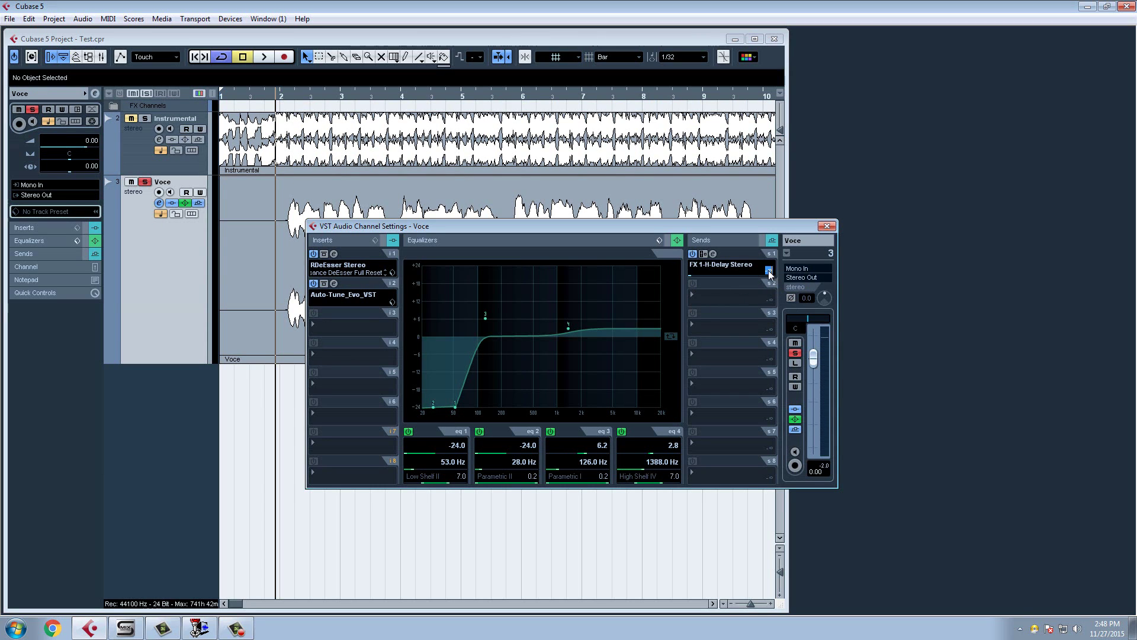
{"action": "scroll", "coordinate": [770, 273], "scroll_direction": "up", "scroll_amount": 3}
- Audition the soloed Voce track with the delay send active, and stop playback
{"action": "left_click", "coordinate": [154, 274]}
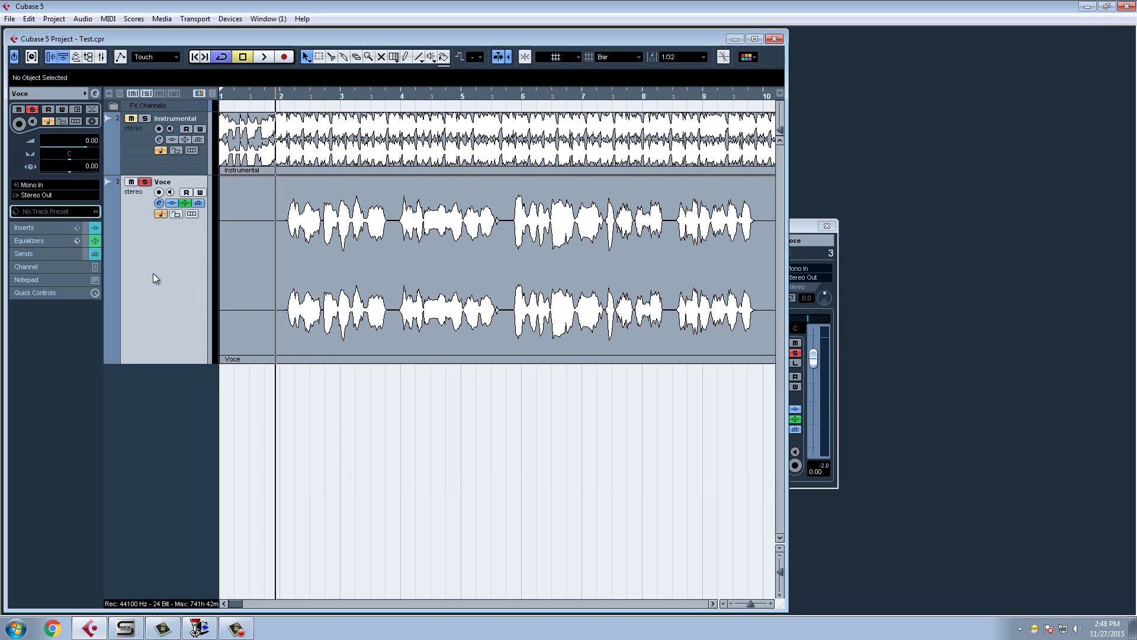
{"action": "key", "text": "space"}
{"action": "key", "text": "space"}
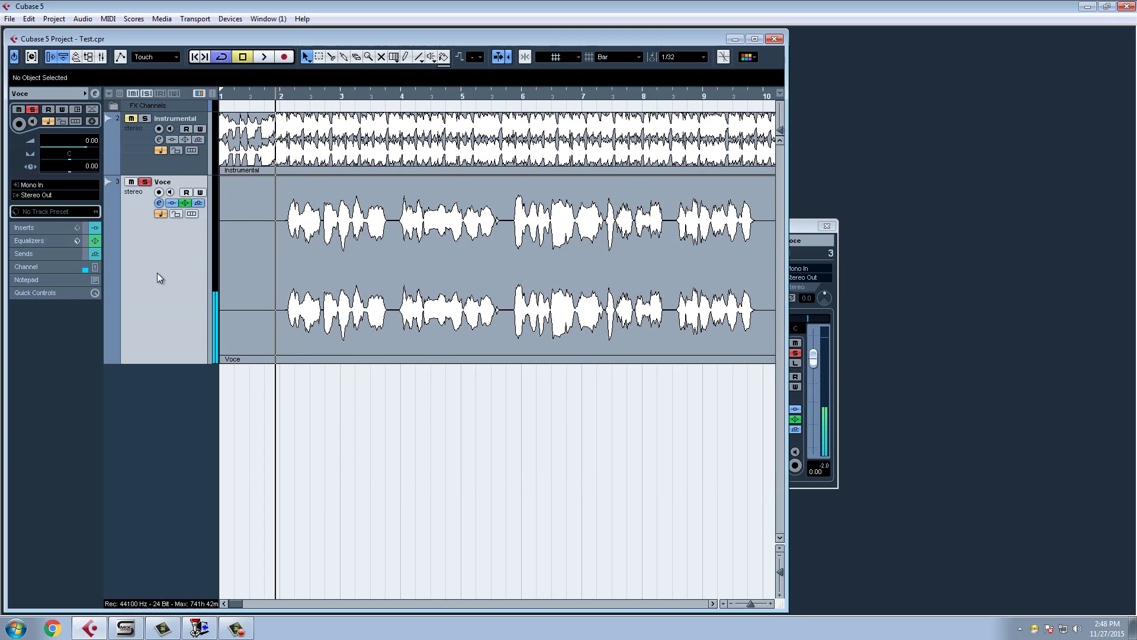
- Set the Voce channel's send to FX 1-H-Delay Stereo to -20 and audition the soloed vocal before and after the change
{"action": "key", "text": "space"}
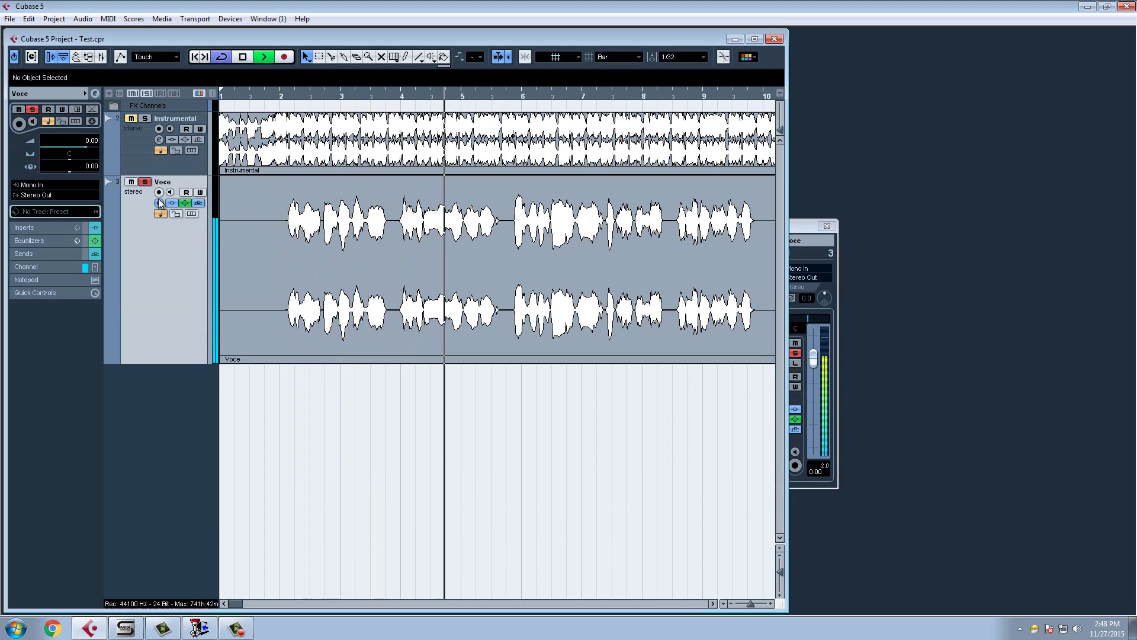
{"action": "left_click", "coordinate": [809, 225]}
{"action": "key", "text": "space"}
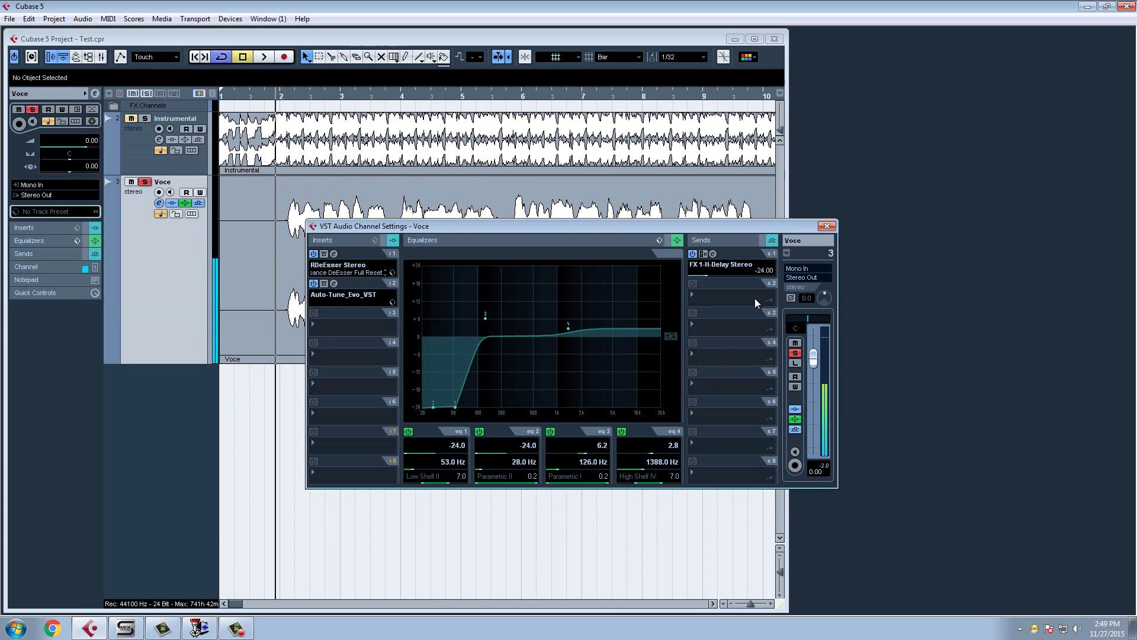
{"action": "double_click", "coordinate": [764, 271]}
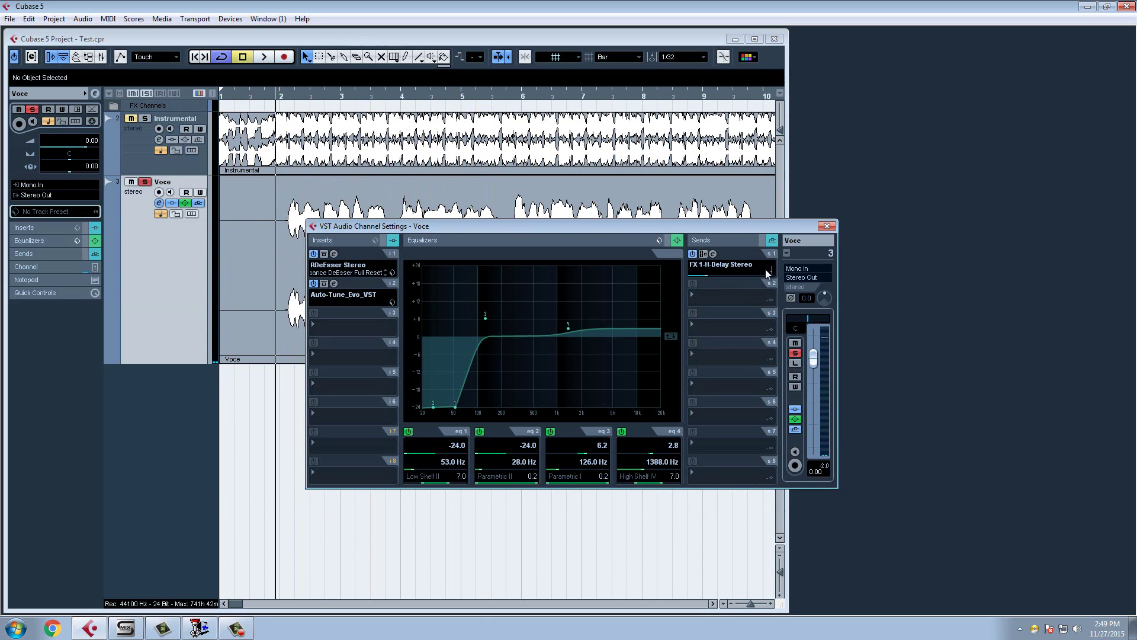
{"action": "key", "text": "Return"}
{"action": "key", "text": "space"}
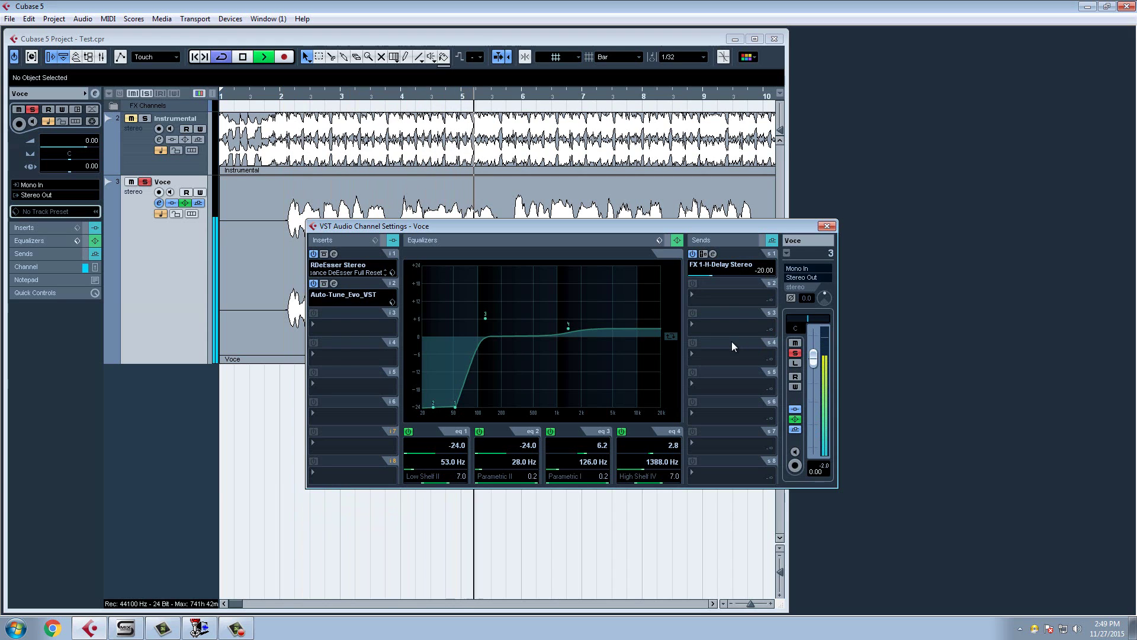
{"action": "key", "text": "space"}
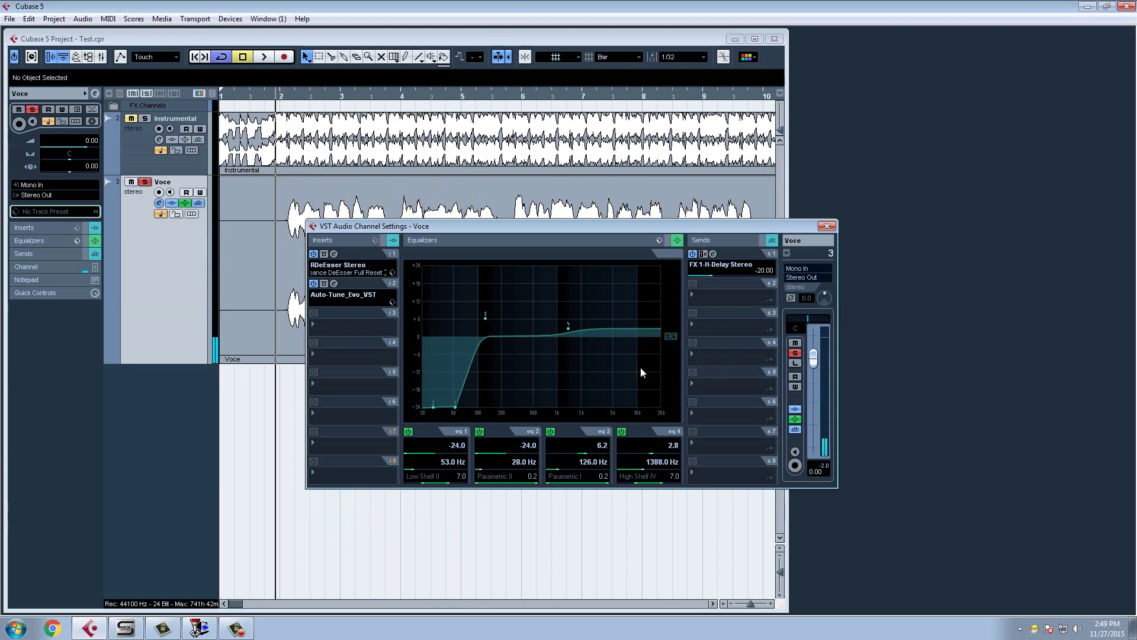
- Expand the FX Channels folder and widen the track list to access the H-Delay channel's settings window, then close that window
{"action": "left_click", "coordinate": [114, 107]}
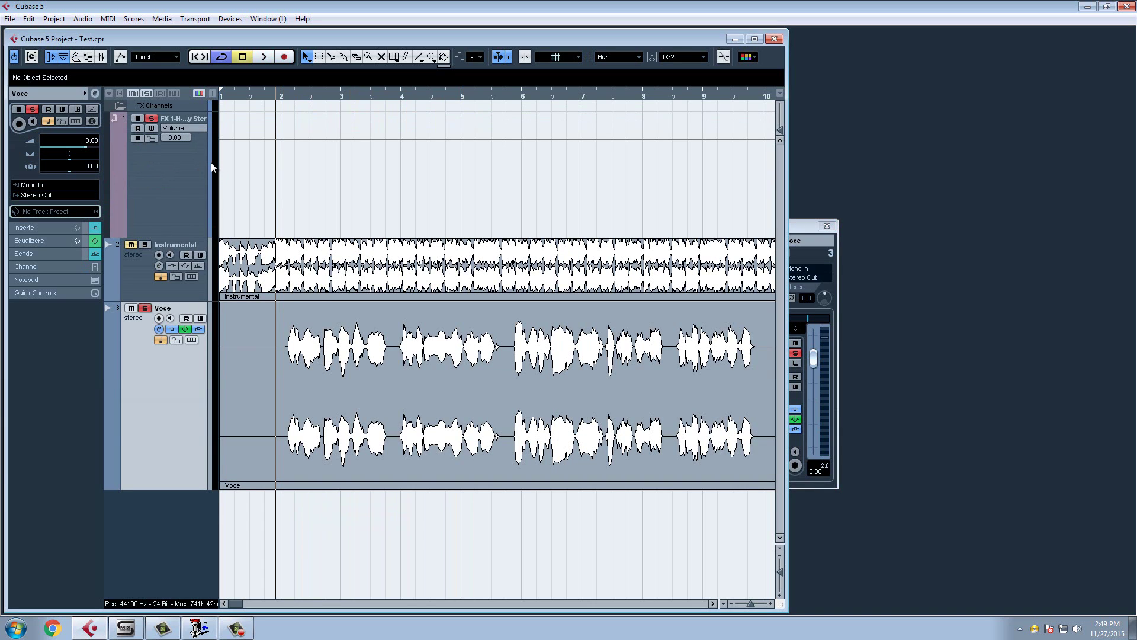
{"action": "left_click_drag", "start_coordinate": [213, 162], "coordinate": [279, 167]}
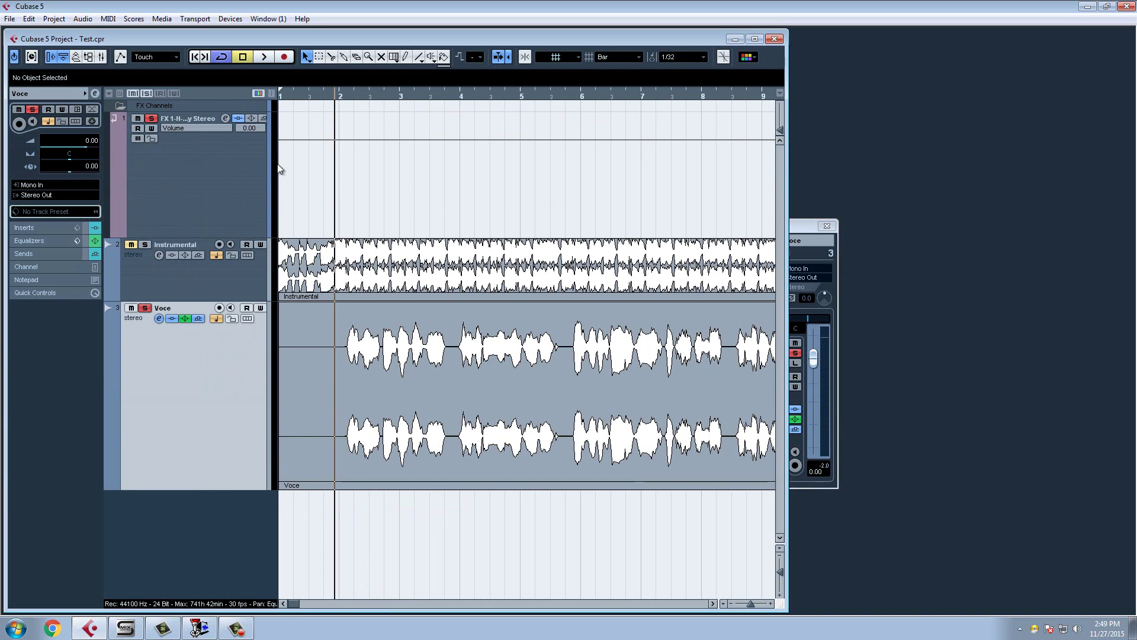
{"action": "left_click", "coordinate": [225, 124]}
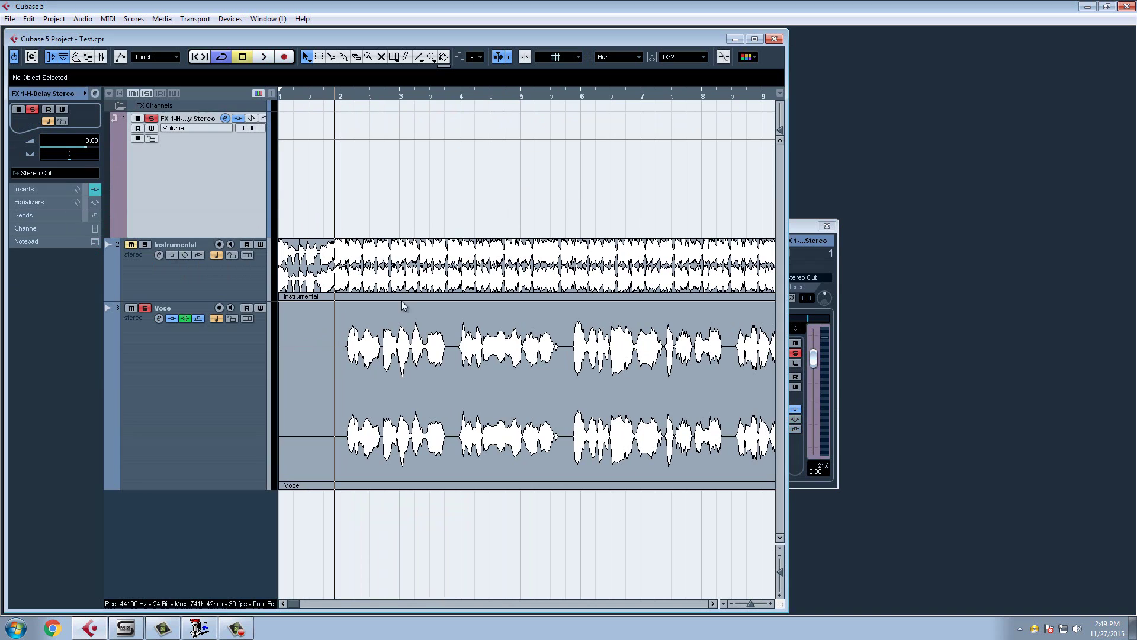
{"action": "left_click", "coordinate": [224, 118]}
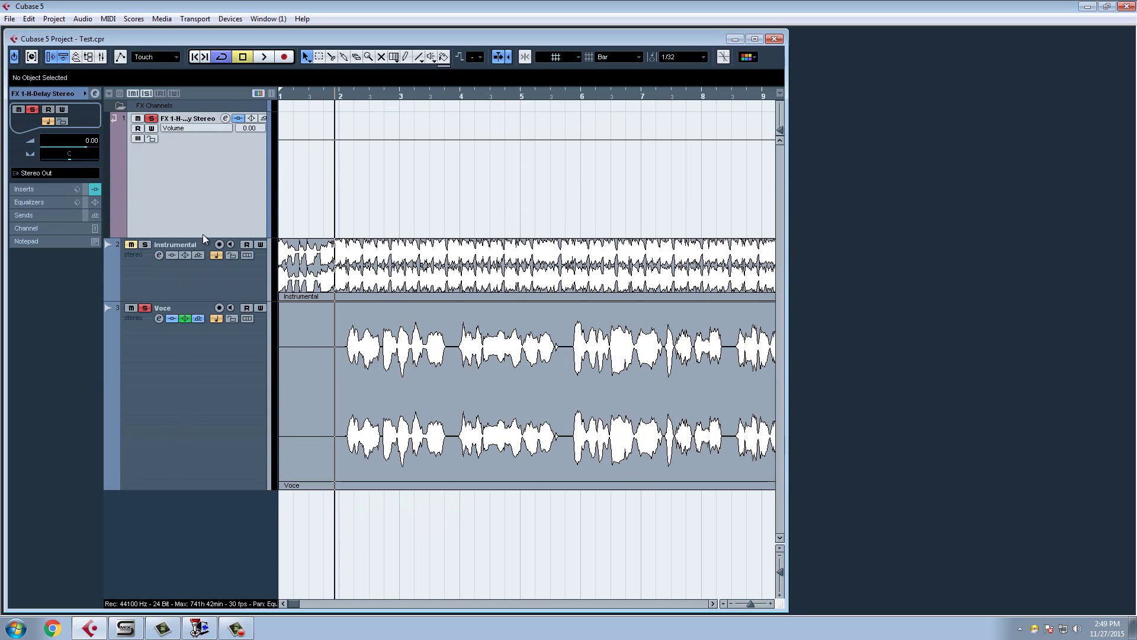
{"action": "left_click", "coordinate": [225, 119]}
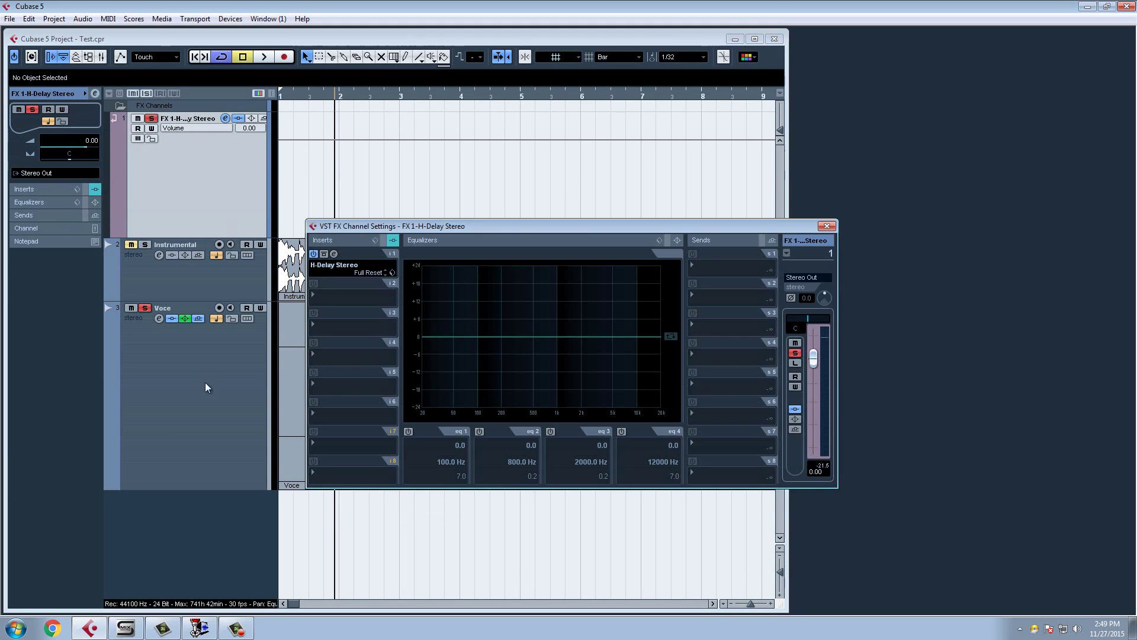
{"action": "left_click", "coordinate": [826, 226]}
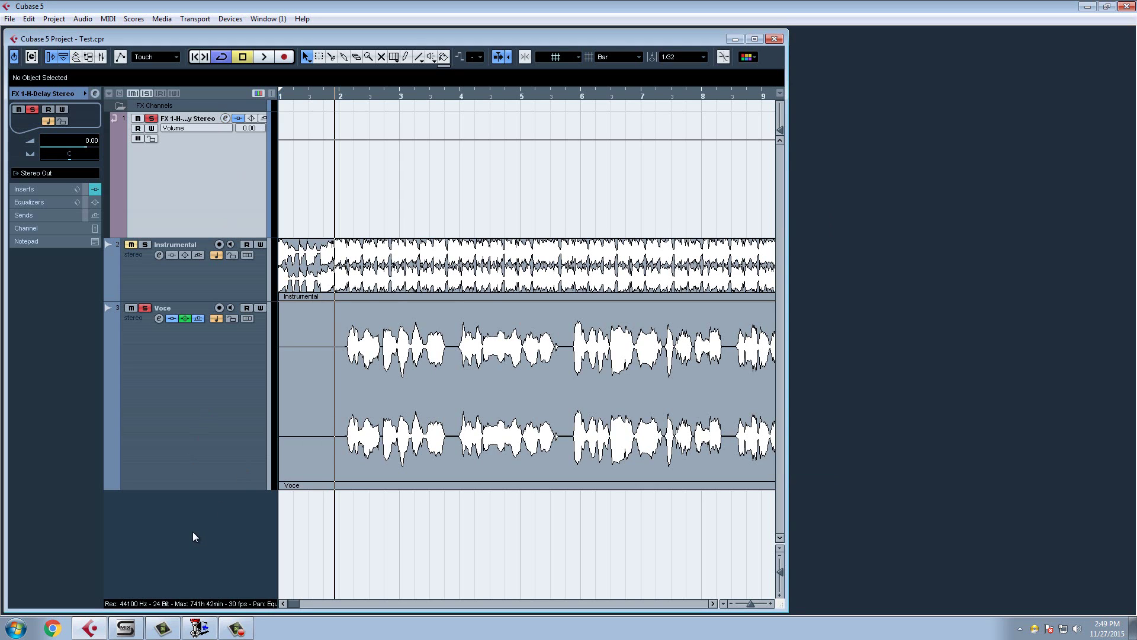
- Add a stereo FX channel track using the EMpTy250 effect from Empty Room Systems
{"action": "left_click", "coordinate": [196, 485]}
{"action": "right_click", "coordinate": [197, 528]}
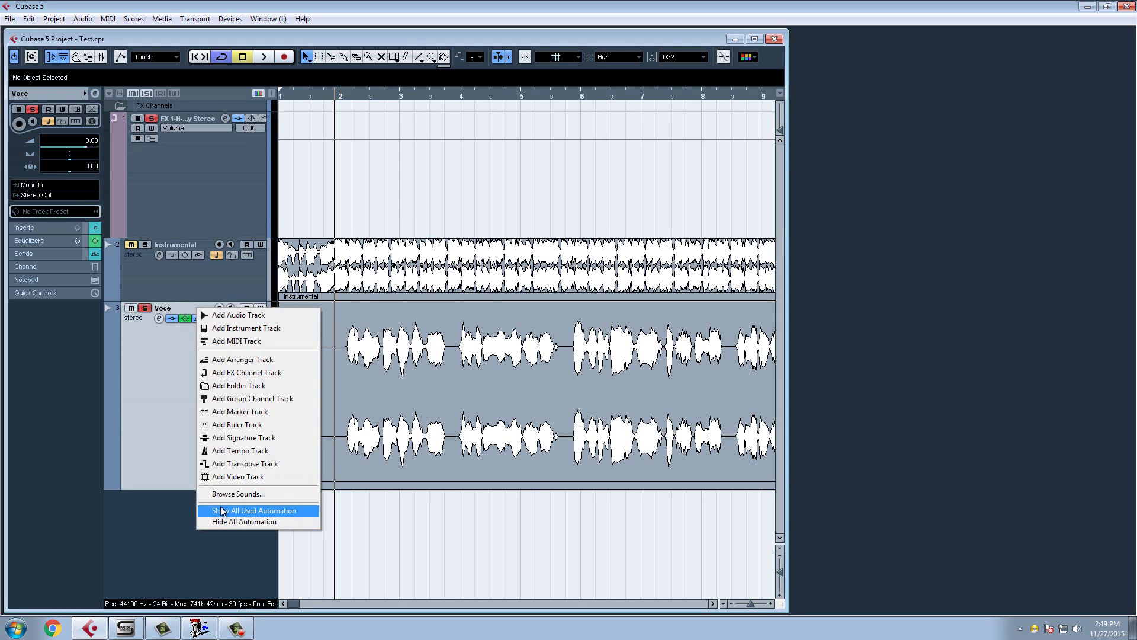
{"action": "left_click", "coordinate": [247, 373]}
{"action": "left_click", "coordinate": [518, 323]}
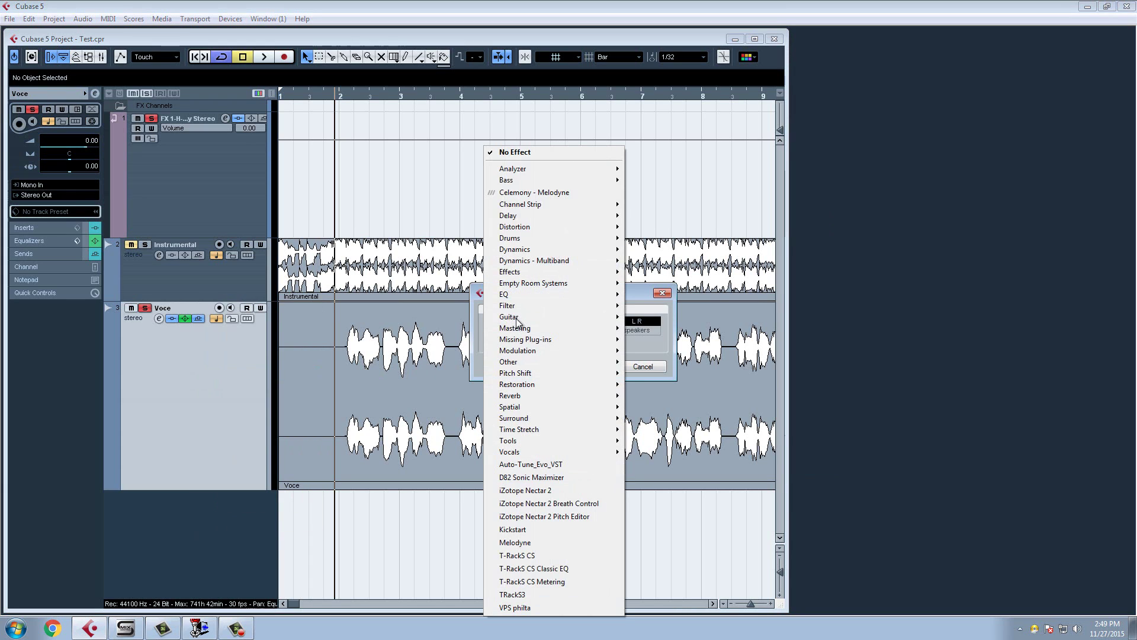
{"action": "mouse_move", "coordinate": [567, 285]}
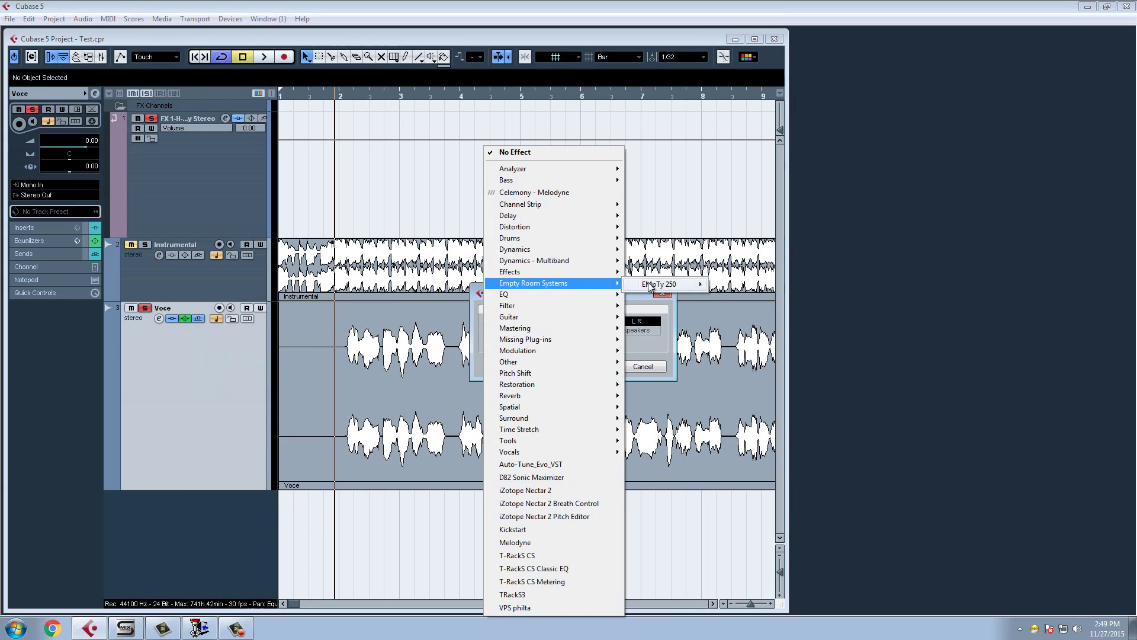
{"action": "mouse_move", "coordinate": [667, 284]}
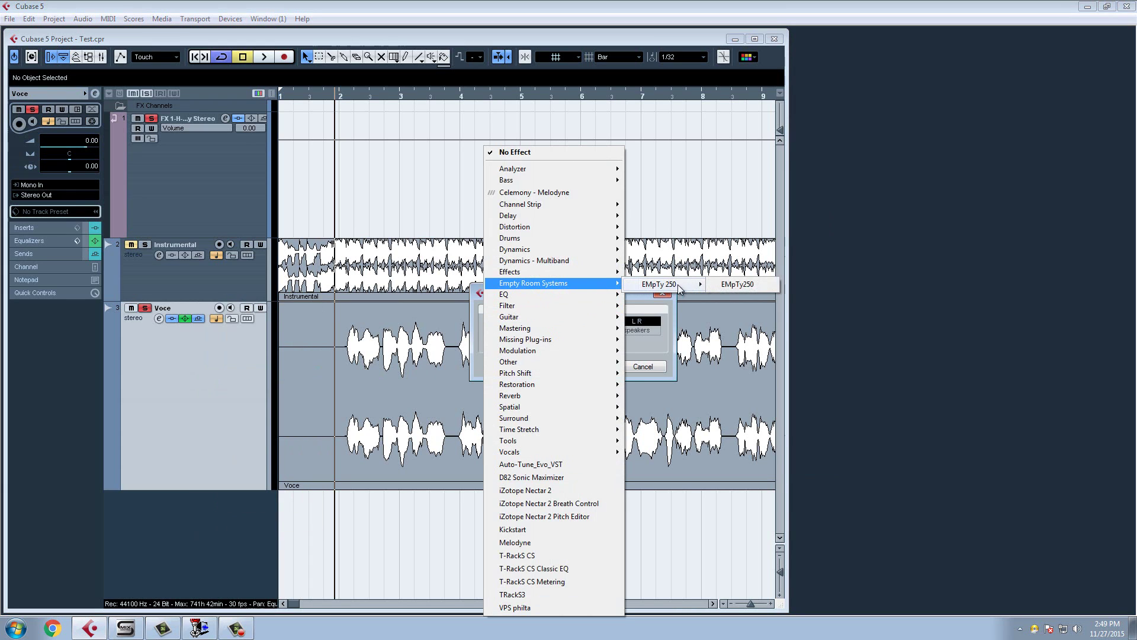
{"action": "left_click", "coordinate": [744, 284]}
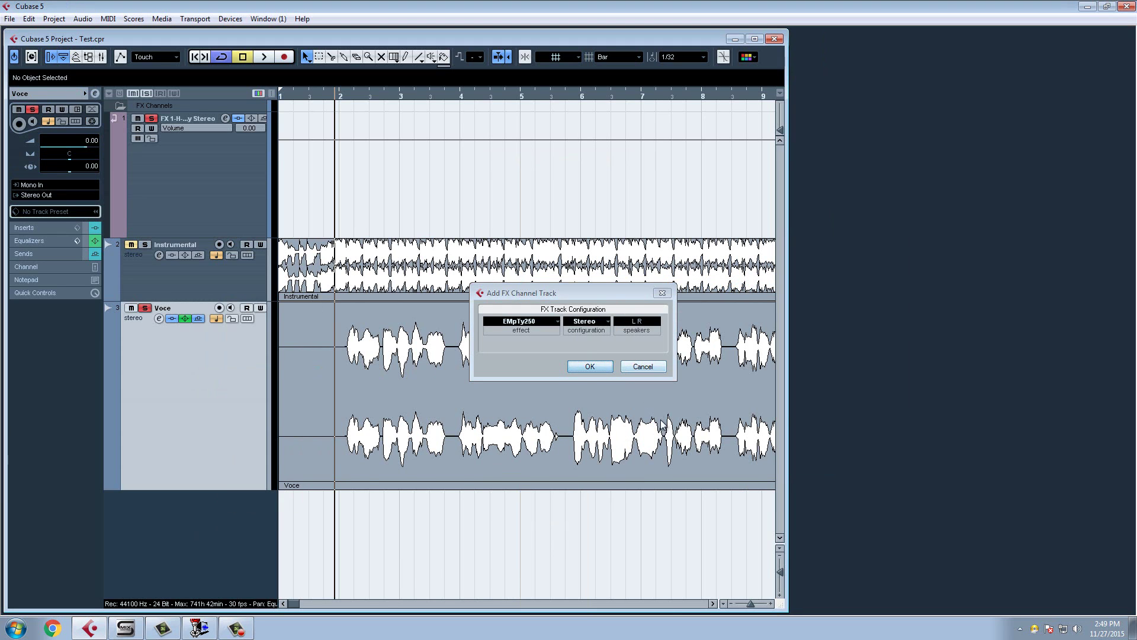
{"action": "key", "text": "Return"}
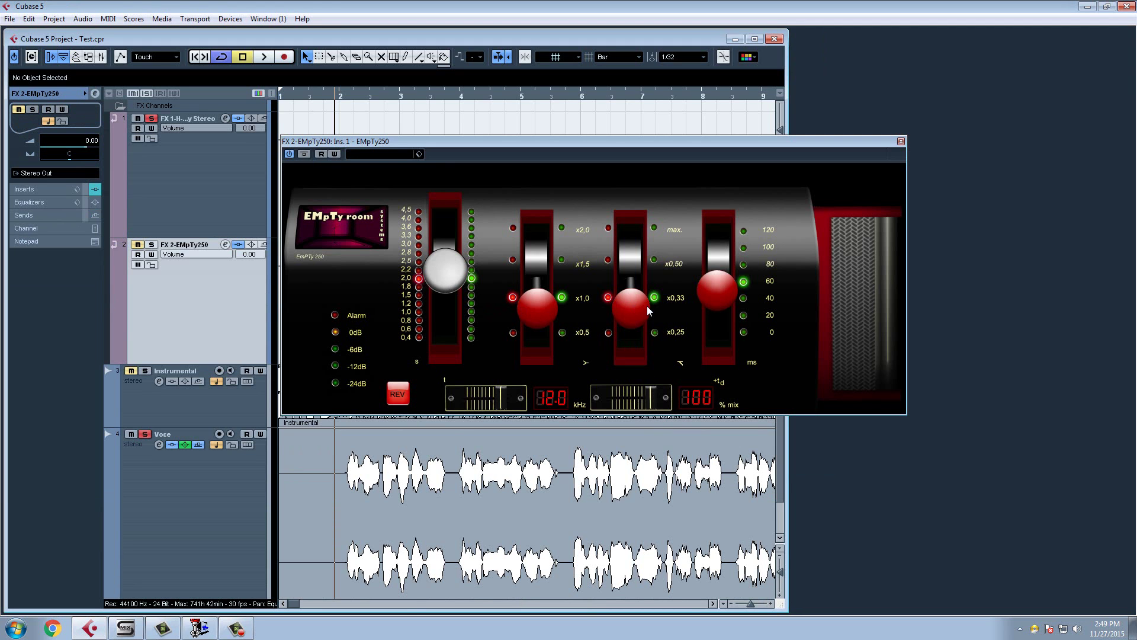
- Set the EMpTy250 high-frequency decay lever to max and the reverb time to 3.0 s, and close the plug-in window
{"action": "left_click_drag", "start_coordinate": [634, 320], "coordinate": [656, 136]}
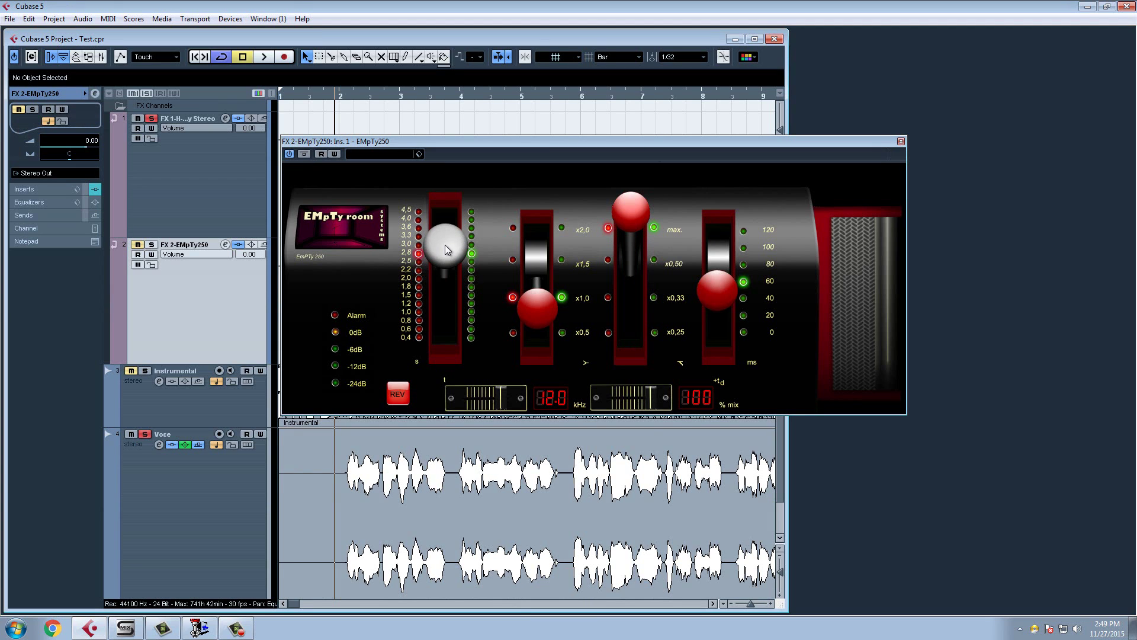
{"action": "left_click_drag", "start_coordinate": [445, 249], "coordinate": [446, 241]}
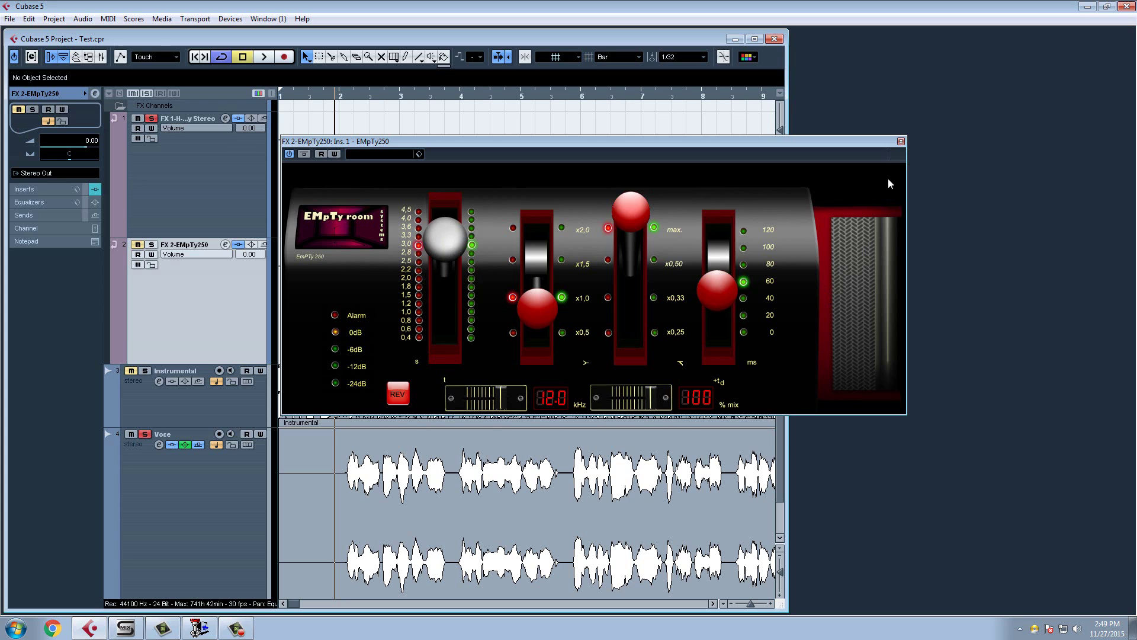
{"action": "left_click", "coordinate": [900, 142]}
- Maximize the project window and rename the H-Delay FX track as Delay and the EMpTy250 FX track as Reverb
{"action": "left_click", "coordinate": [753, 40]}
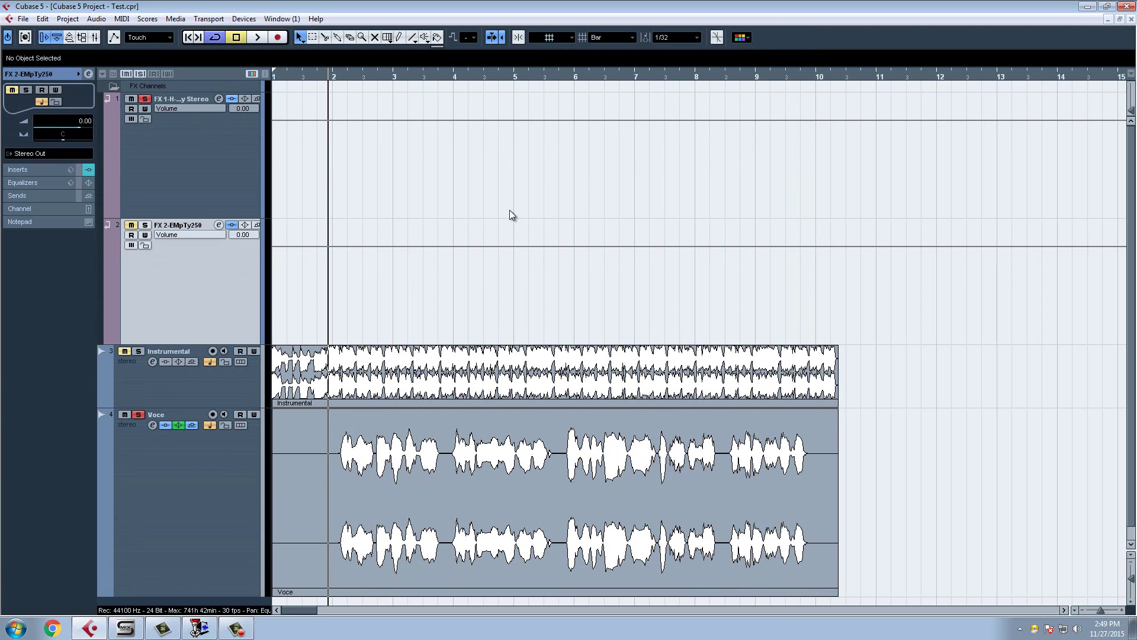
{"action": "left_click", "coordinate": [158, 508]}
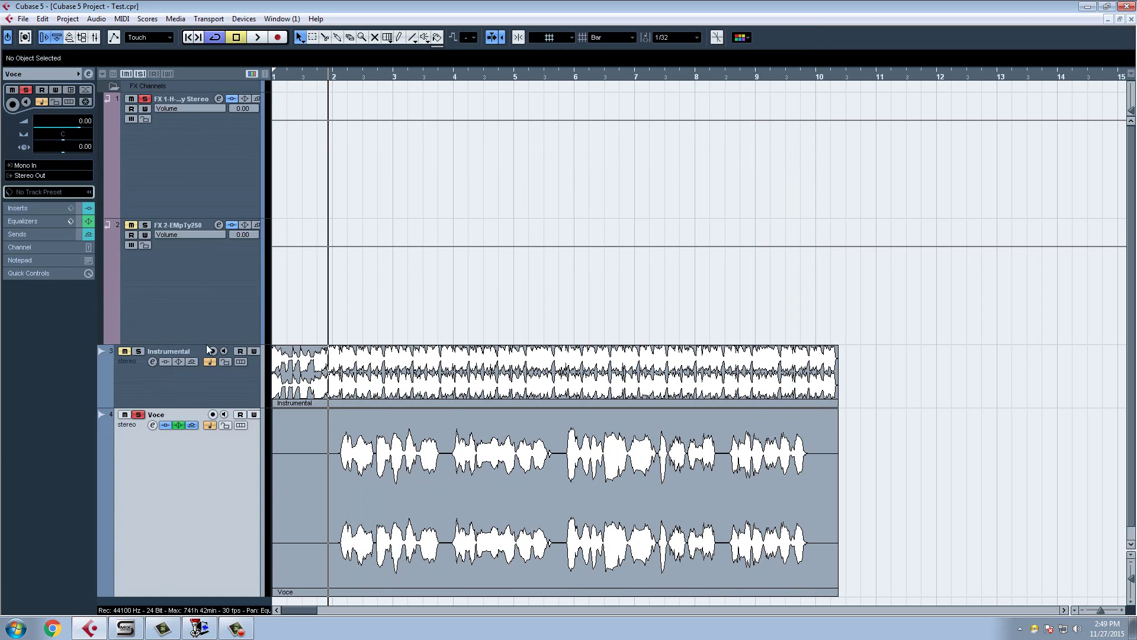
{"action": "left_click", "coordinate": [181, 133]}
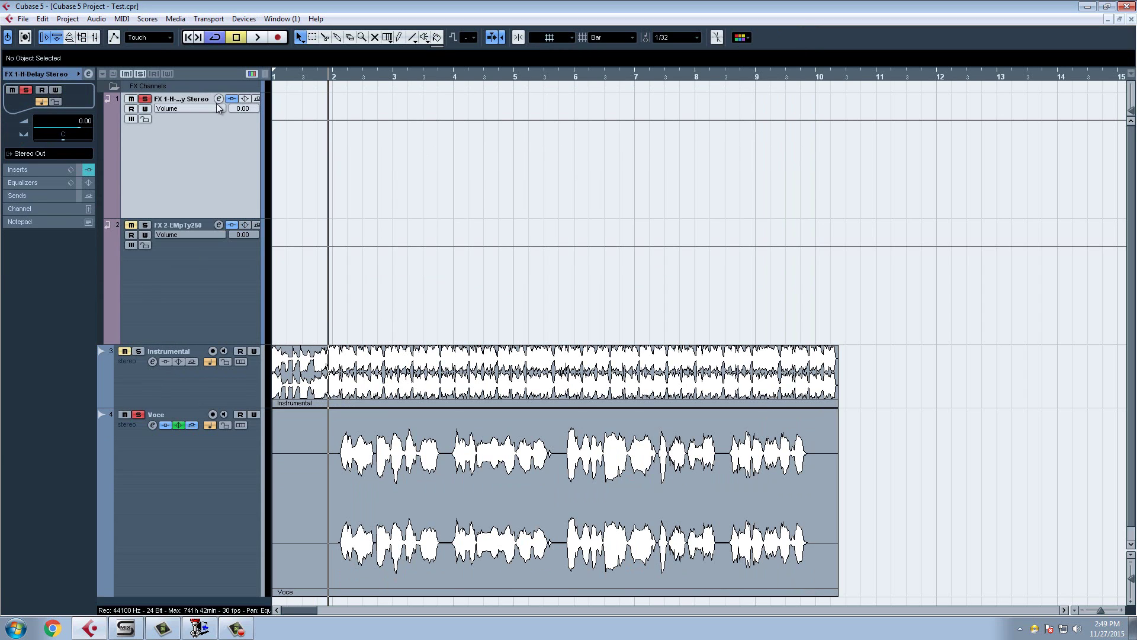
{"action": "double_click", "coordinate": [185, 99]}
{"action": "type", "text": "Delay"}
{"action": "key", "text": "Return"}
{"action": "double_click", "coordinate": [179, 226]}
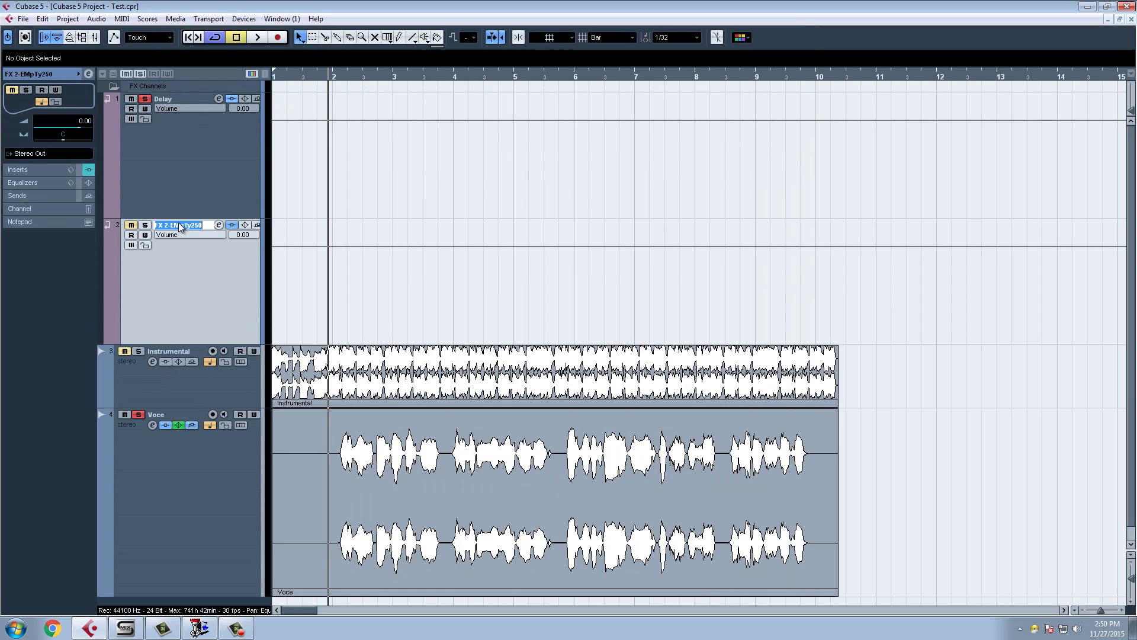
{"action": "type", "text": "Reverb"}
{"action": "key", "text": "Return"}
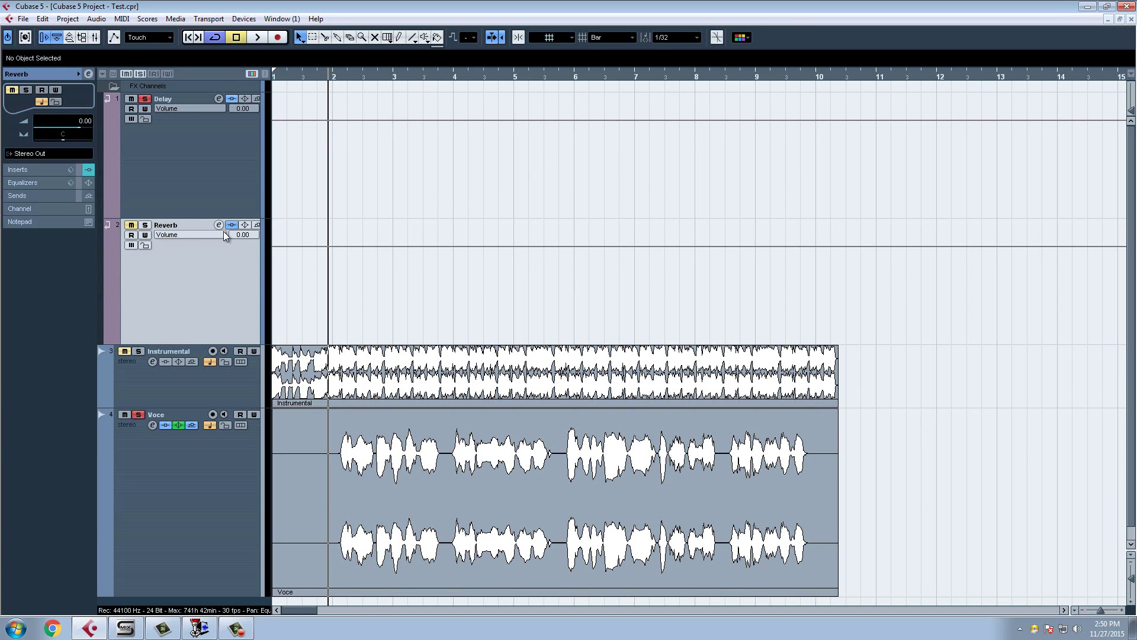
- Route the Delay channel's first send to the Reverb FX channel and set its level to -20
{"action": "left_click", "coordinate": [174, 160]}
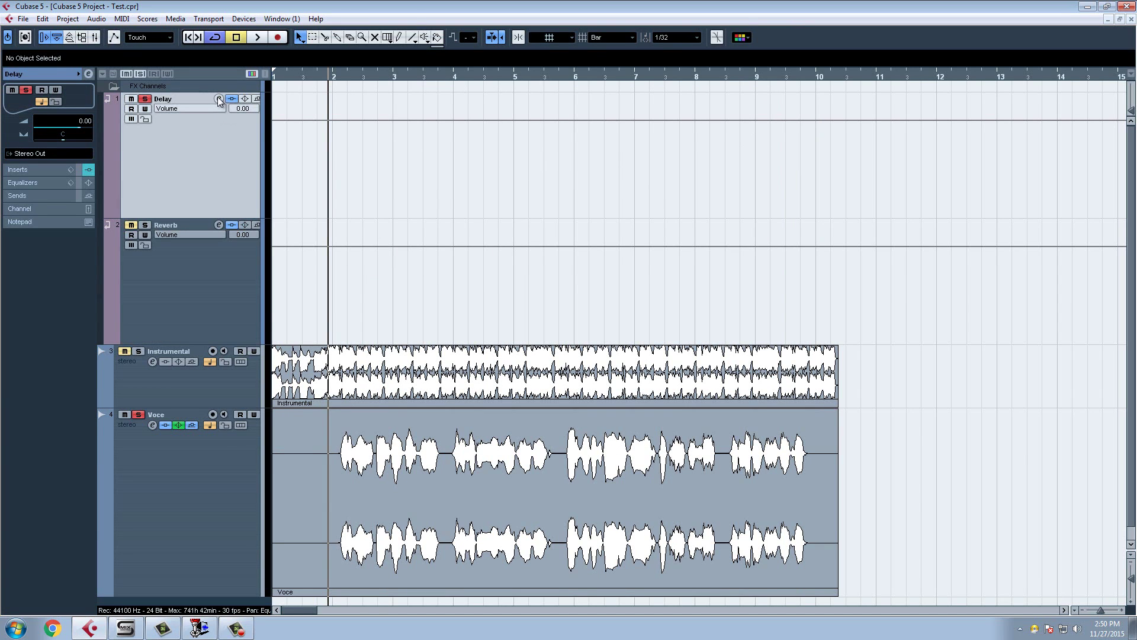
{"action": "left_click", "coordinate": [218, 98]}
{"action": "left_click", "coordinate": [731, 267]}
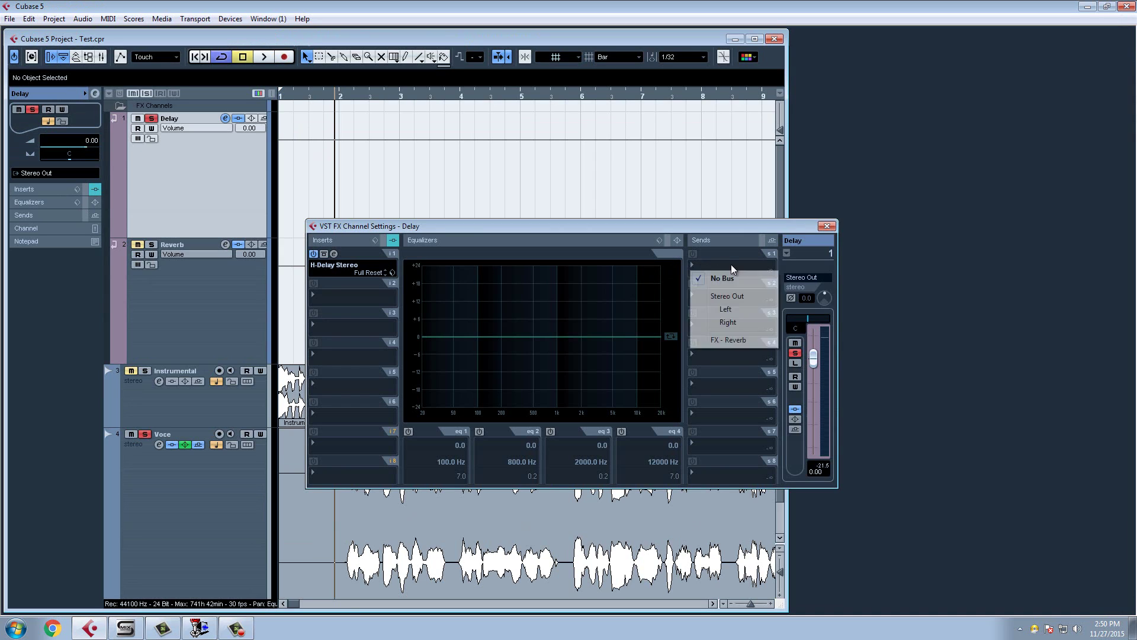
{"action": "left_click", "coordinate": [733, 339]}
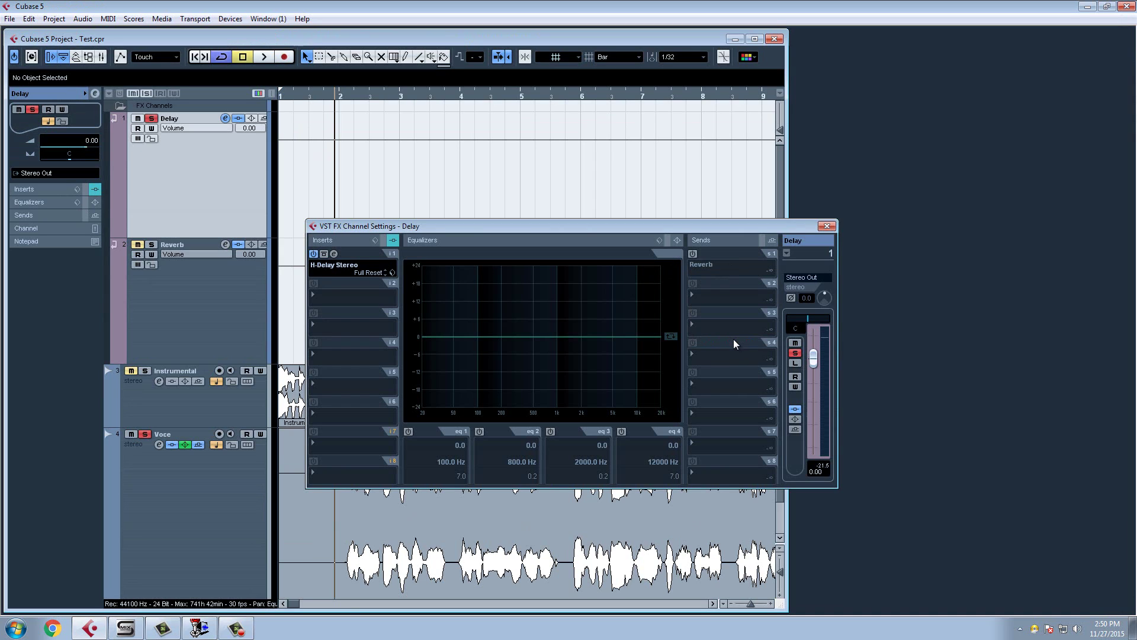
{"action": "left_click", "coordinate": [773, 272]}
{"action": "type", "text": "-20"}
{"action": "key", "text": "Return"}
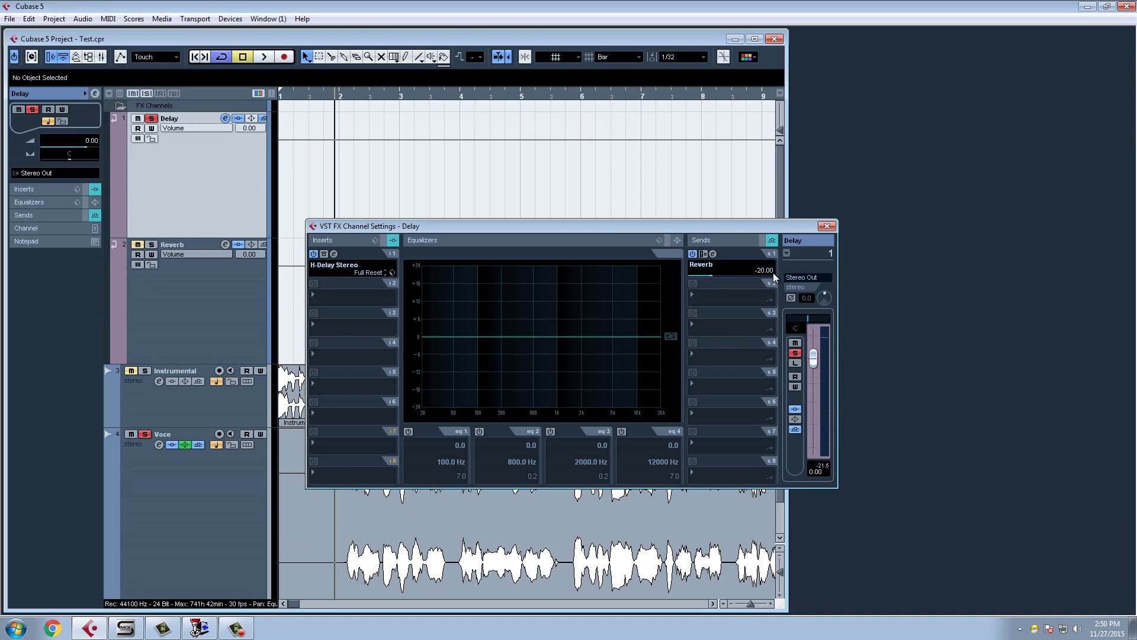
- Reduce the track heights in the maximized project window and audition the soloed Voce track with the delay feeding the reverb
{"action": "left_click", "coordinate": [177, 516]}
{"action": "key", "text": "space"}
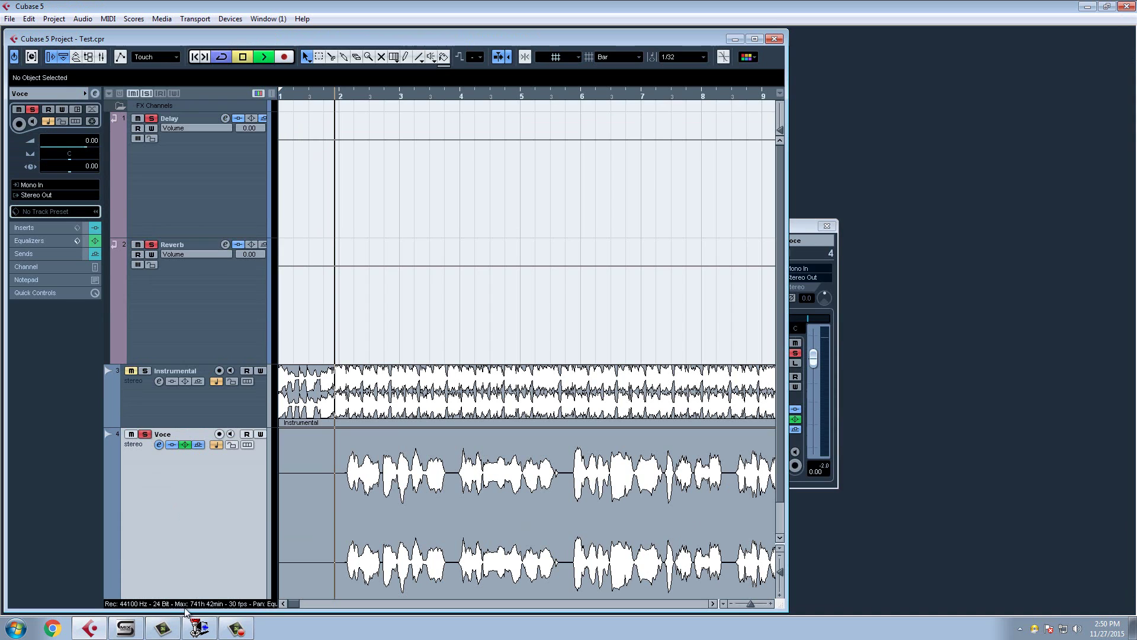
{"action": "key", "text": "space"}
{"action": "left_click", "coordinate": [755, 38]}
{"action": "left_click_drag", "start_coordinate": [1131, 581], "coordinate": [1130, 574]}
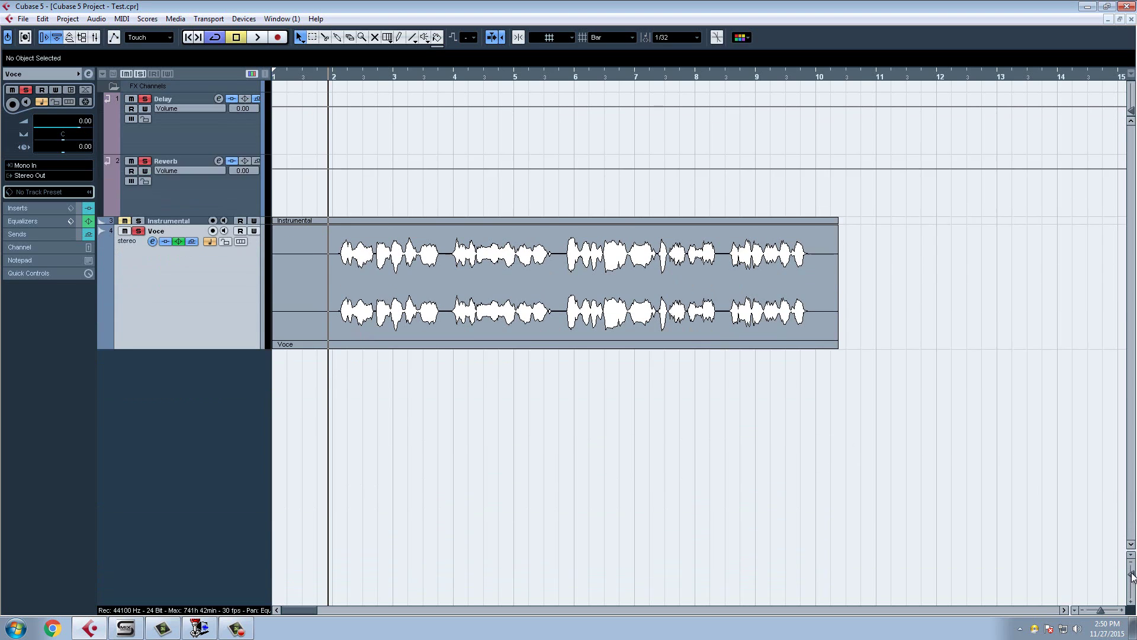
{"action": "key", "text": "space"}
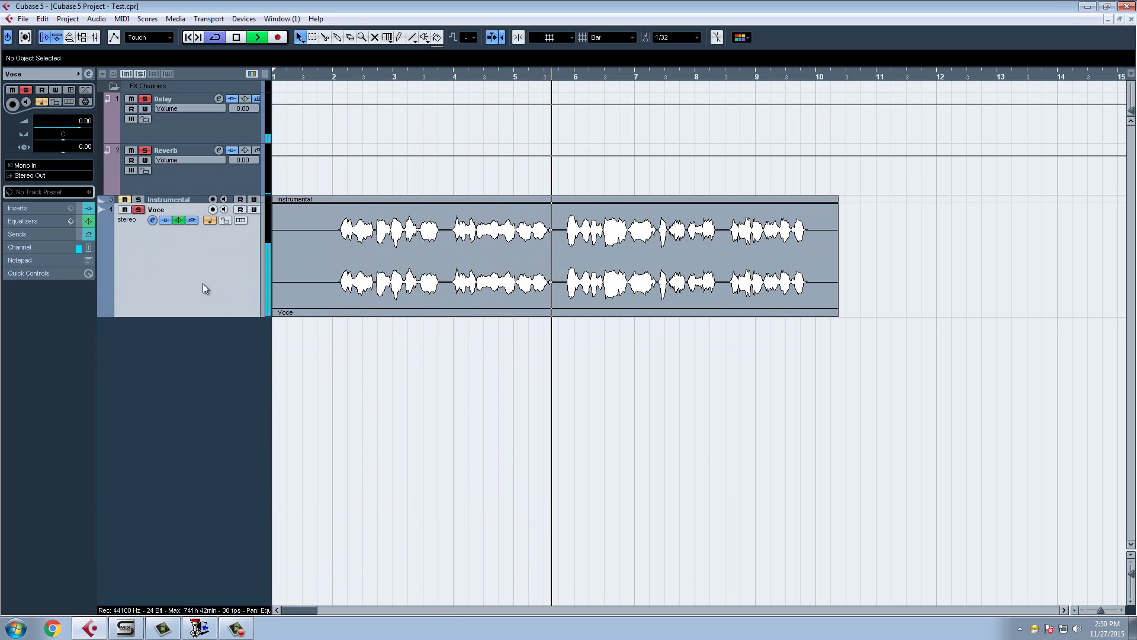
{"action": "key", "text": "space"}
- Set the Voce track's output to No Bus and audition only its delay and reverb signal
{"action": "left_click", "coordinate": [29, 178]}
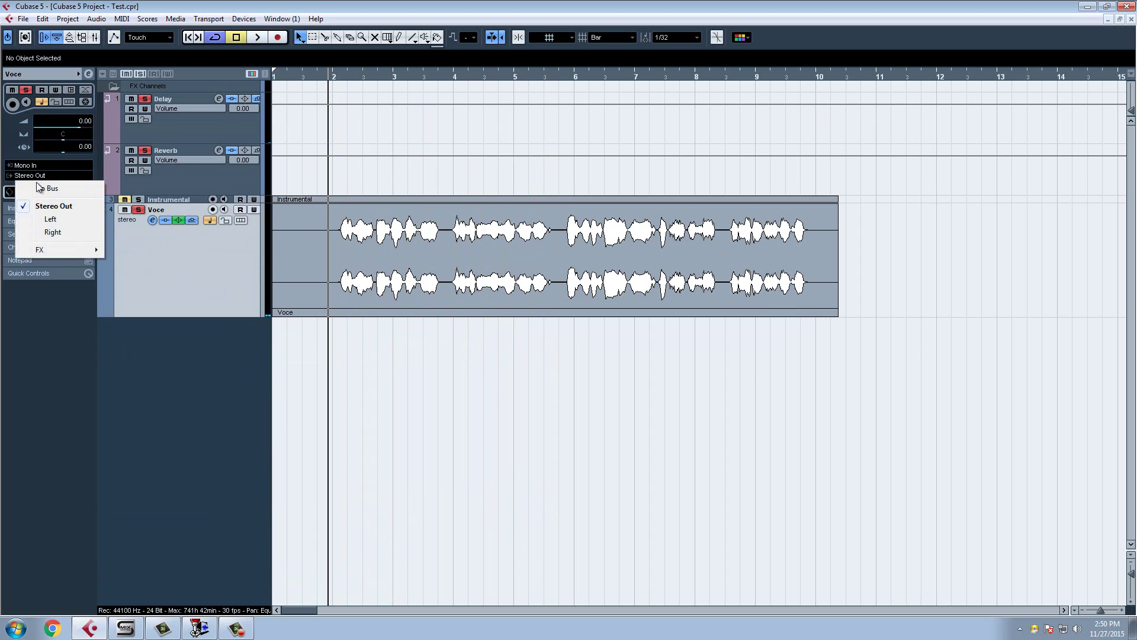
{"action": "left_click", "coordinate": [35, 188]}
{"action": "key", "text": "space"}
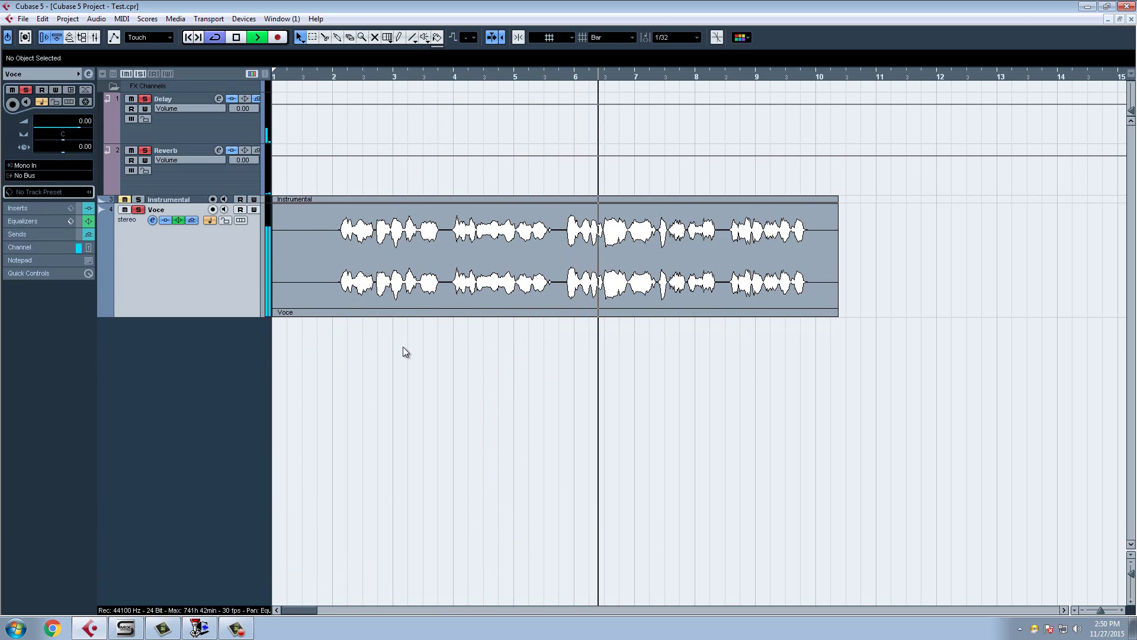
{"action": "key", "text": "space"}
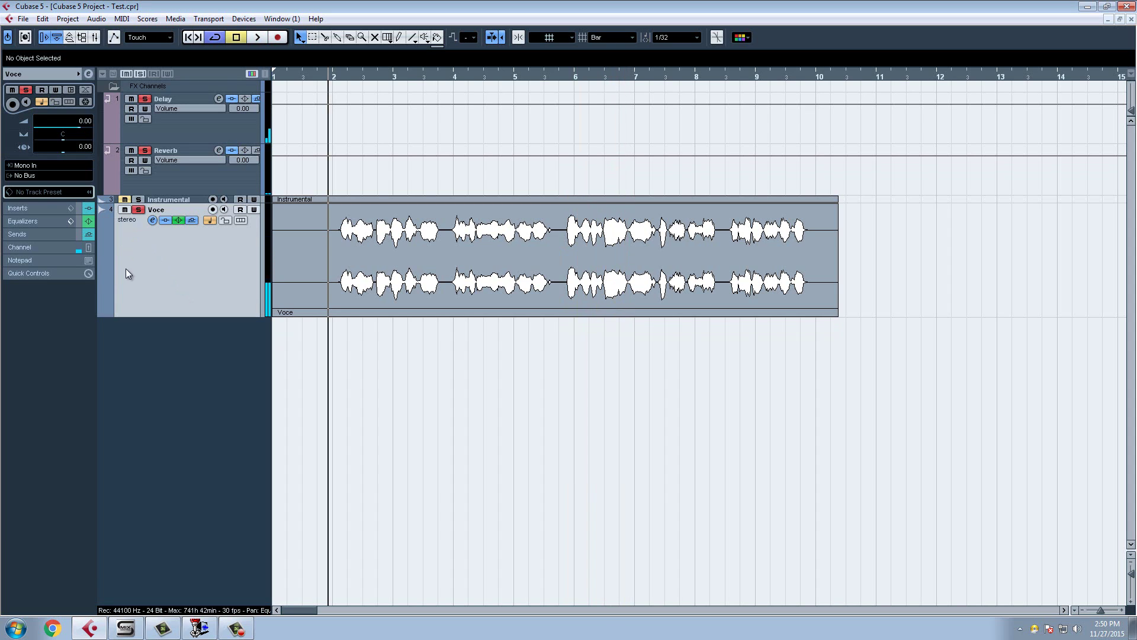
- Route the Voce track's output back to Stereo Out and audition the dry vocal together with its delay
{"action": "left_click", "coordinate": [47, 175]}
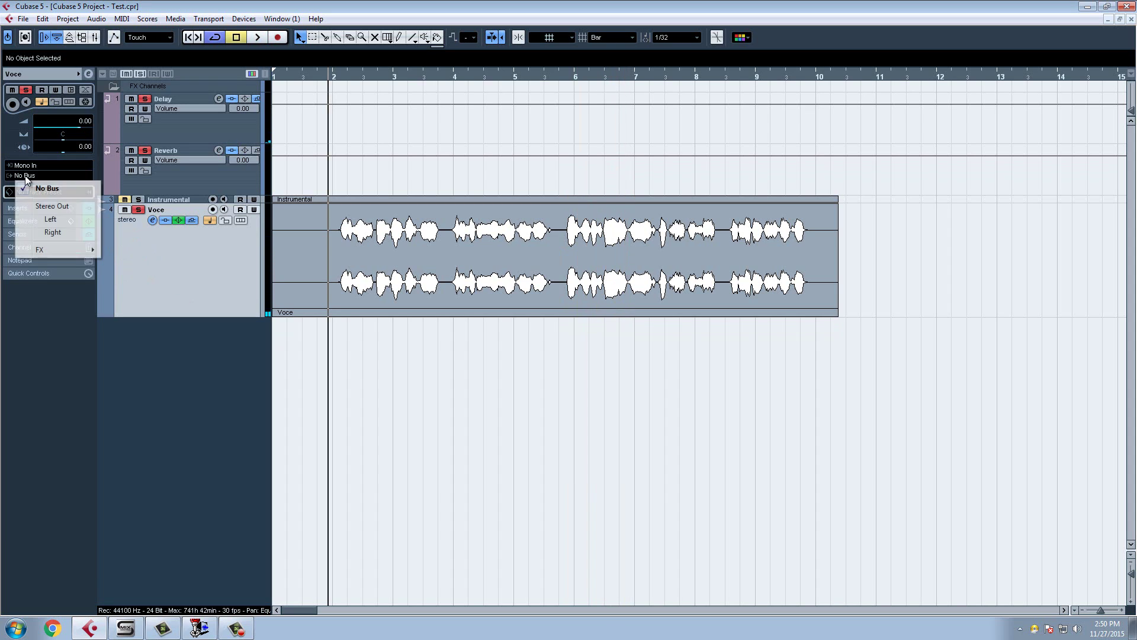
{"action": "left_click", "coordinate": [52, 206]}
{"action": "key", "text": "space"}
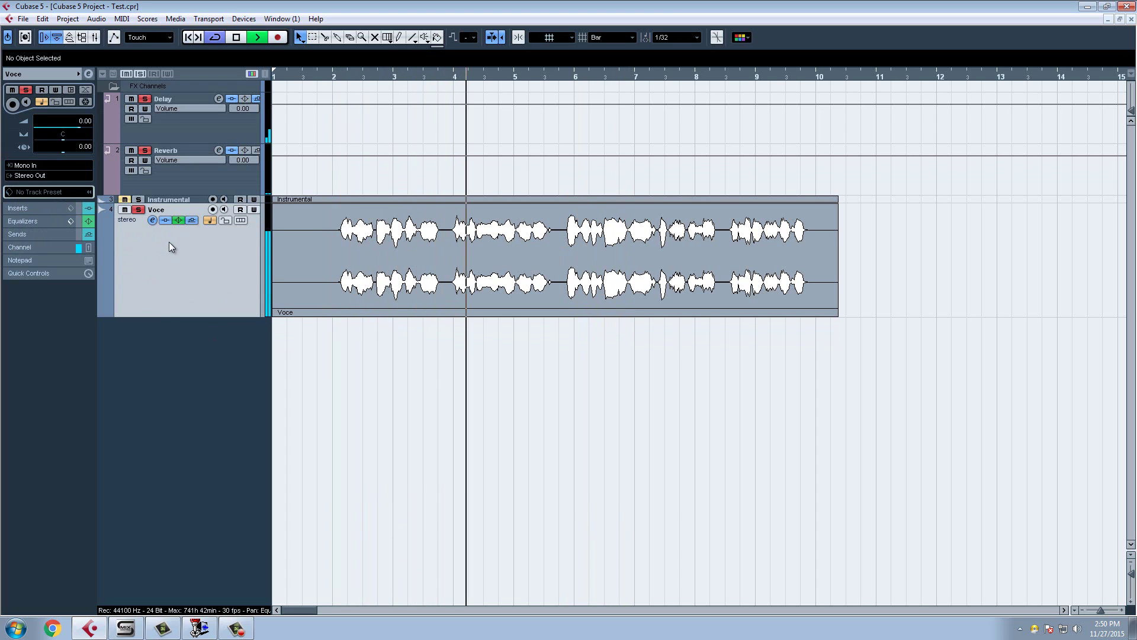
{"action": "key", "text": "space"}
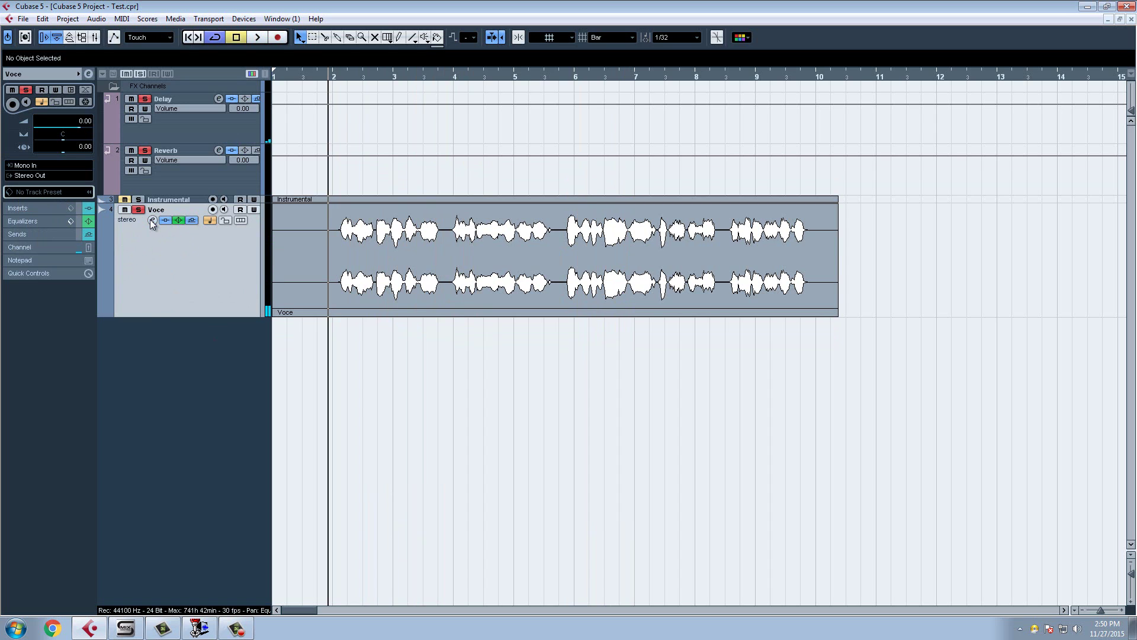
- Route the Voce channel's second send to the Reverb FX channel at -20 and audition the vocal
{"action": "left_click", "coordinate": [152, 220]}
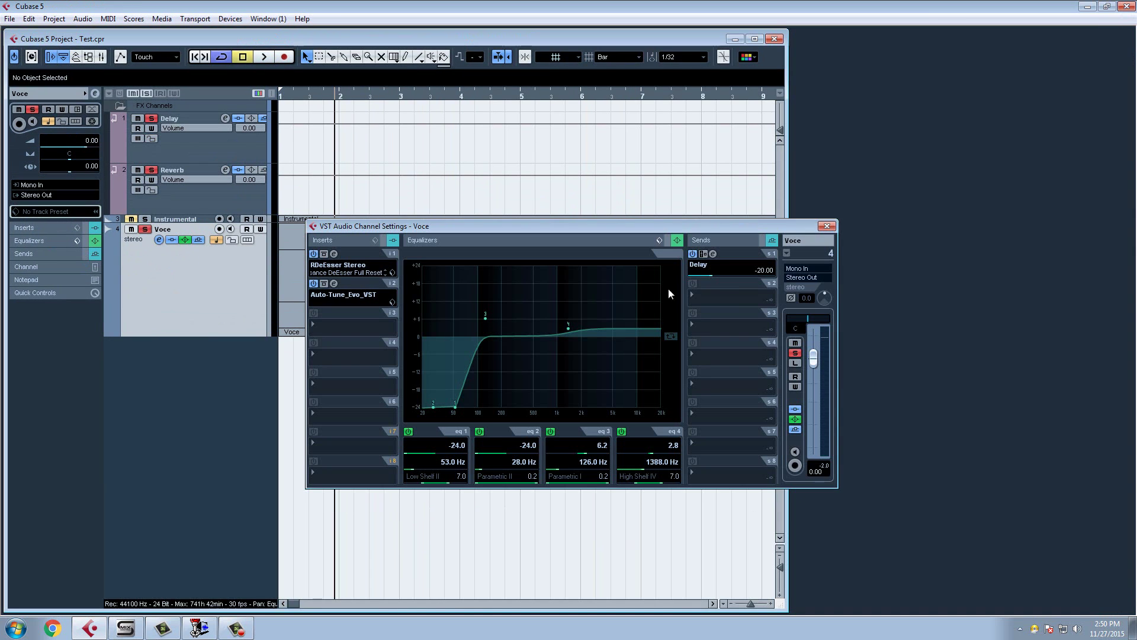
{"action": "left_click", "coordinate": [727, 295]}
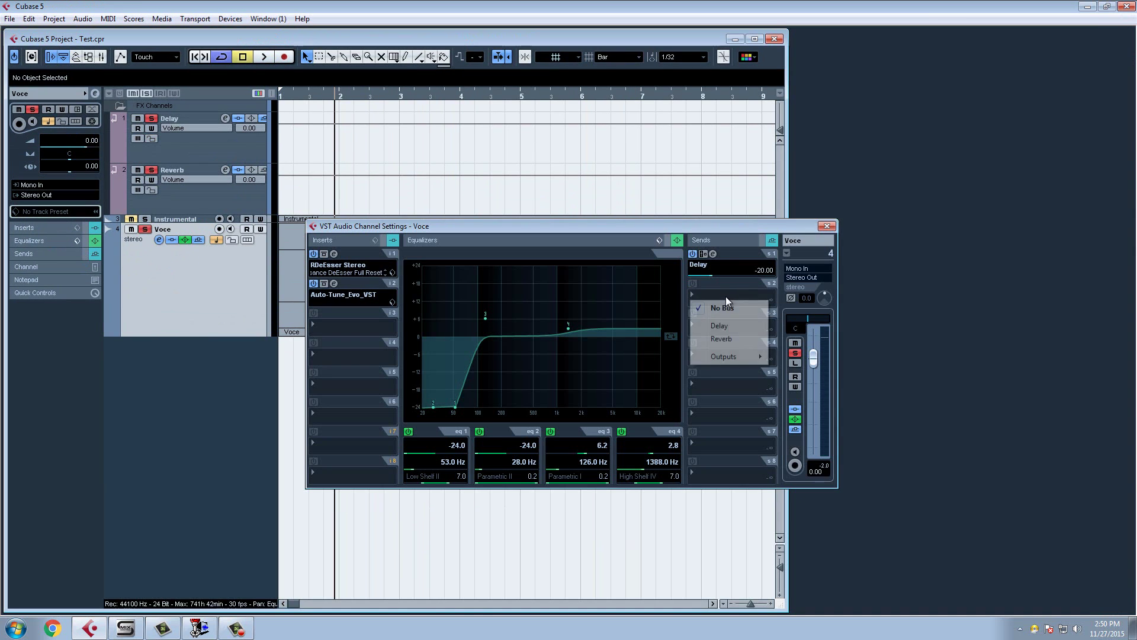
{"action": "left_click", "coordinate": [728, 339]}
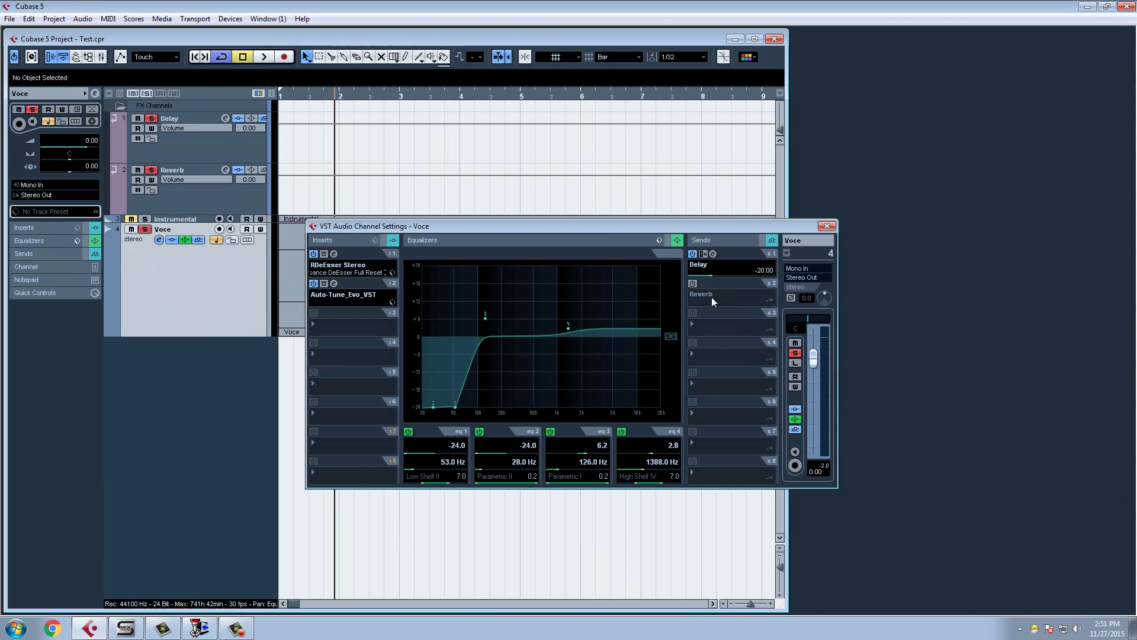
{"action": "left_click", "coordinate": [770, 299]}
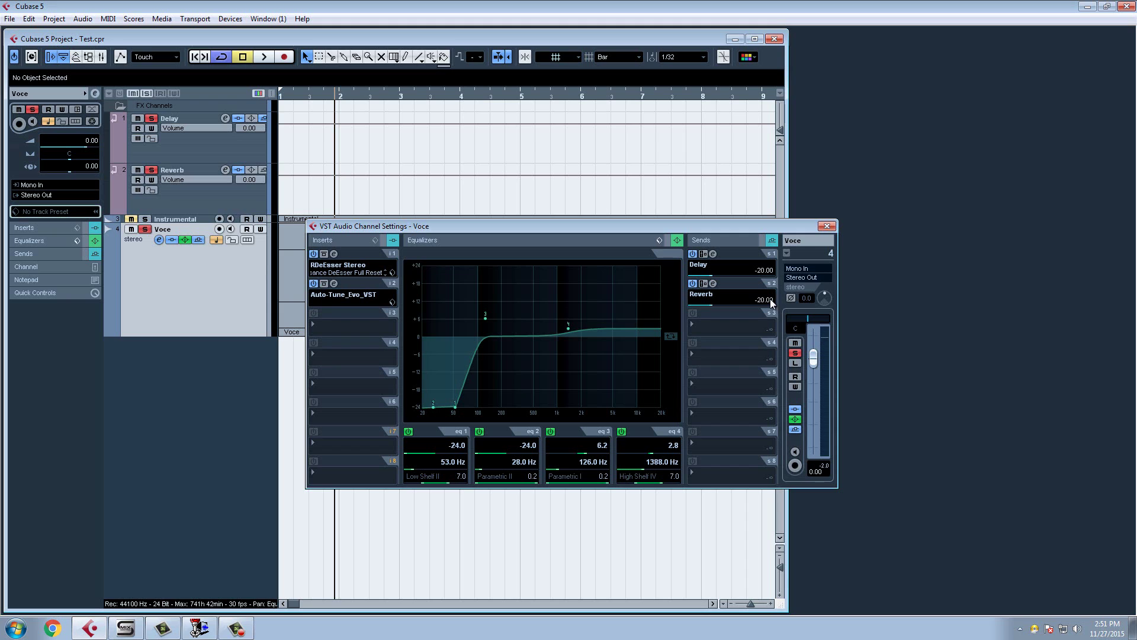
{"action": "key", "text": "space"}
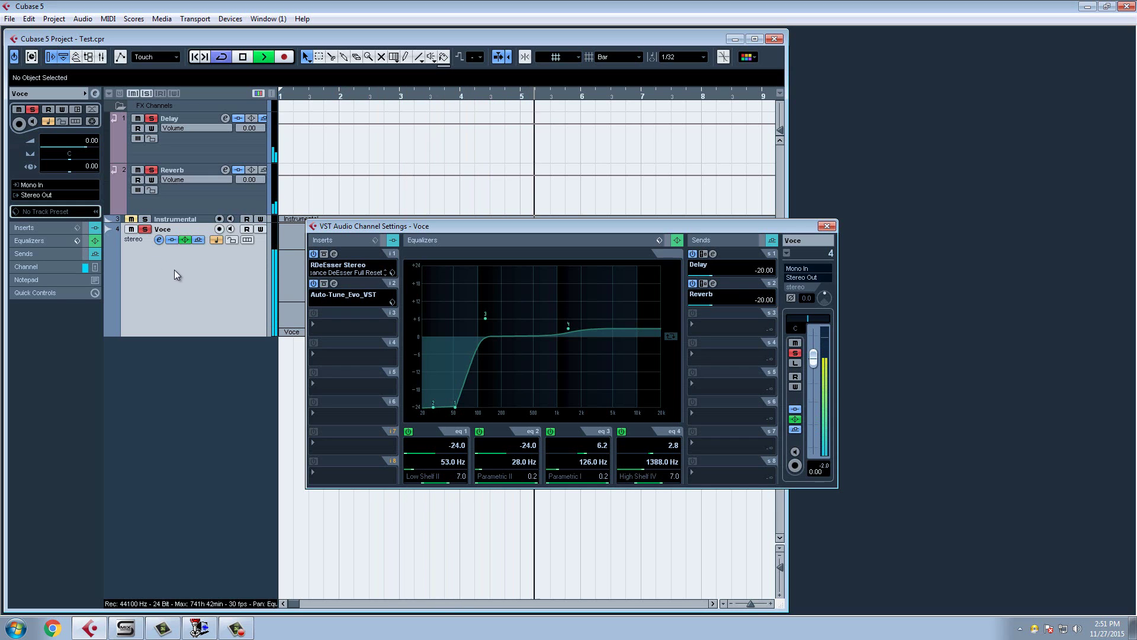
{"action": "key", "text": "space"}
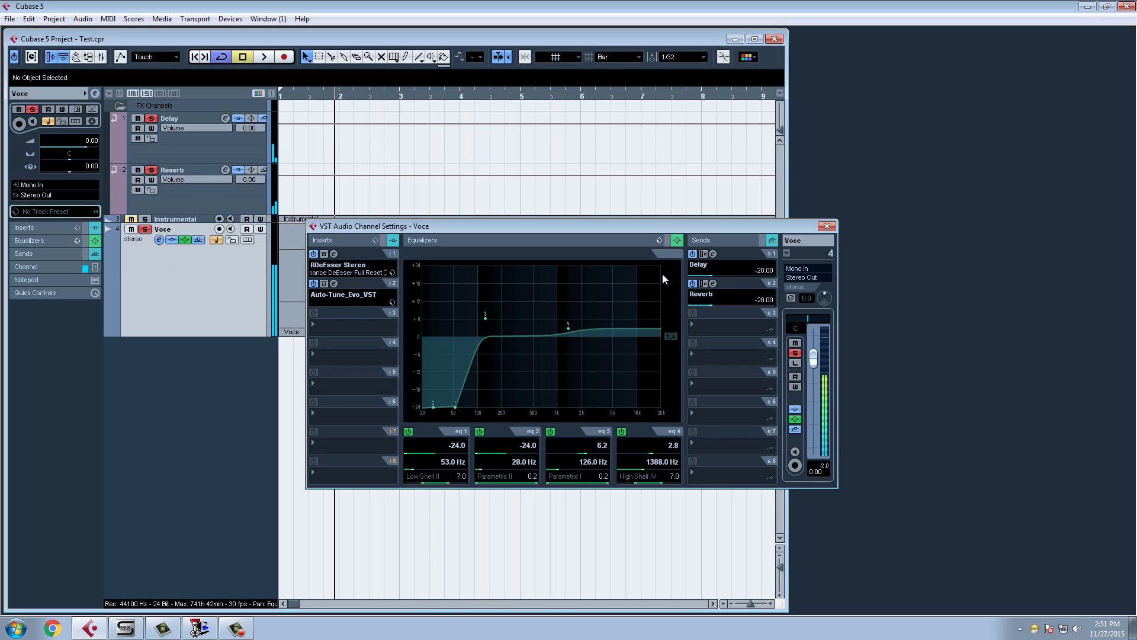
- Audition Voce with its Delay send switched off, and set its output to No Bus to hear only the reverb
{"action": "key", "text": "space"}
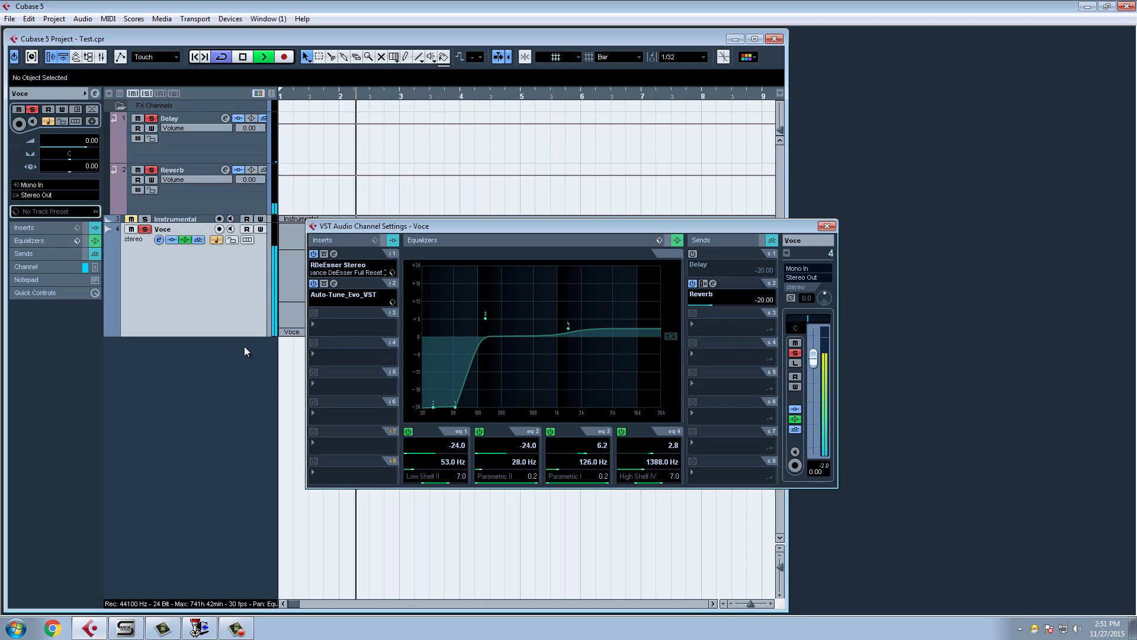
{"action": "key", "text": "space"}
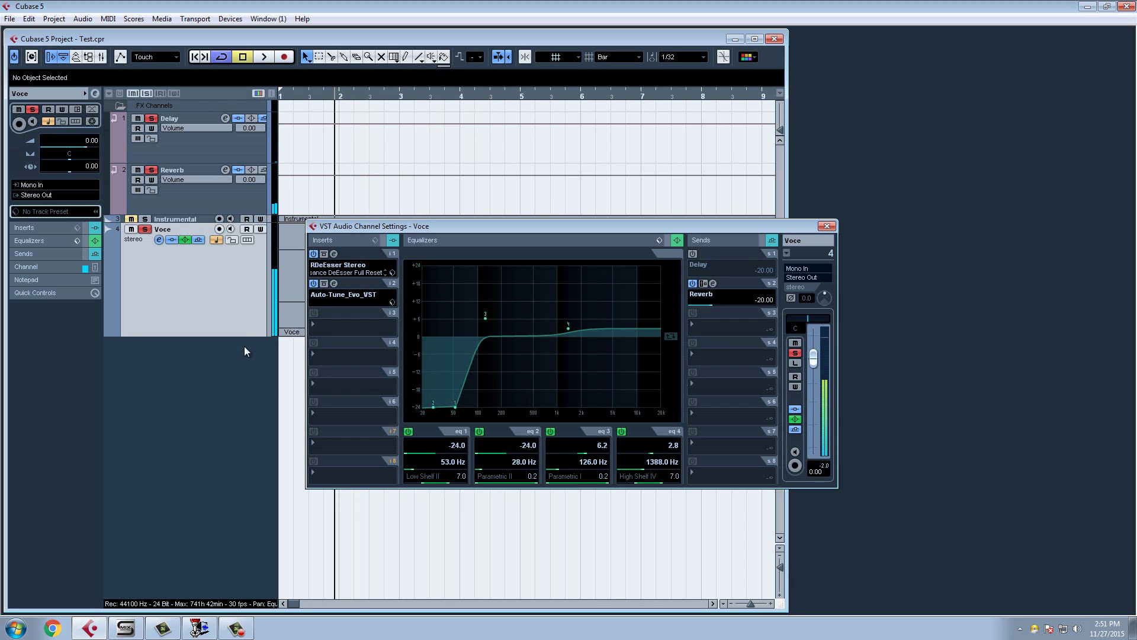
{"action": "left_click", "coordinate": [40, 194]}
{"action": "left_click", "coordinate": [40, 204]}
{"action": "key", "text": "space"}
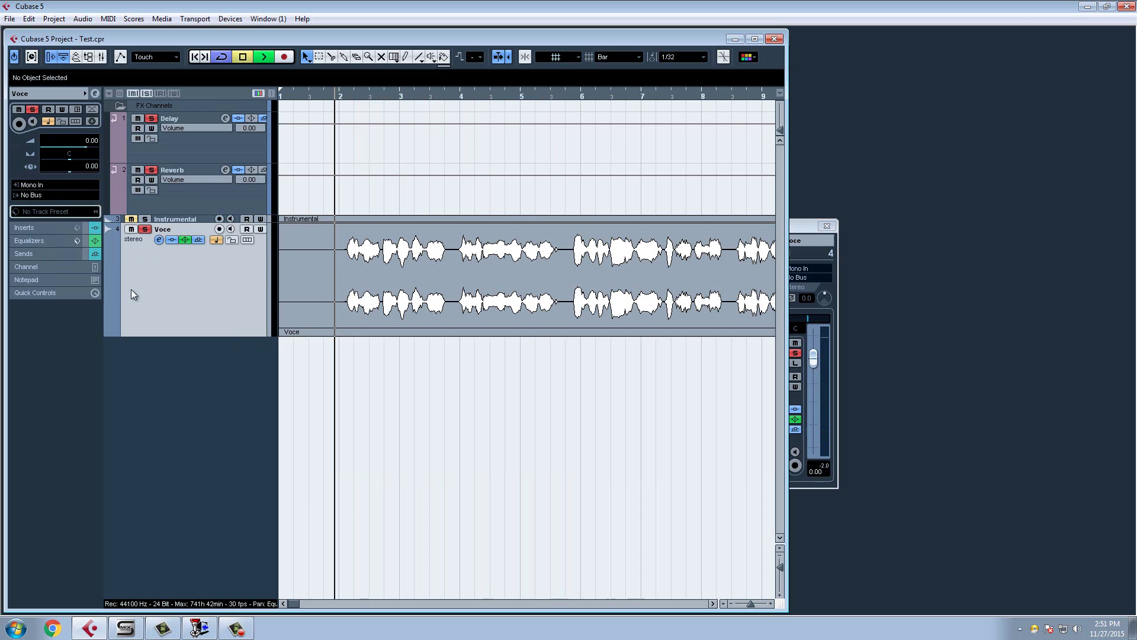
- Set the Voce channel's Reverb send level to -24 during playback
{"action": "left_click", "coordinate": [159, 239]}
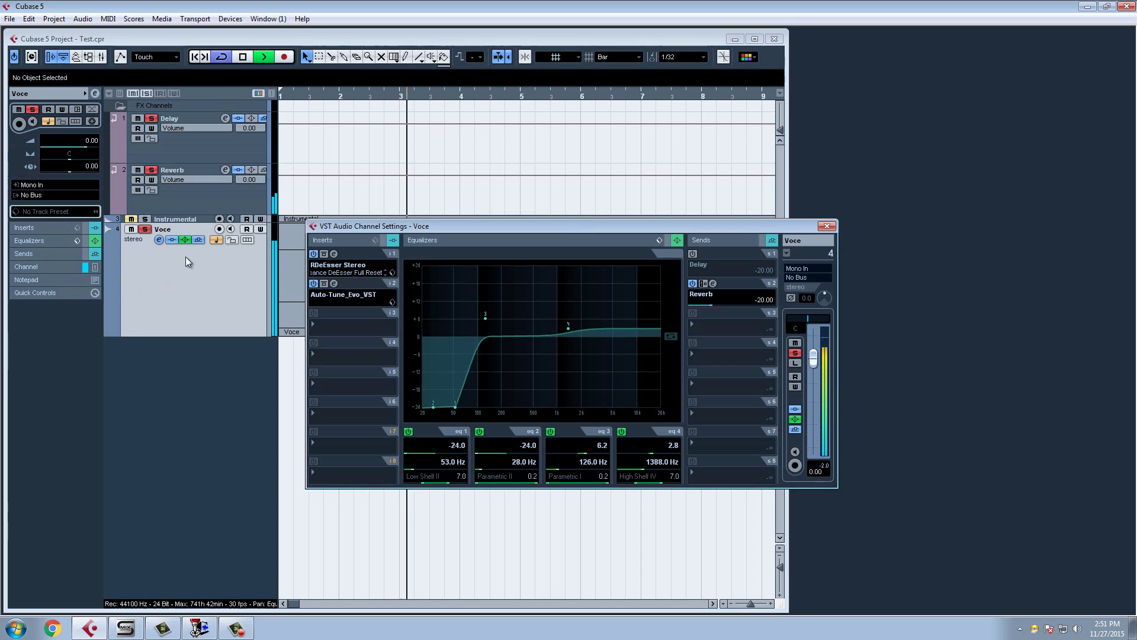
{"action": "double_click", "coordinate": [763, 300]}
{"action": "type", "text": "-24"}
{"action": "key", "text": "Return"}
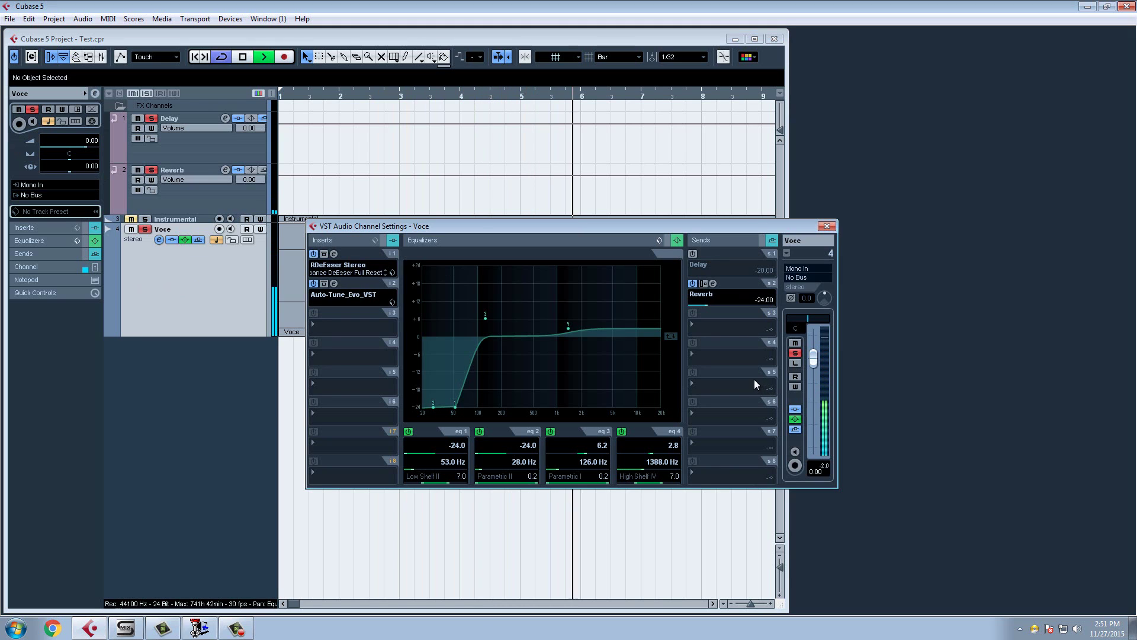
{"action": "key", "text": "space"}
- Return the Voce output to Stereo Out and switch its Delay send back on while auditioning the vocal with both effects
{"action": "left_click", "coordinate": [42, 194]}
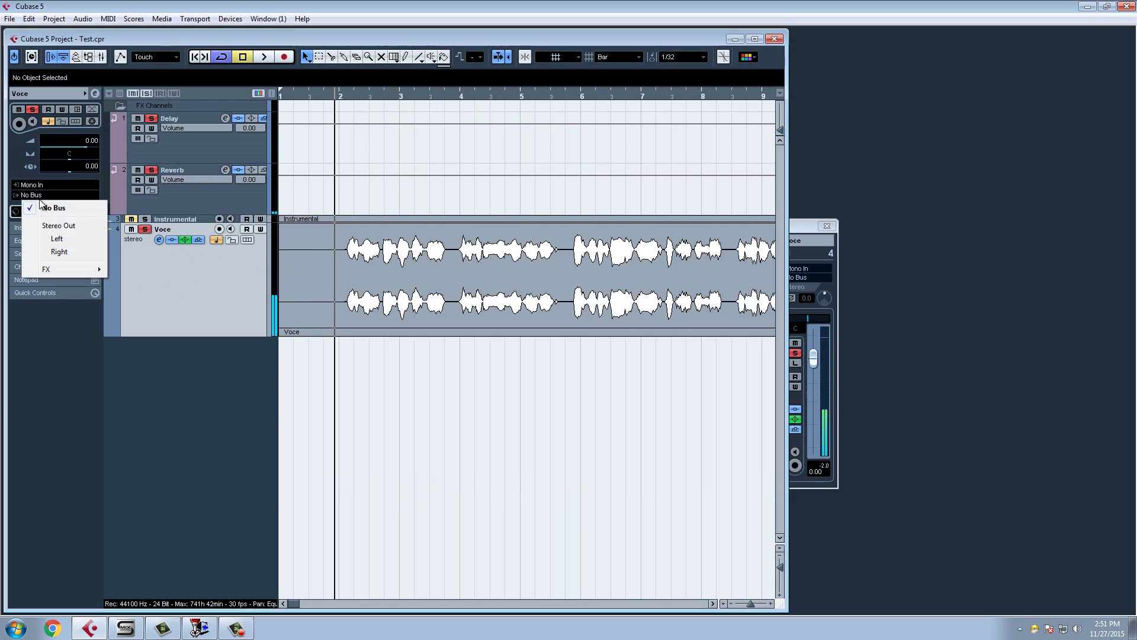
{"action": "left_click", "coordinate": [55, 227]}
{"action": "key", "text": "space"}
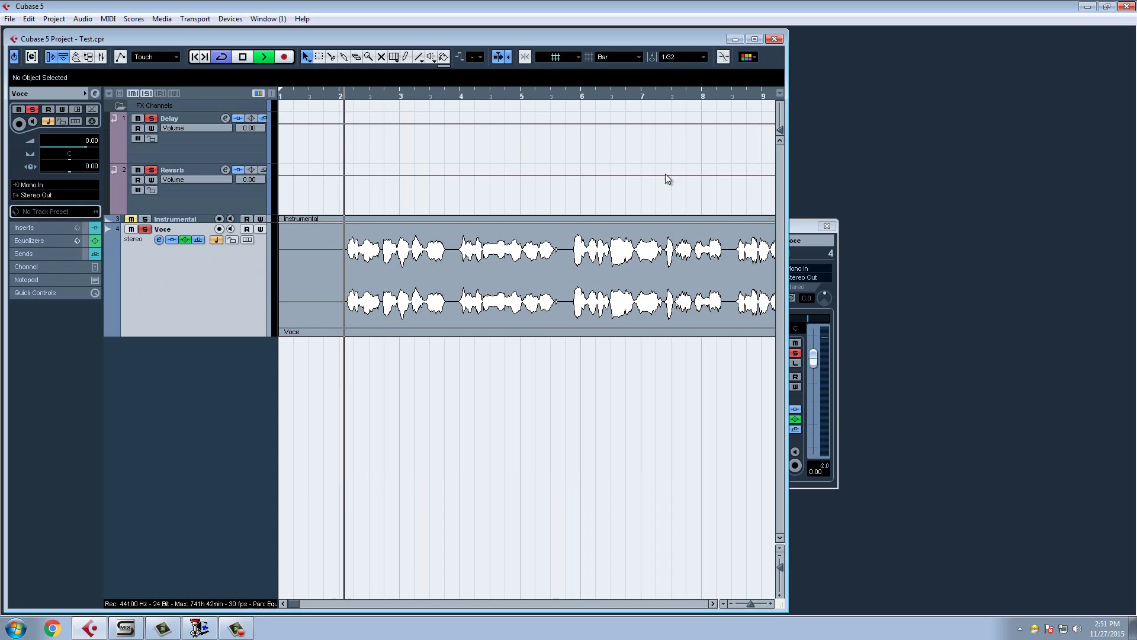
{"action": "left_click", "coordinate": [754, 39]}
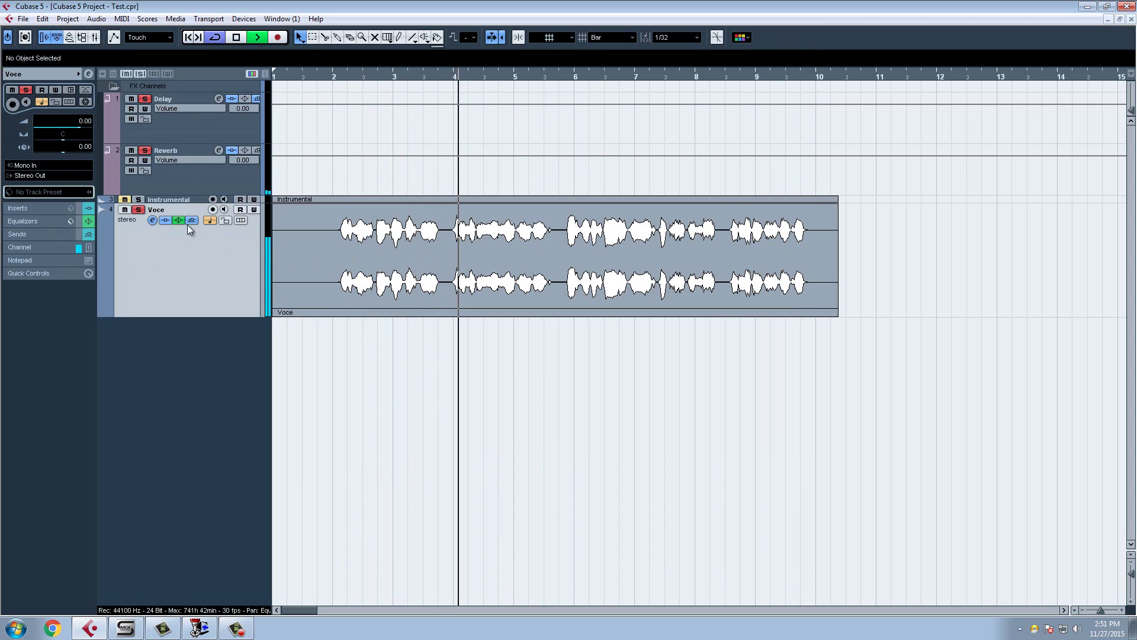
{"action": "left_click", "coordinate": [152, 220]}
{"action": "left_click", "coordinate": [692, 254]}
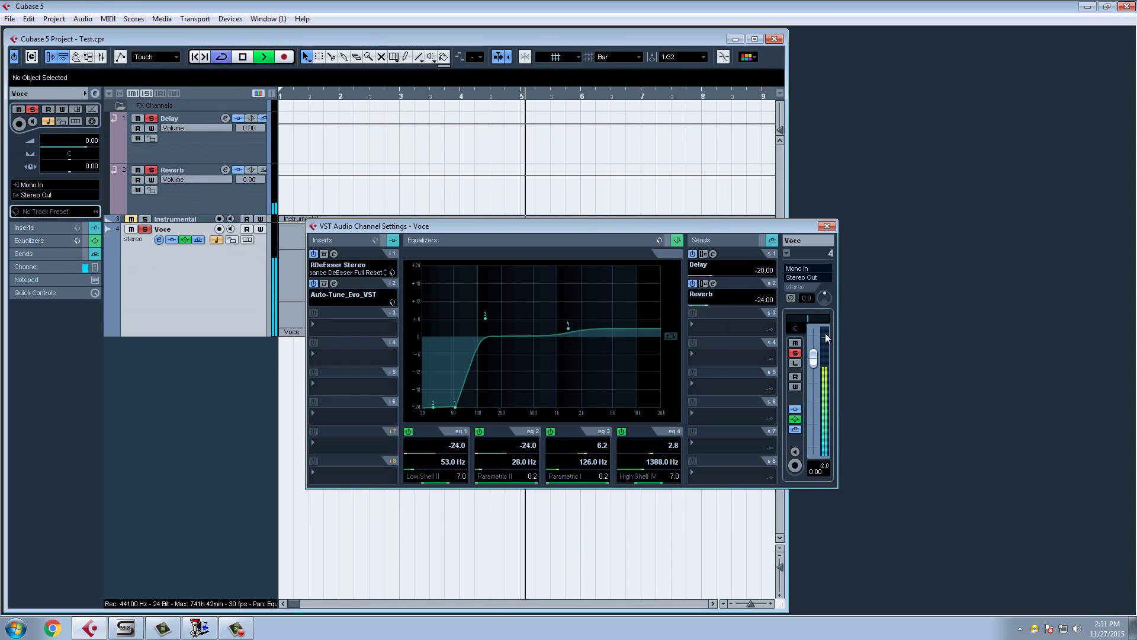
{"action": "left_click", "coordinate": [826, 226]}
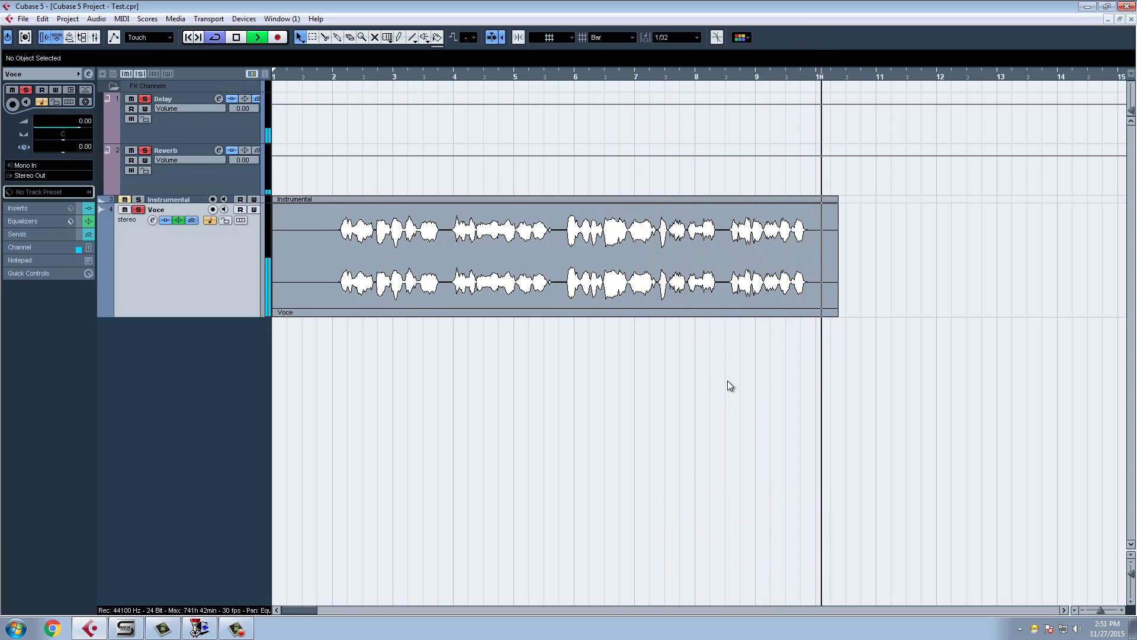
- Unsolo the Voce track and play the vocal with the instrumental from the start of the project
{"action": "key", "text": "space"}
{"action": "key", "text": "Home"}
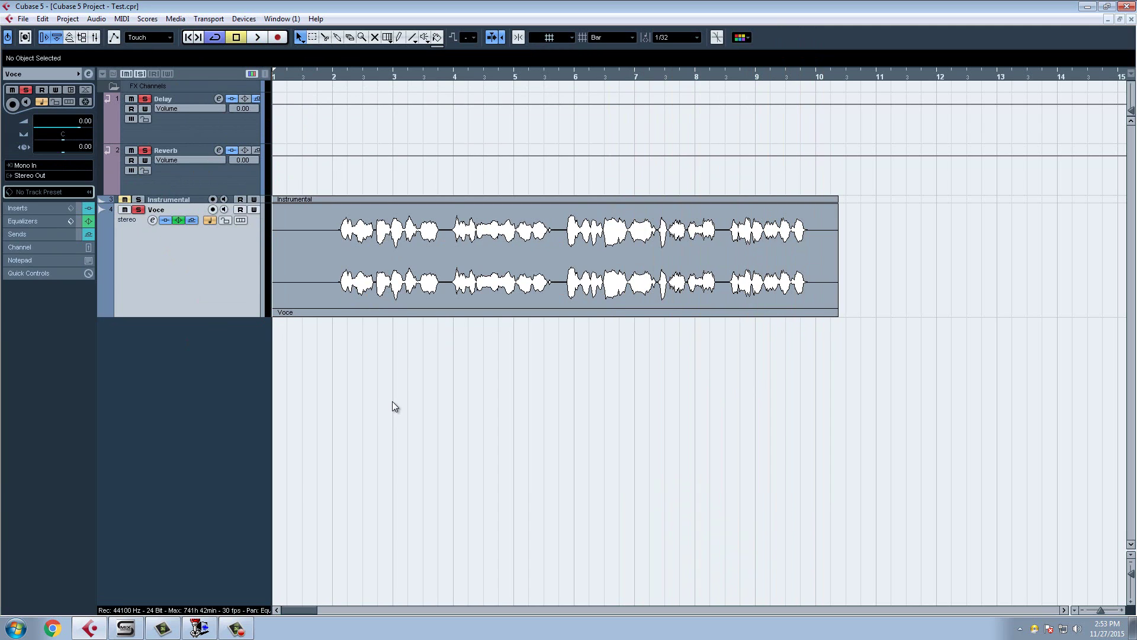
{"action": "key", "text": "space"}
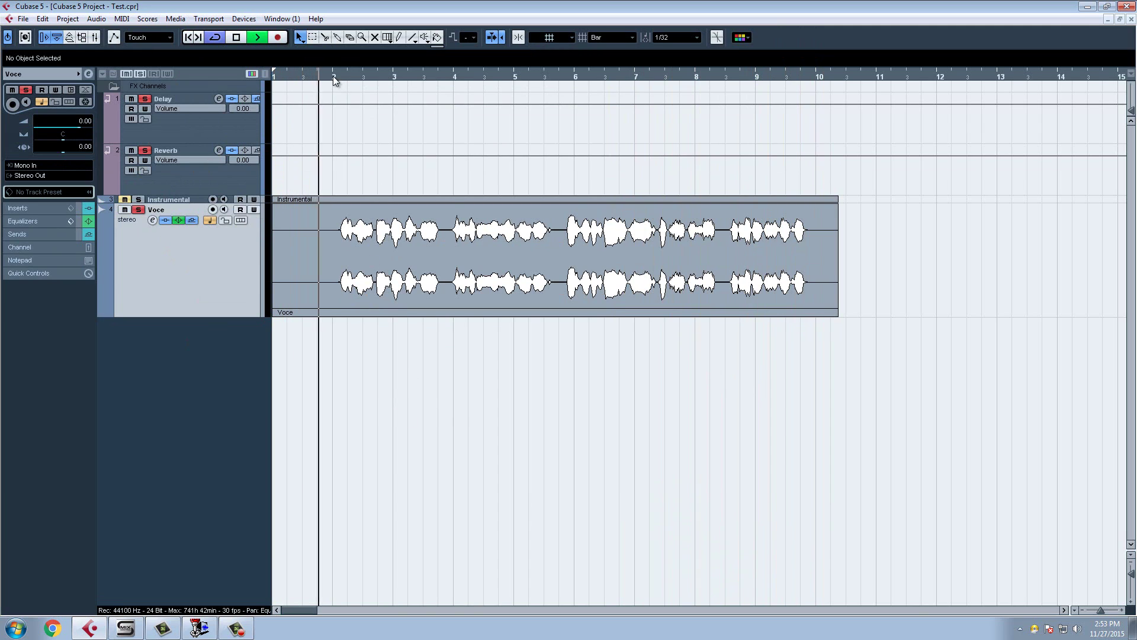
{"action": "left_click", "coordinate": [332, 76]}
{"action": "key", "text": "space"}
{"action": "left_click", "coordinate": [319, 75]}
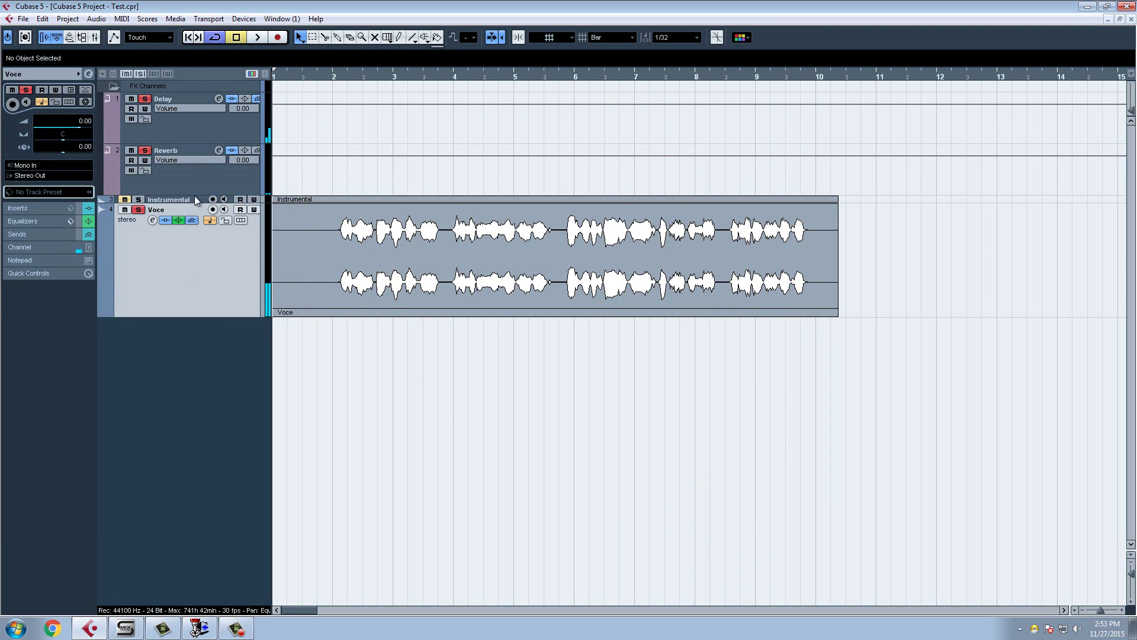
{"action": "key", "text": "space"}
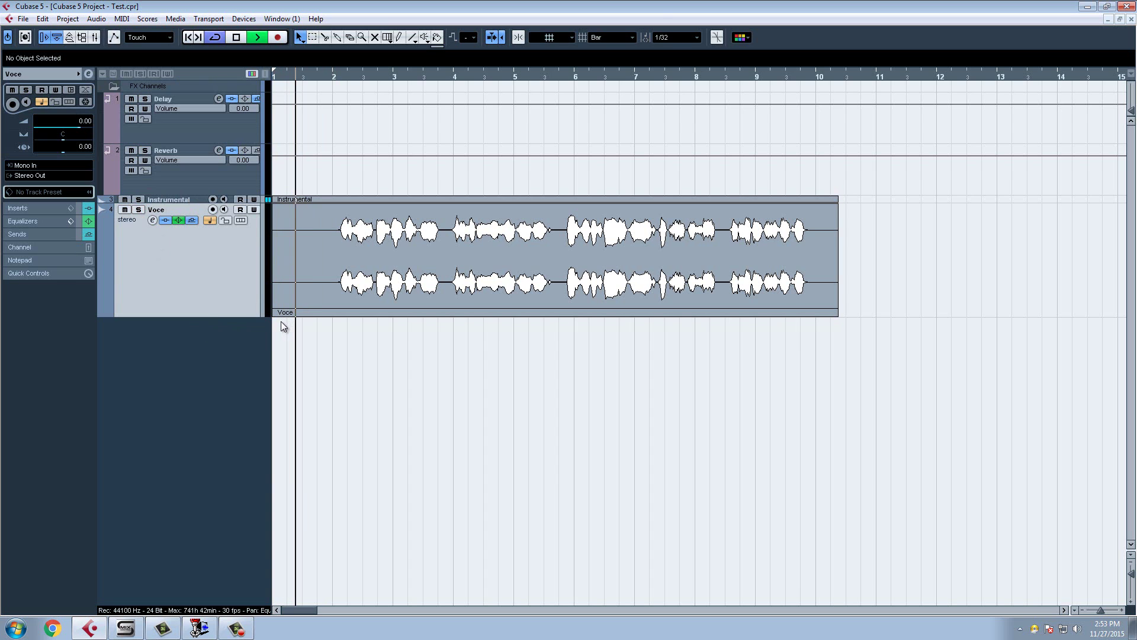
- Adjust the vertical zoom until the Delay, Reverb, Instrumental and Voce tracks all fit at a readable height, then stop playback
{"action": "left_click", "coordinate": [1130, 599]}
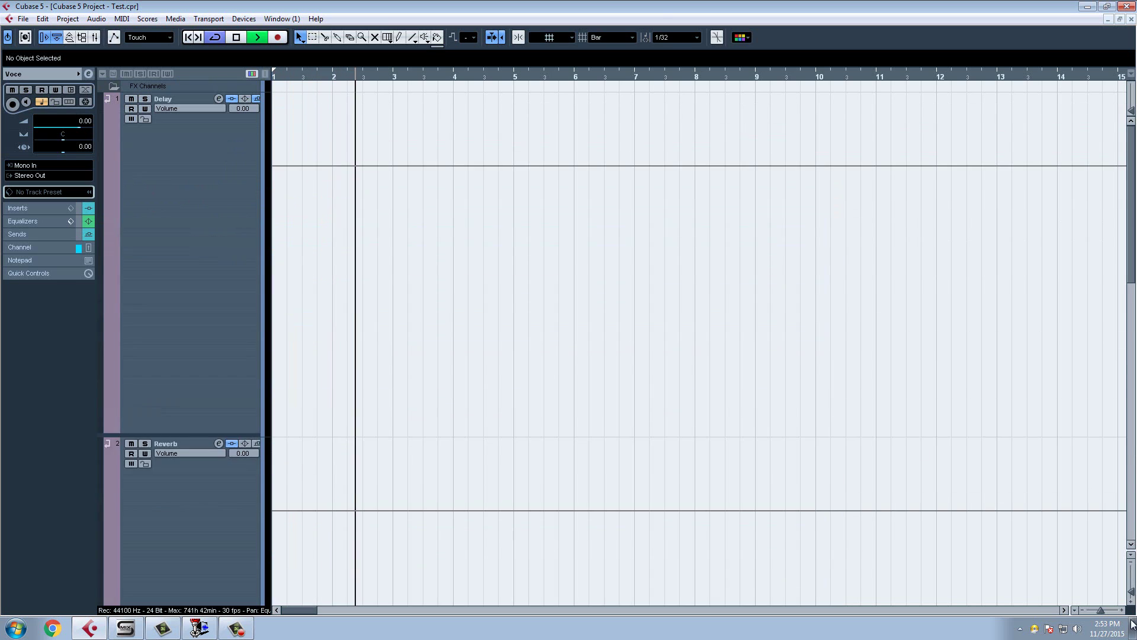
{"action": "left_click", "coordinate": [1131, 604]}
{"action": "left_click", "coordinate": [1131, 604]}
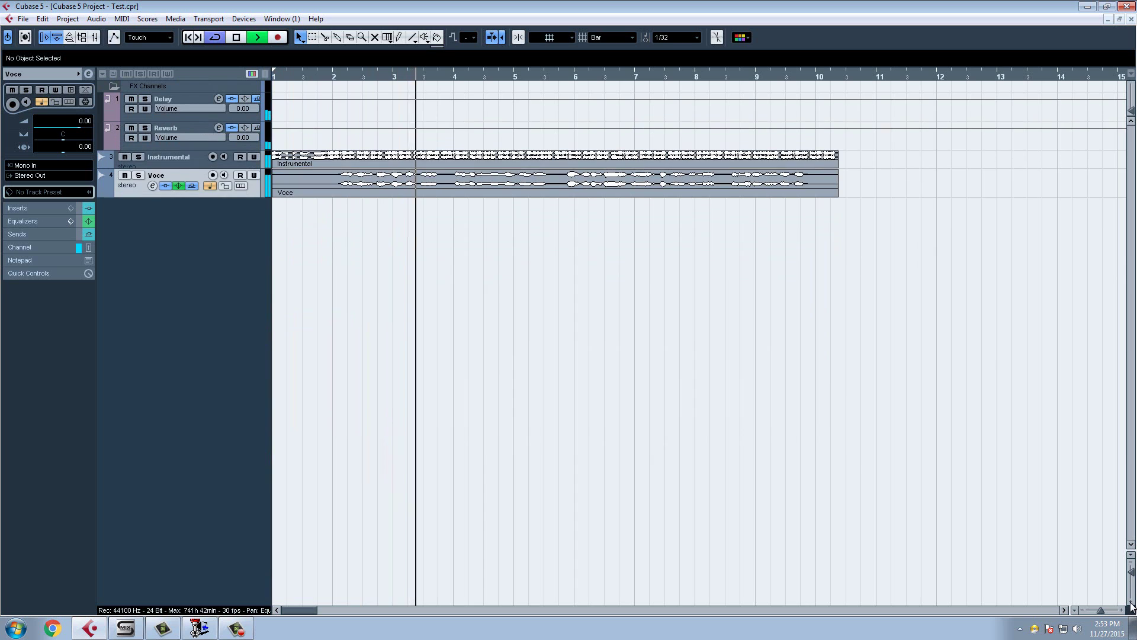
{"action": "left_click", "coordinate": [1130, 604]}
{"action": "left_click", "coordinate": [1130, 604]}
{"action": "left_click", "coordinate": [1130, 605]}
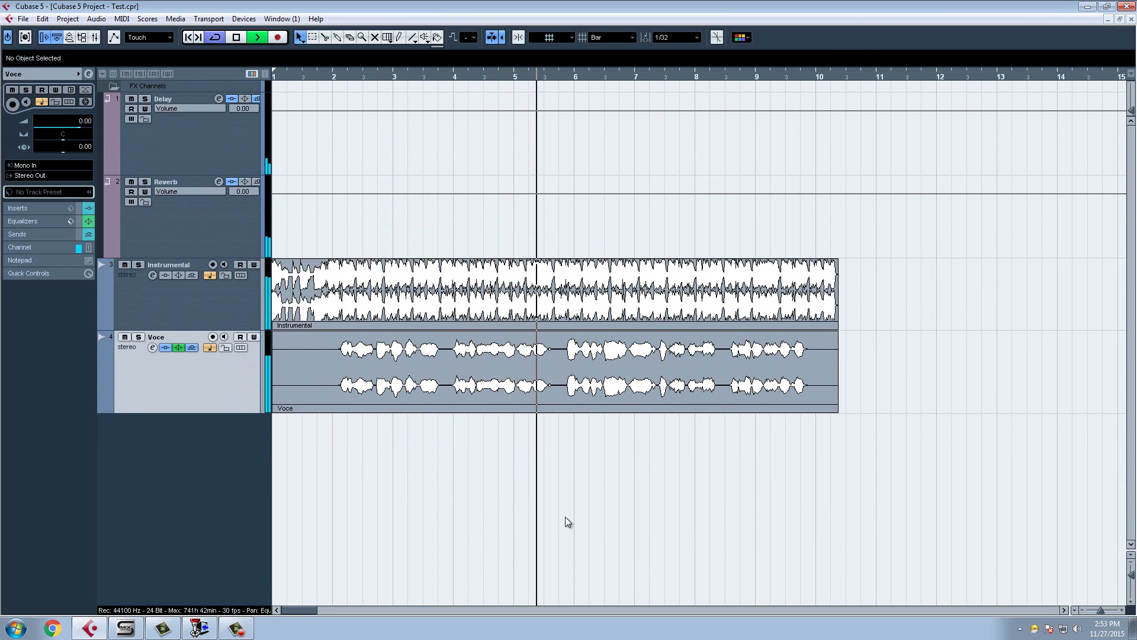
{"action": "key", "text": "space"}
- Set the Voce channel's Delay send level to -16 and audition the full mix in the maximized project window
{"action": "left_click", "coordinate": [152, 347]}
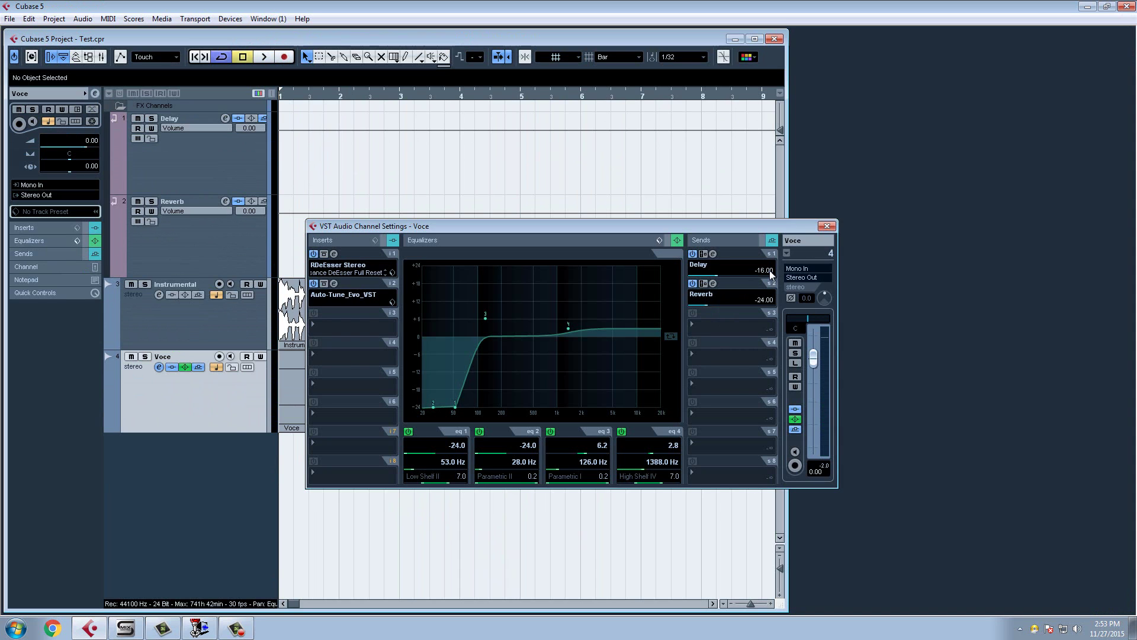
{"action": "left_click", "coordinate": [826, 227]}
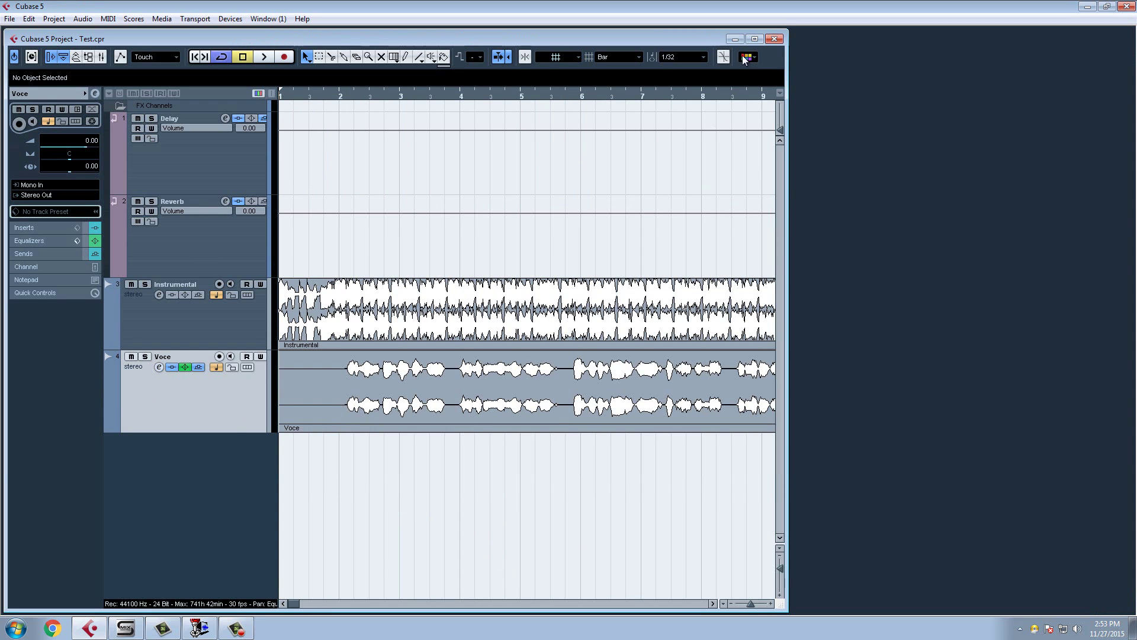
{"action": "double_click", "coordinate": [788, 189]}
{"action": "key", "text": "space"}
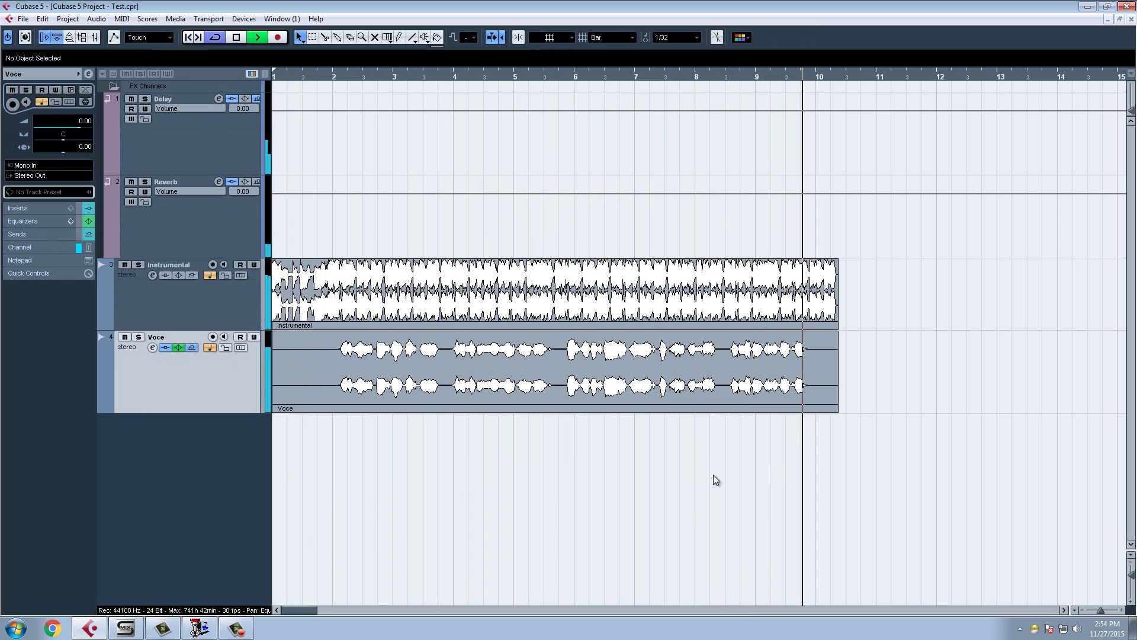
{"action": "key", "text": "space"}
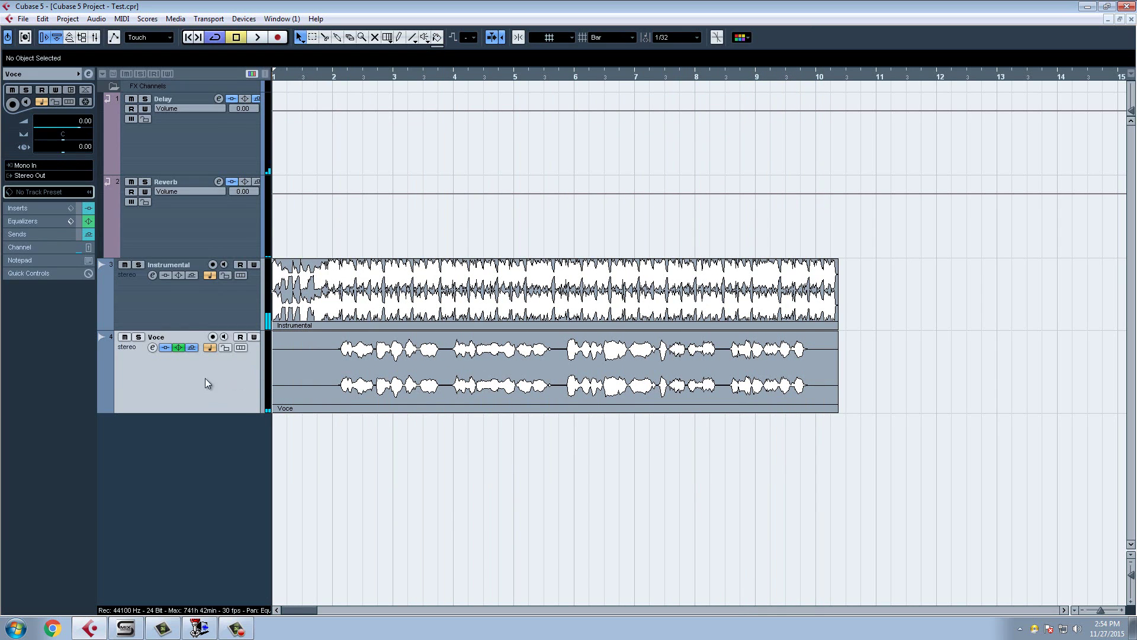
- Solo the Voce track and set its Reverb send level to -22 while auditioning it
{"action": "left_click", "coordinate": [151, 348]}
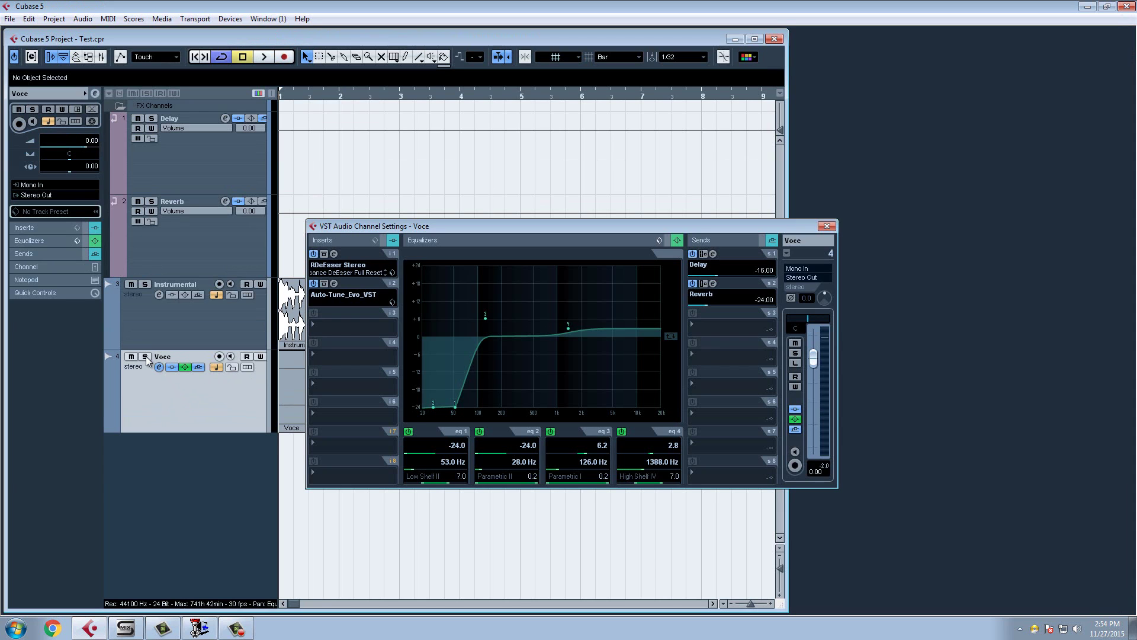
{"action": "left_click", "coordinate": [147, 357]}
{"action": "key", "text": "space"}
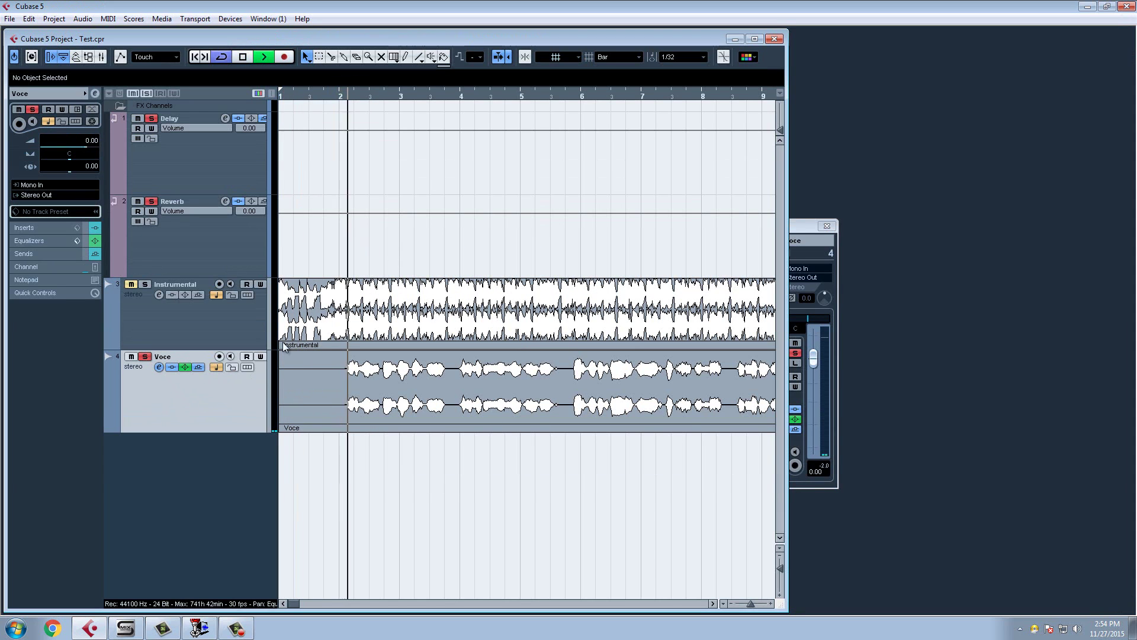
{"action": "key", "text": "space"}
{"action": "left_click", "coordinate": [160, 367]}
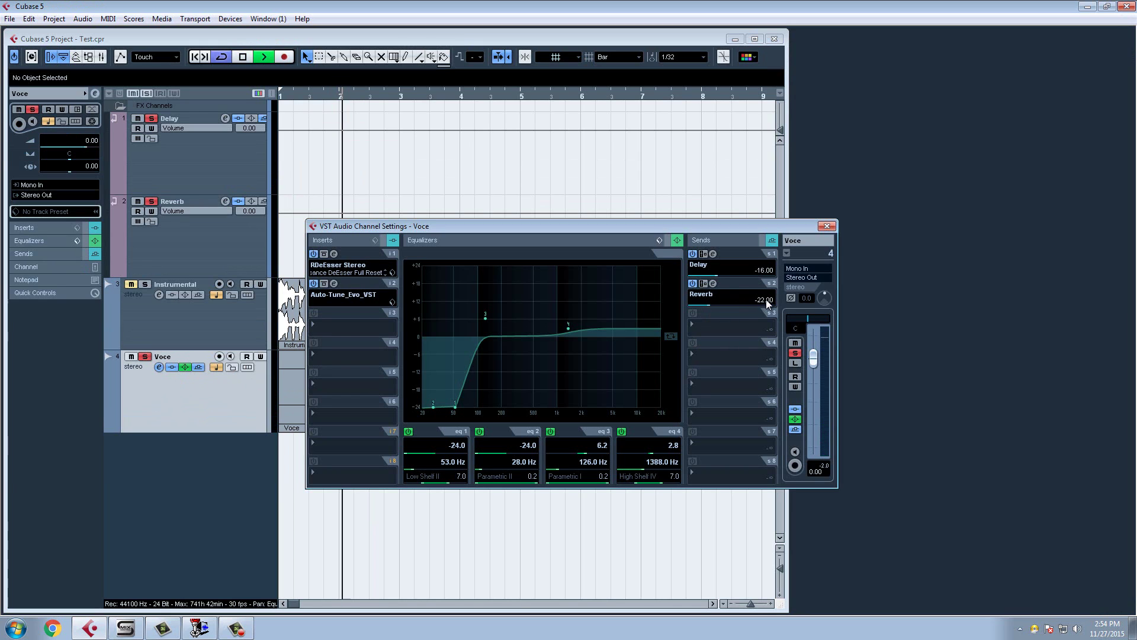
{"action": "key", "text": "space"}
- Close the Voce channel settings, unsolo the track and play the full mix in the maximized project window
{"action": "left_click", "coordinate": [827, 226]}
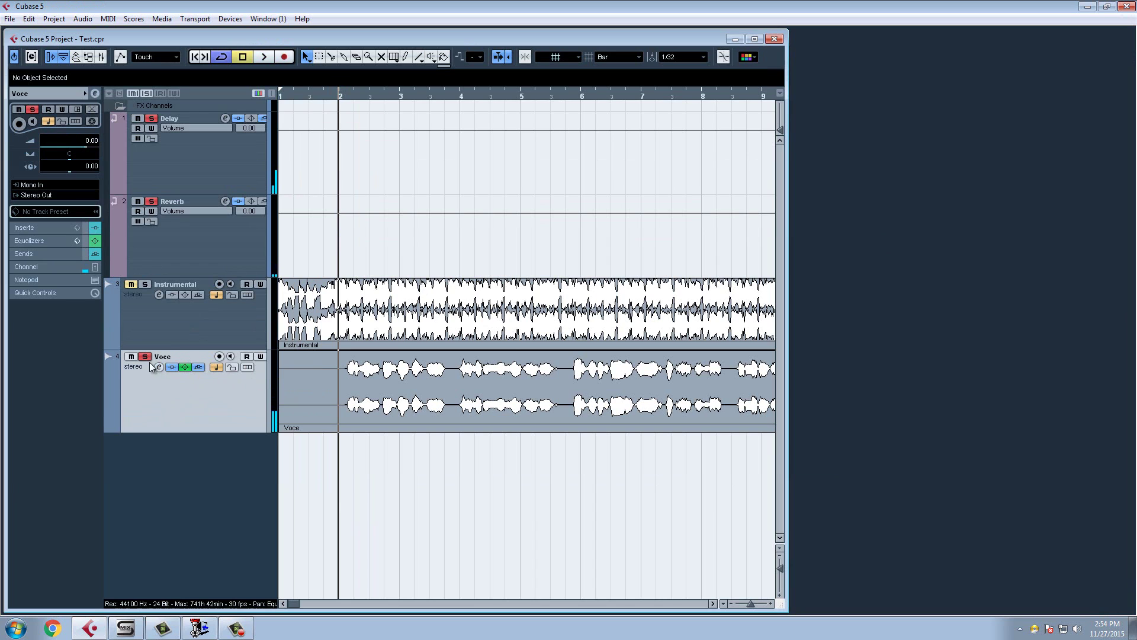
{"action": "key", "text": "space"}
{"action": "left_click", "coordinate": [755, 38]}
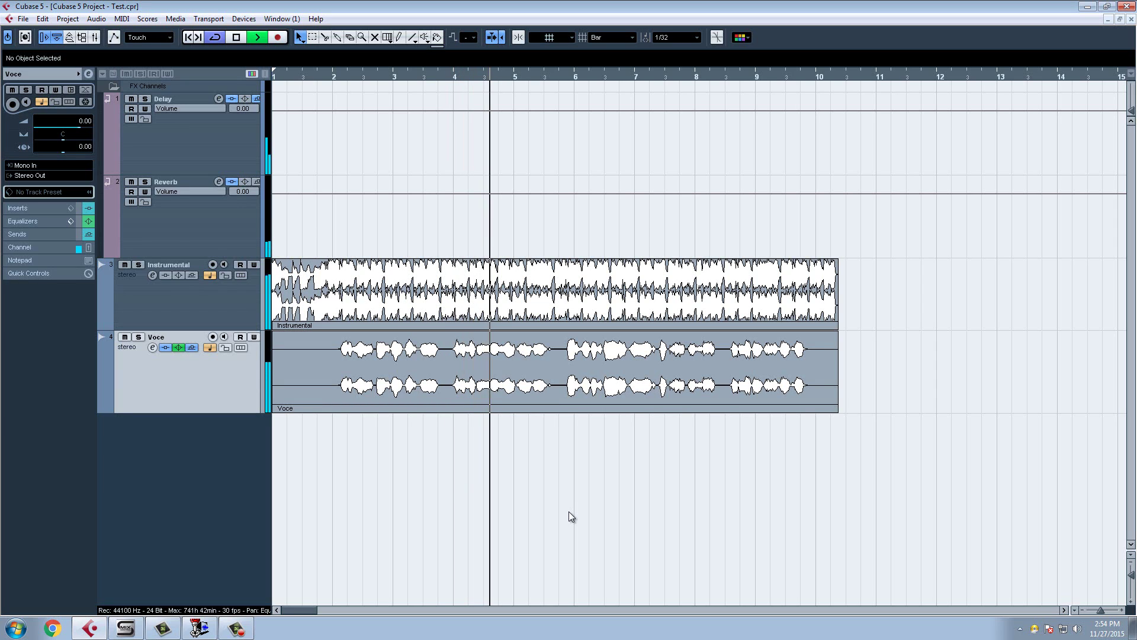
- Solo the stopped Voce track and load CLA-2A Stereo into its third insert with the Start Me Up preset and analog off
{"action": "key", "text": "space"}
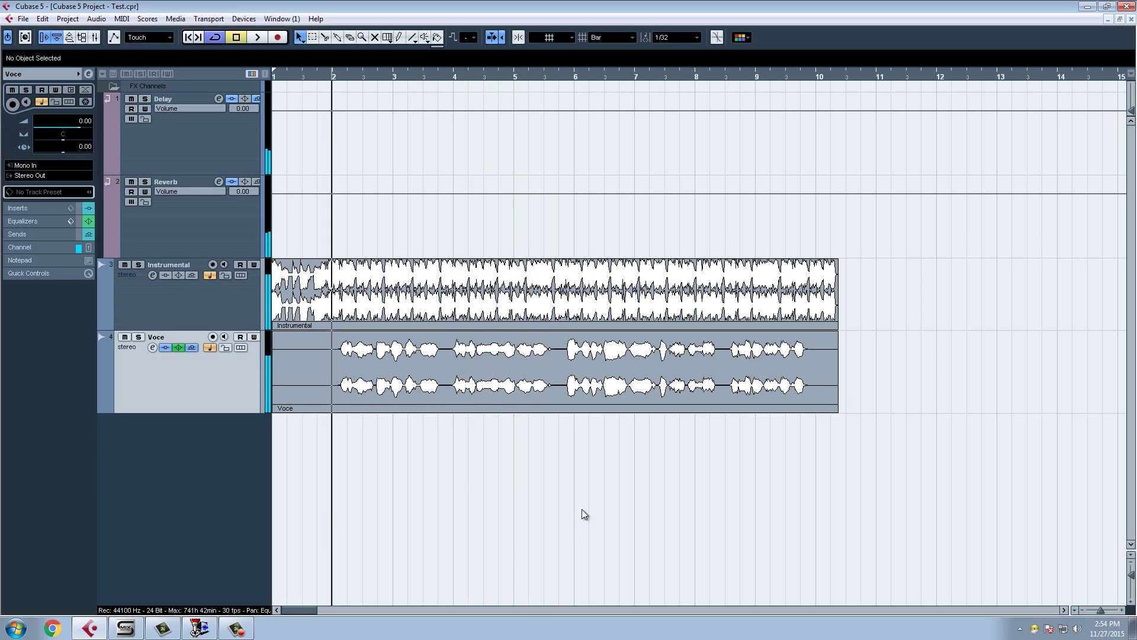
{"action": "left_click", "coordinate": [138, 336]}
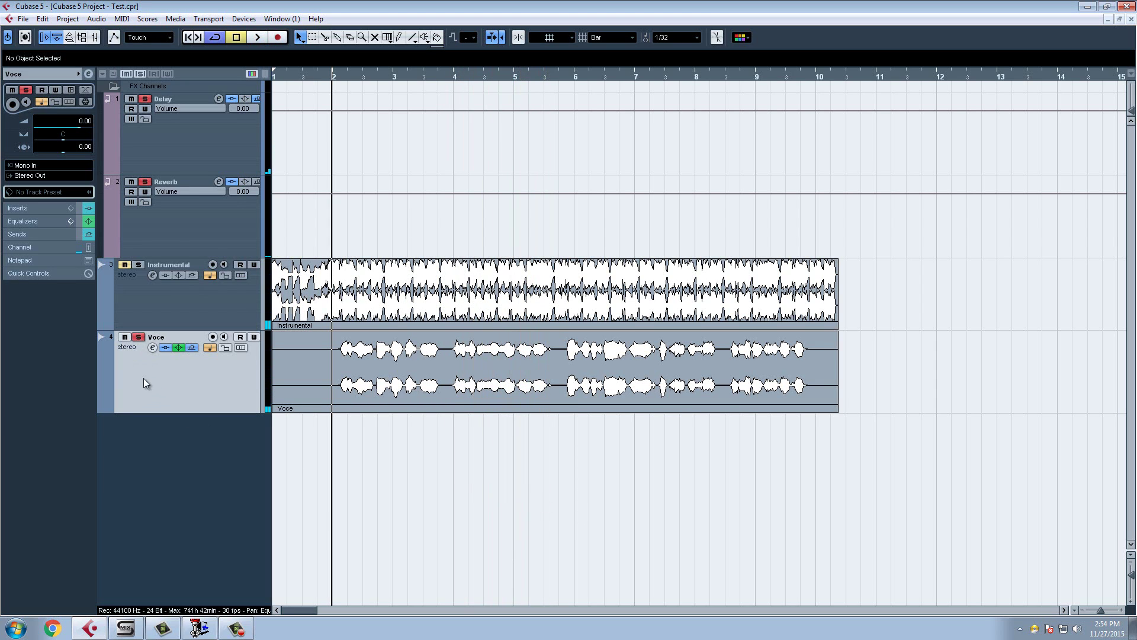
{"action": "left_click", "coordinate": [152, 348]}
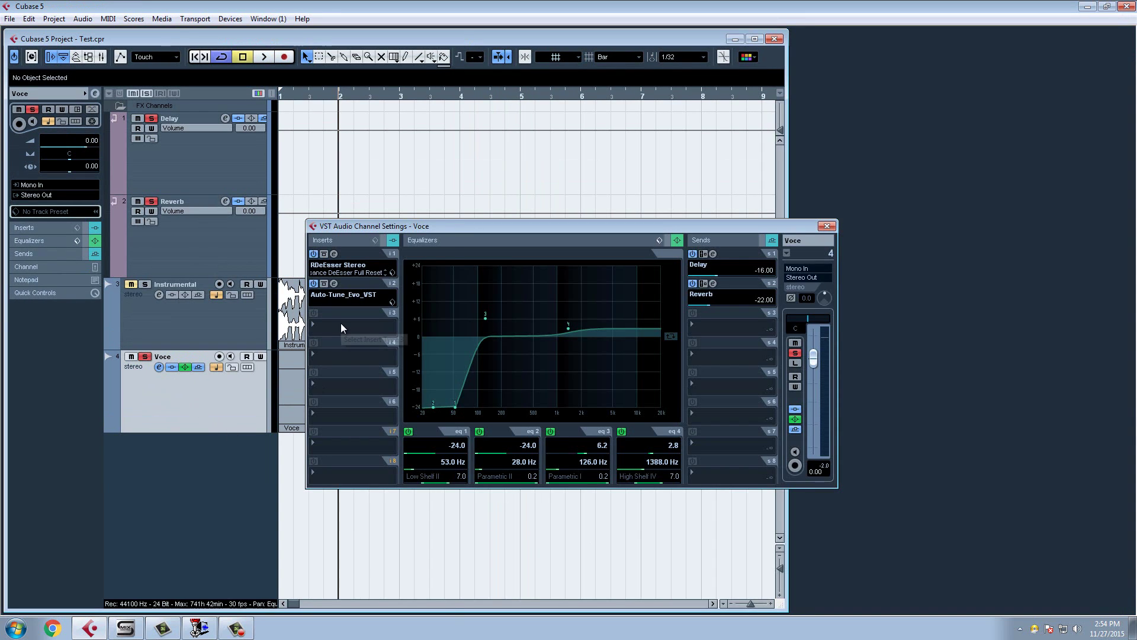
{"action": "left_click", "coordinate": [342, 328]}
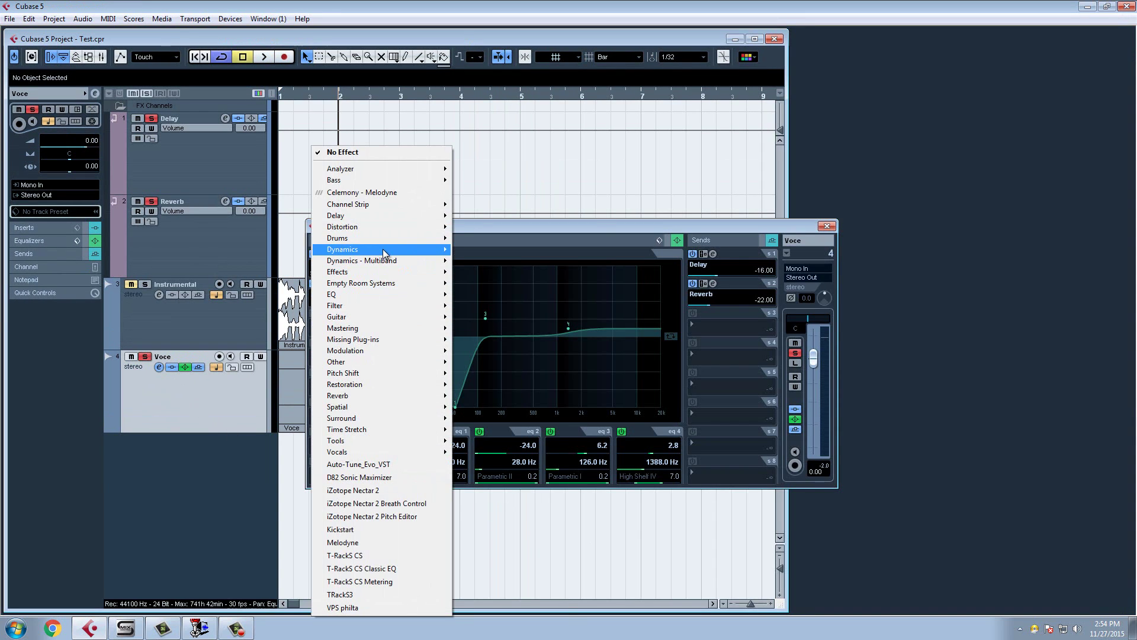
{"action": "mouse_move", "coordinate": [384, 253]}
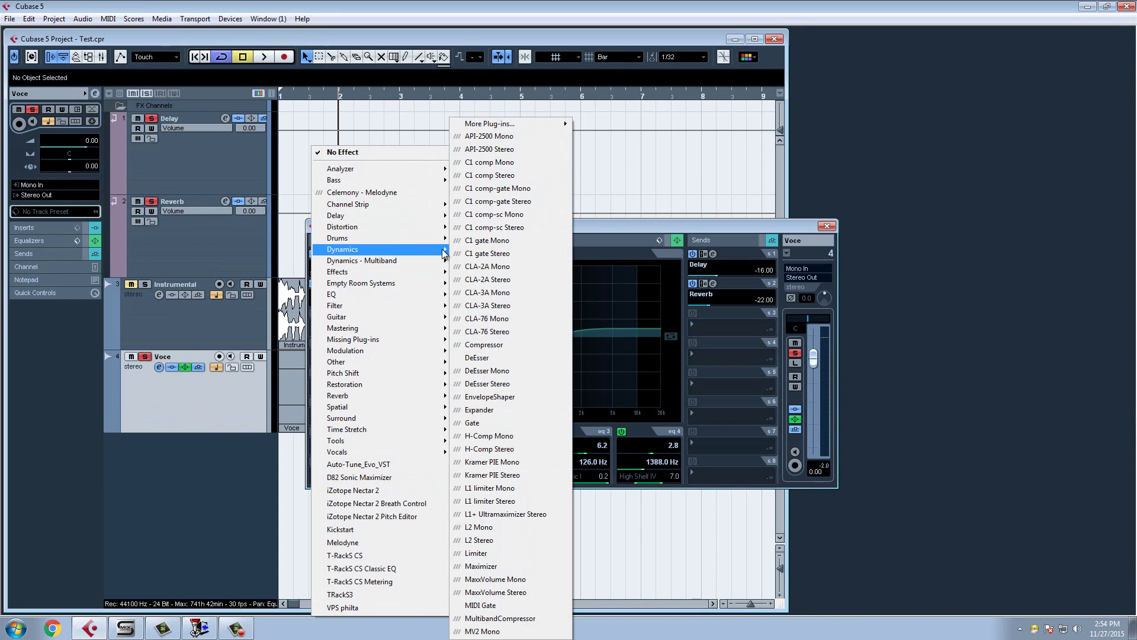
{"action": "left_click", "coordinate": [495, 280]}
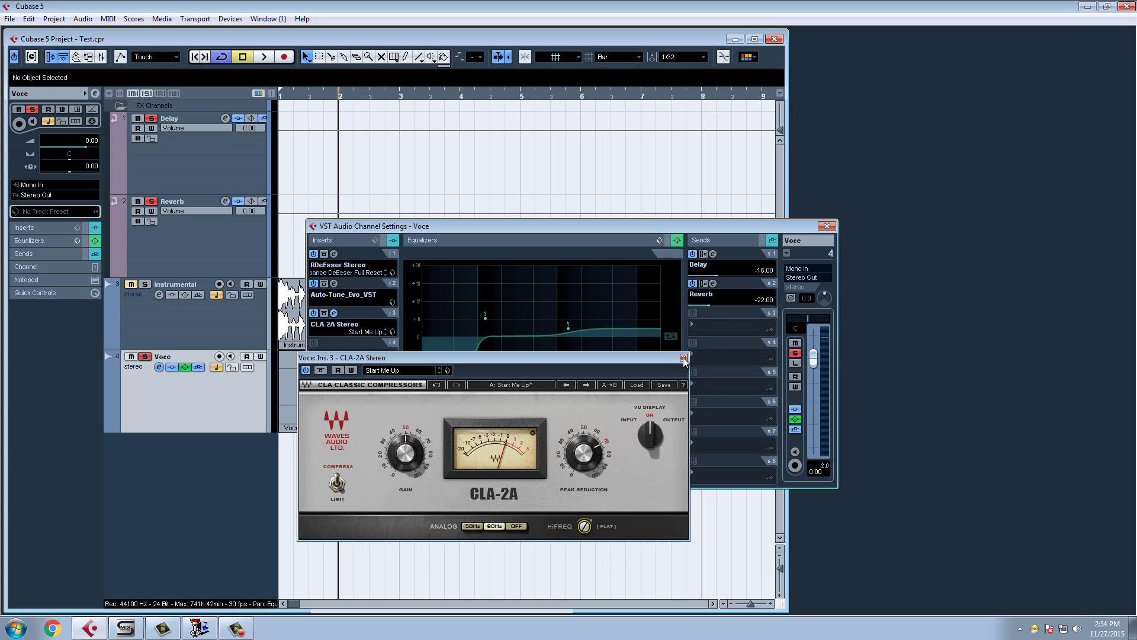
{"action": "left_click", "coordinate": [516, 525]}
{"action": "left_click", "coordinate": [683, 358]}
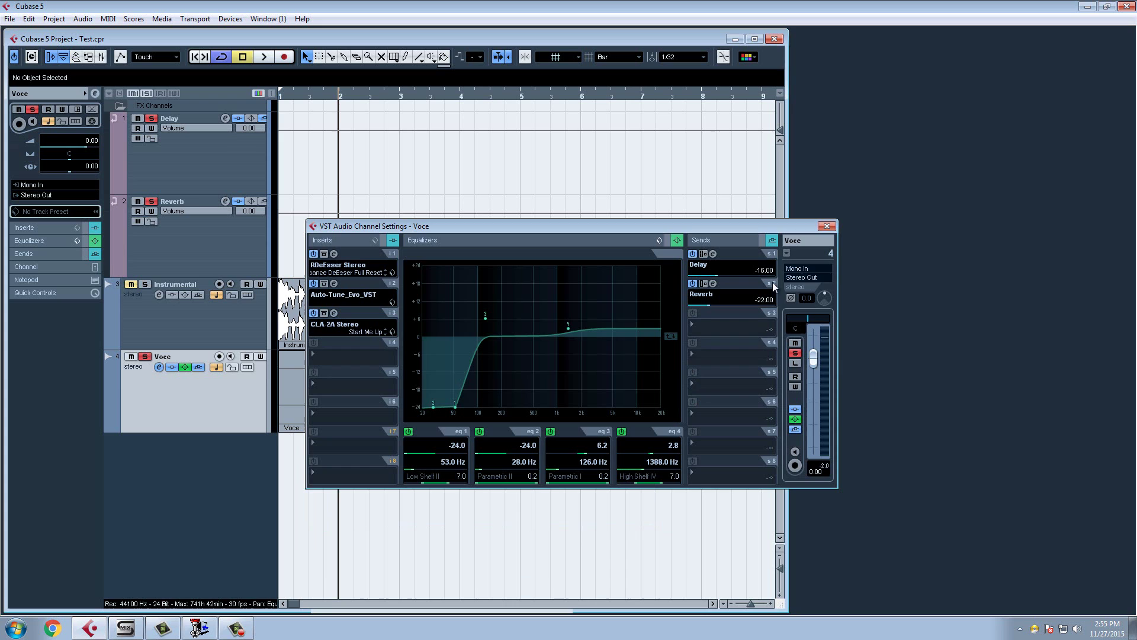
- Close the Voce channel settings and audition the compressed vocal solo in the maximized project window
{"action": "left_click", "coordinate": [827, 226]}
{"action": "left_click", "coordinate": [753, 38]}
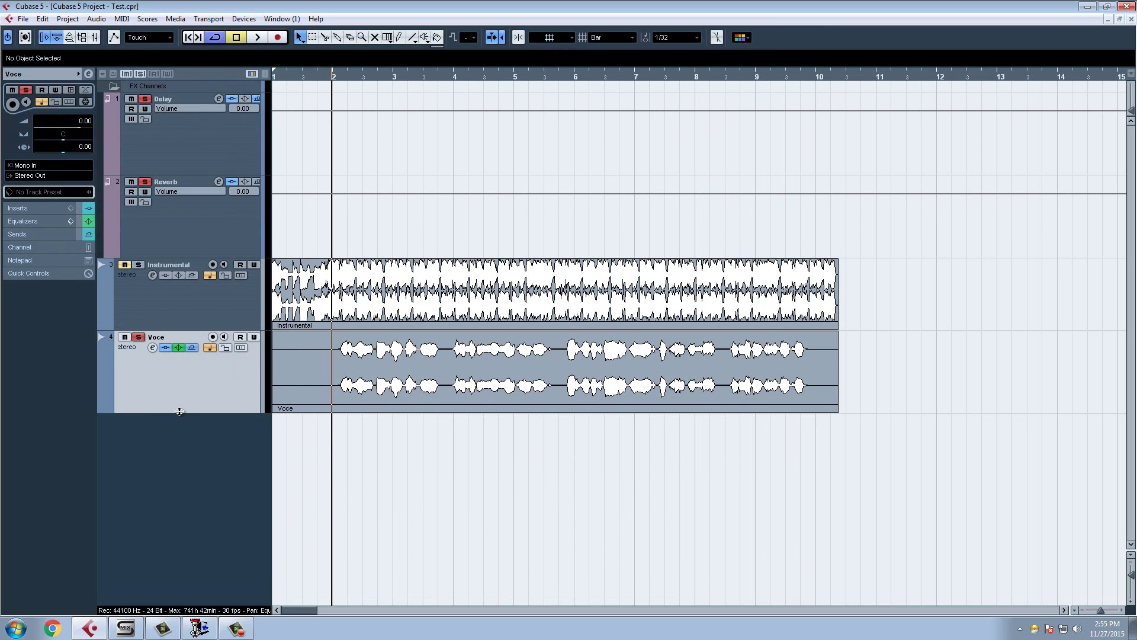
{"action": "key", "text": "space"}
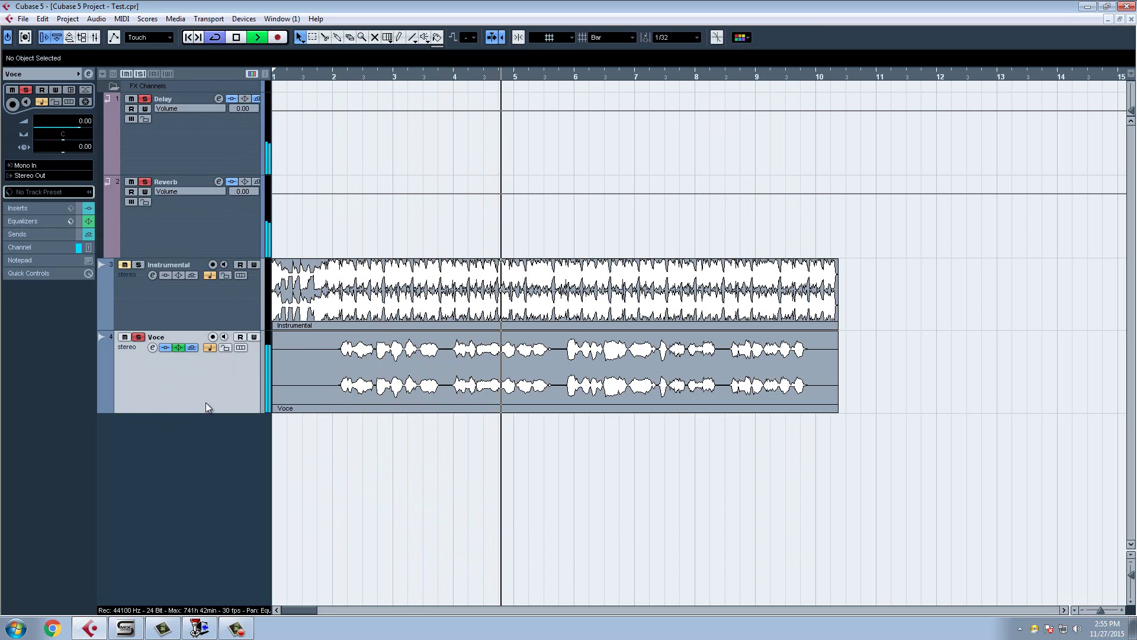
- Compare the soloed vocal with the CLA-2A insert switched off and on again in the Voce channel settings, then stop playback
{"action": "left_click", "coordinate": [152, 347]}
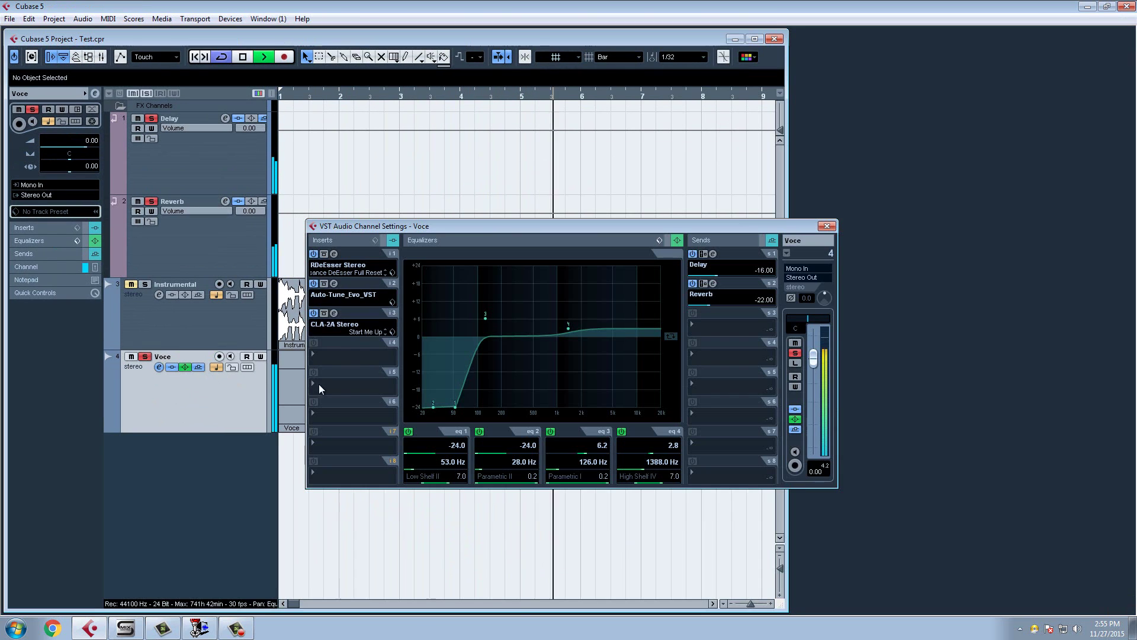
{"action": "left_click", "coordinate": [314, 314]}
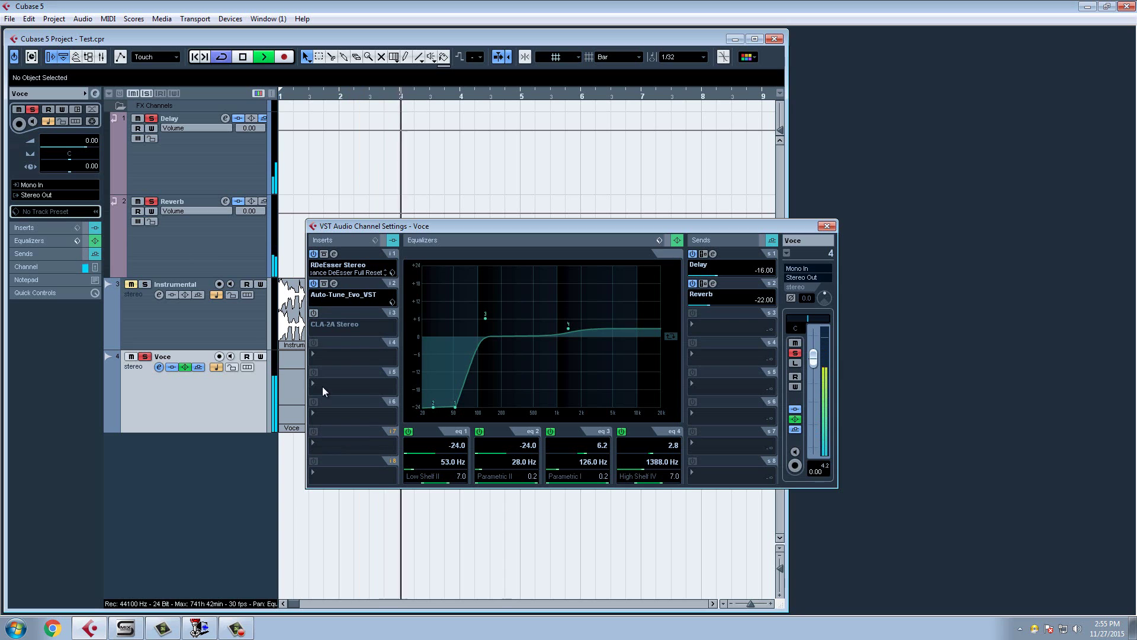
{"action": "left_click", "coordinate": [313, 313]}
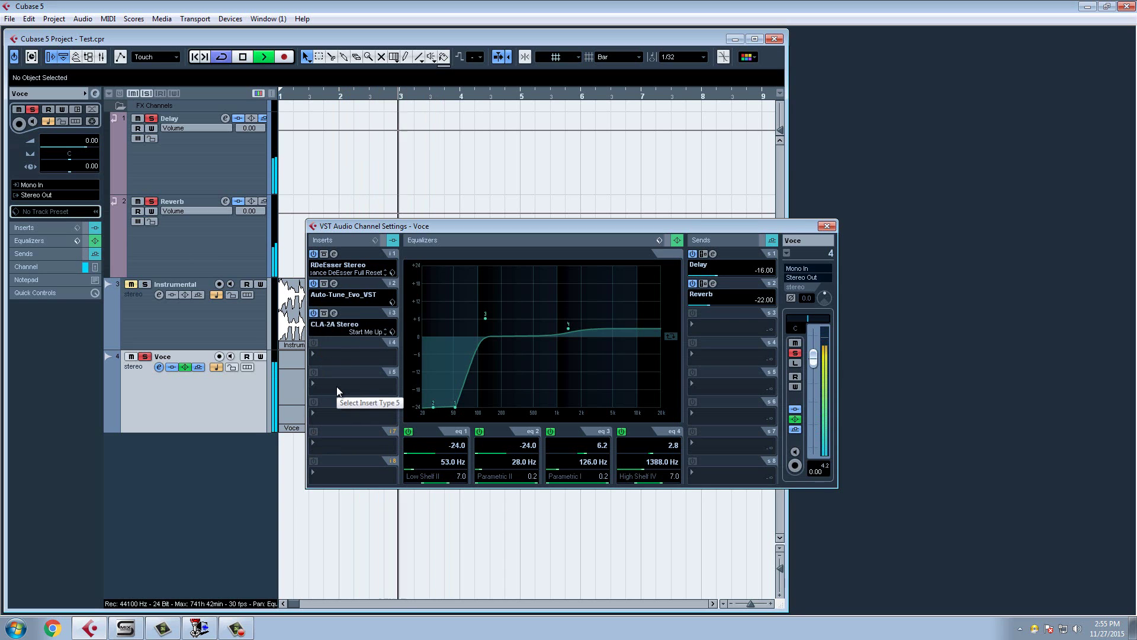
{"action": "key", "text": "space"}
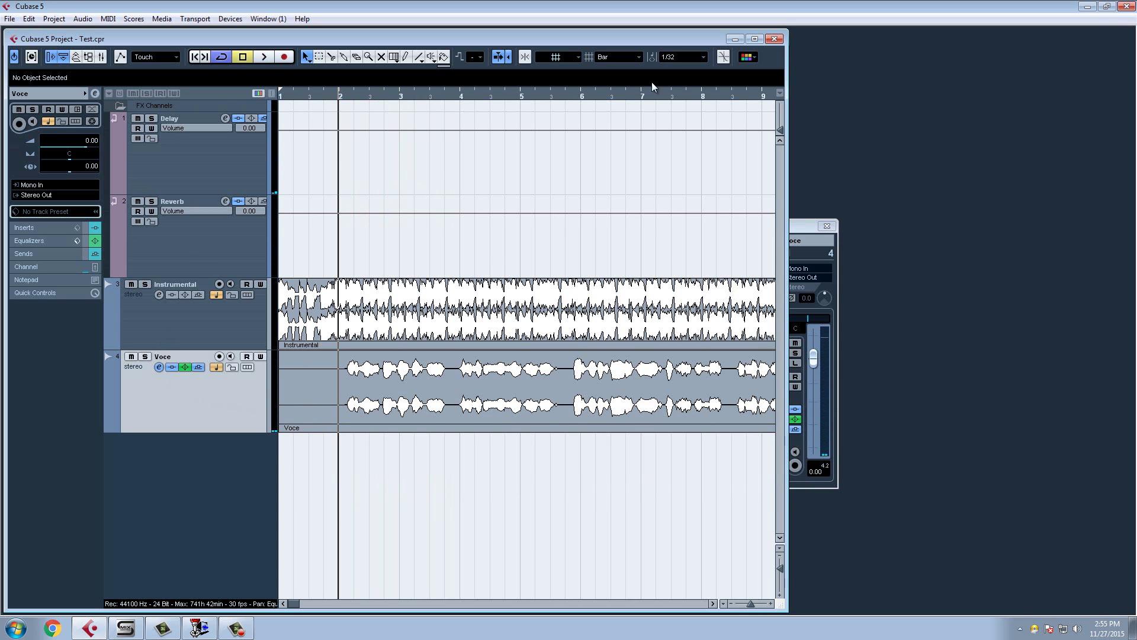
- Set the Instrumental track's volume to 0 and play the full, unsoloed mix in the maximized project window
{"action": "key", "text": "alt+minus"}
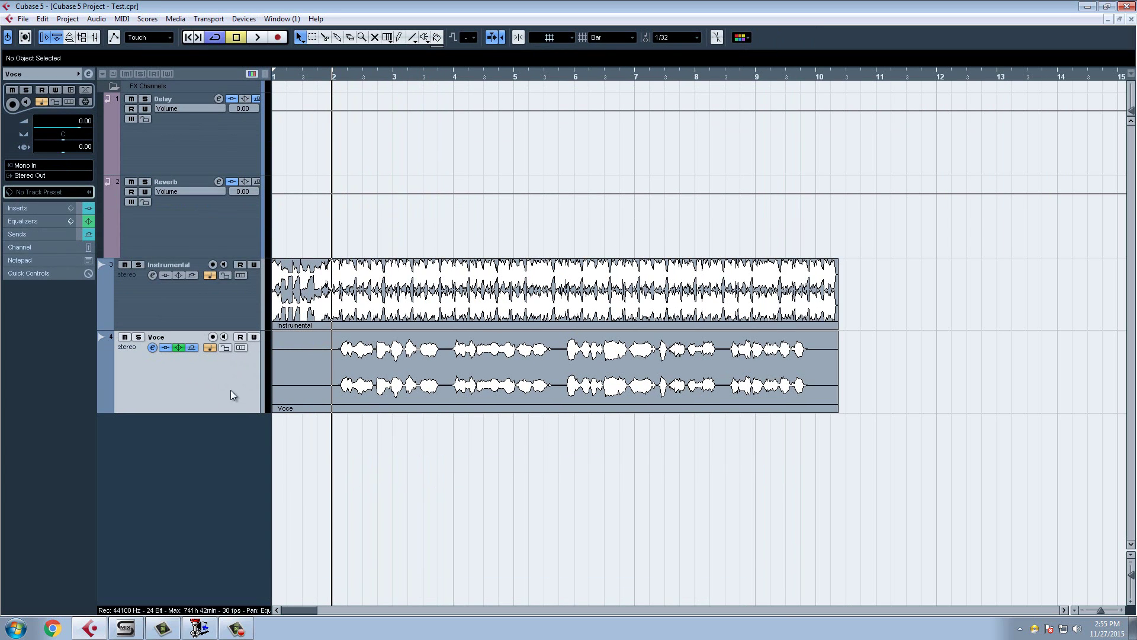
{"action": "left_click", "coordinate": [177, 312]}
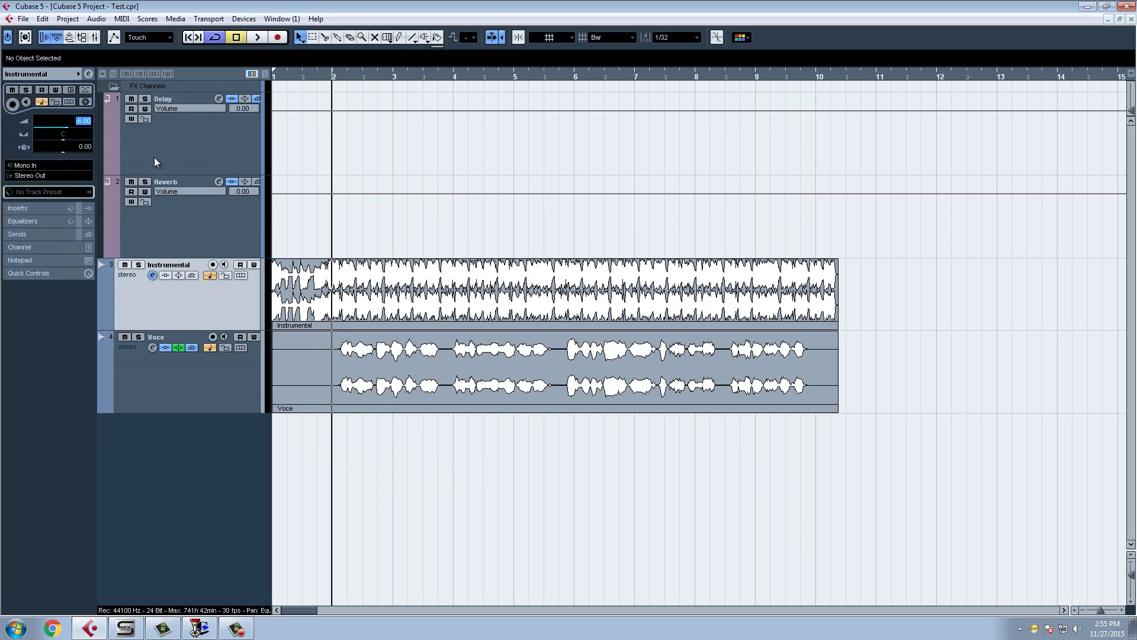
{"action": "type", "text": "0"}
{"action": "key", "text": "Return"}
{"action": "left_click", "coordinate": [193, 38]}
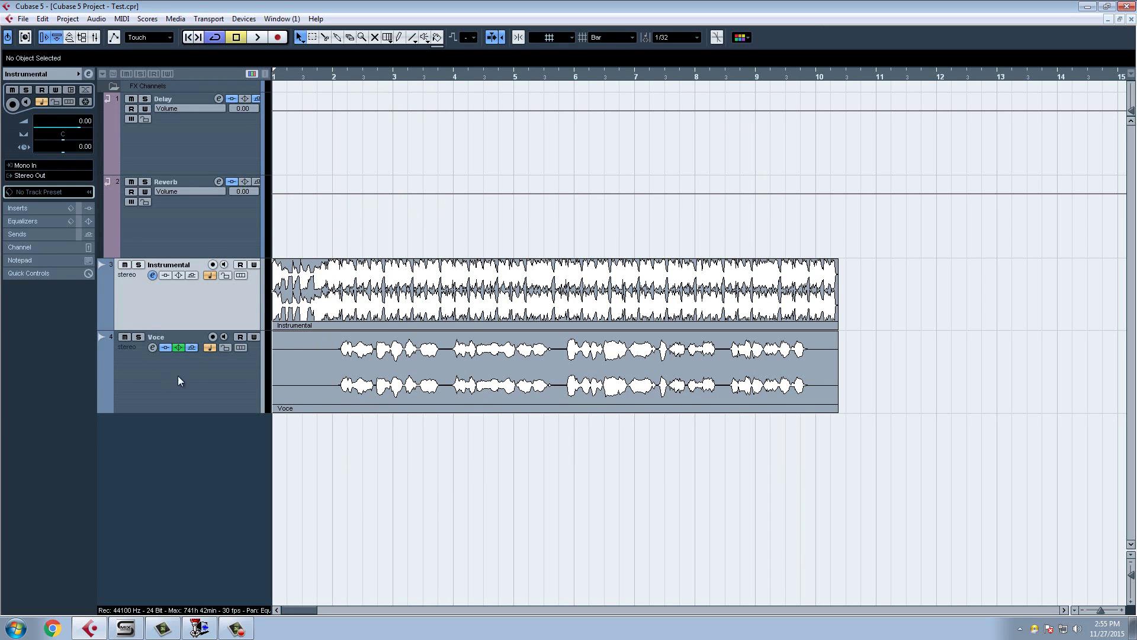
{"action": "key", "text": "space"}
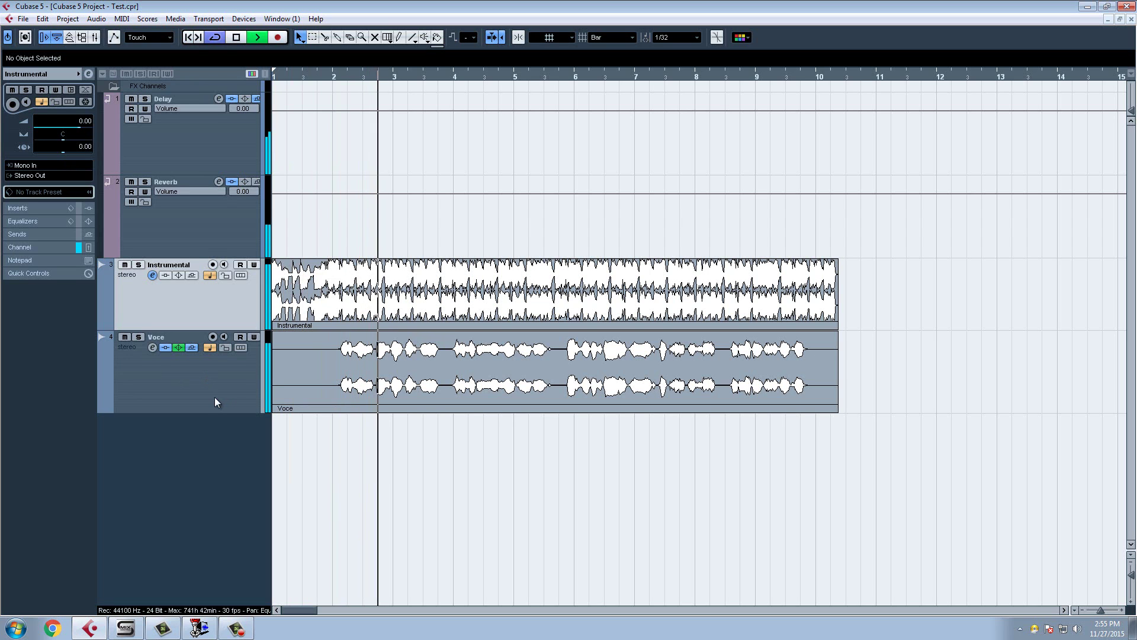
- Adjust the vertical zoom so all four tracks show compactly with readable waveforms while the mix plays, then stop playback
{"action": "left_click_drag", "start_coordinate": [1131, 575], "coordinate": [1131, 603]}
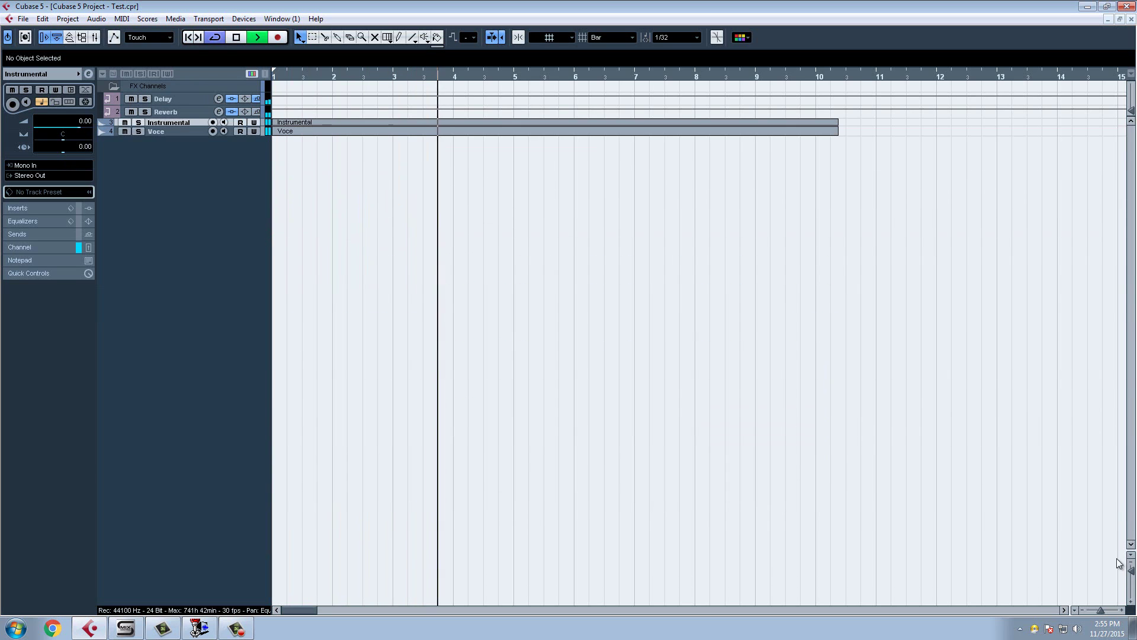
{"action": "left_click", "coordinate": [1131, 604]}
{"action": "left_click", "coordinate": [1131, 605]}
{"action": "left_click", "coordinate": [1131, 604]}
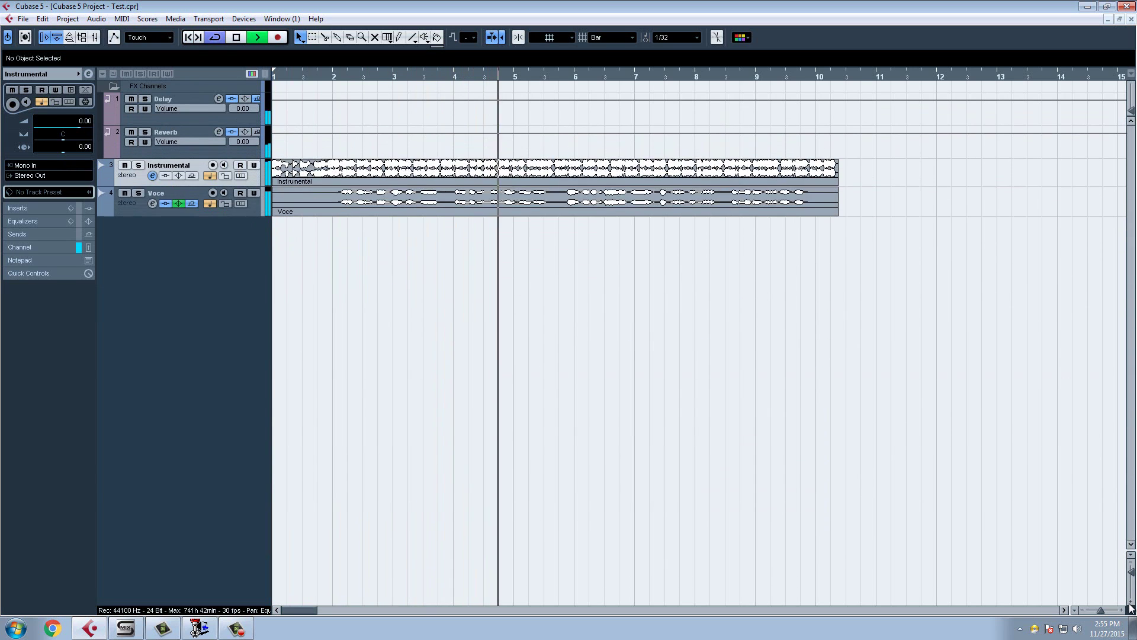
{"action": "left_click", "coordinate": [1131, 604]}
{"action": "left_click", "coordinate": [1131, 604]}
{"action": "left_click", "coordinate": [1131, 604]}
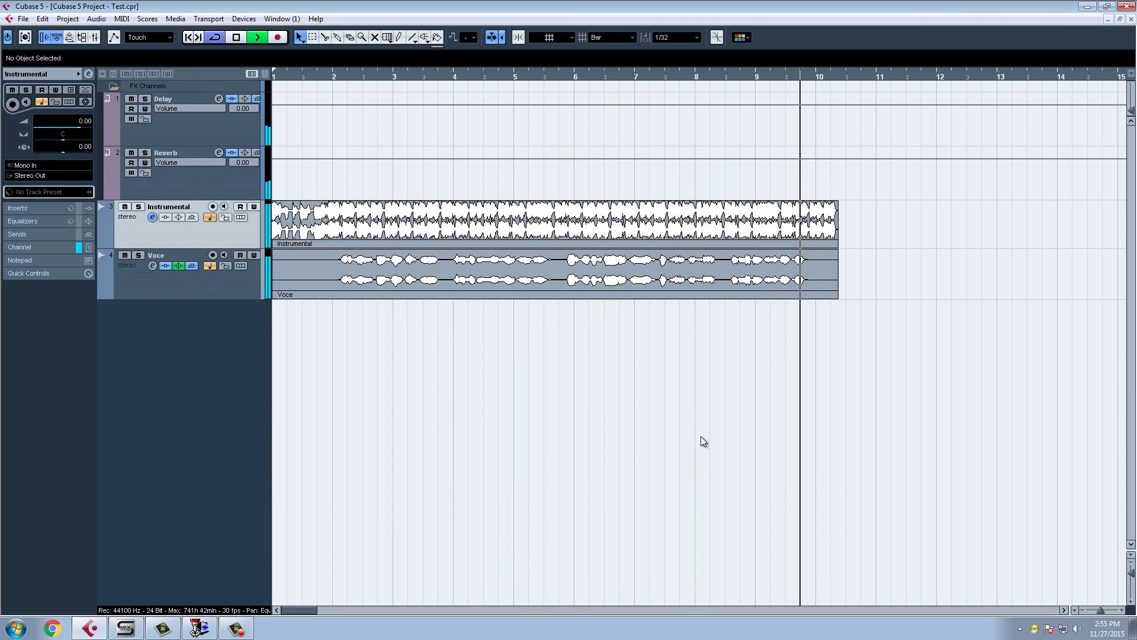
{"action": "key", "text": "space"}
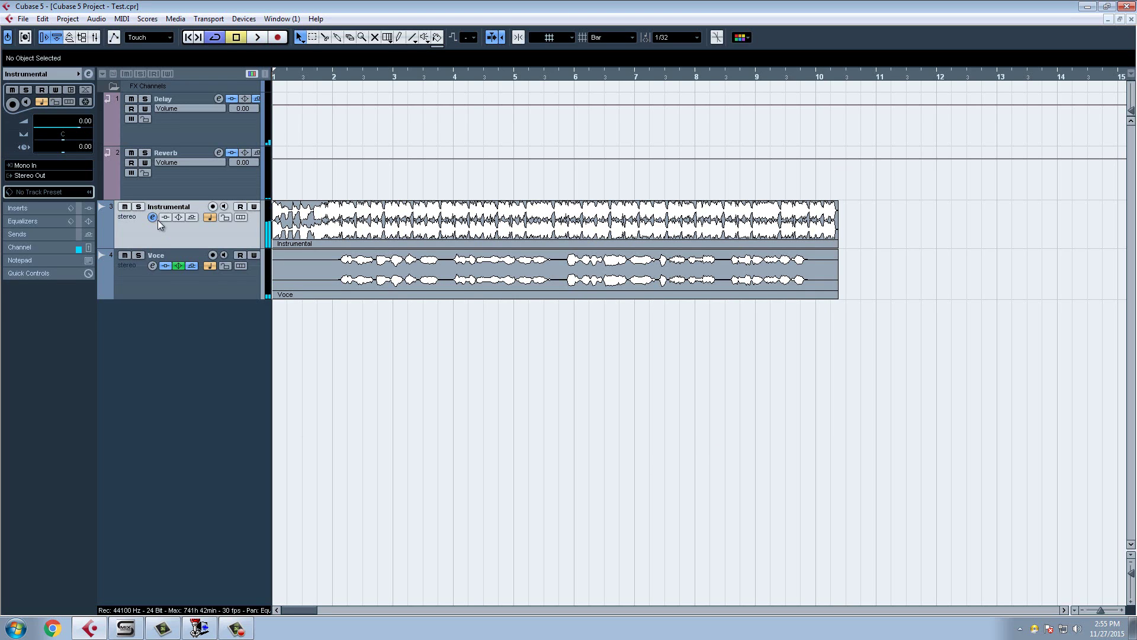
- Open the H-Delay insert of the Delay FX channel and set its feedback to 30
{"action": "left_click", "coordinate": [140, 294]}
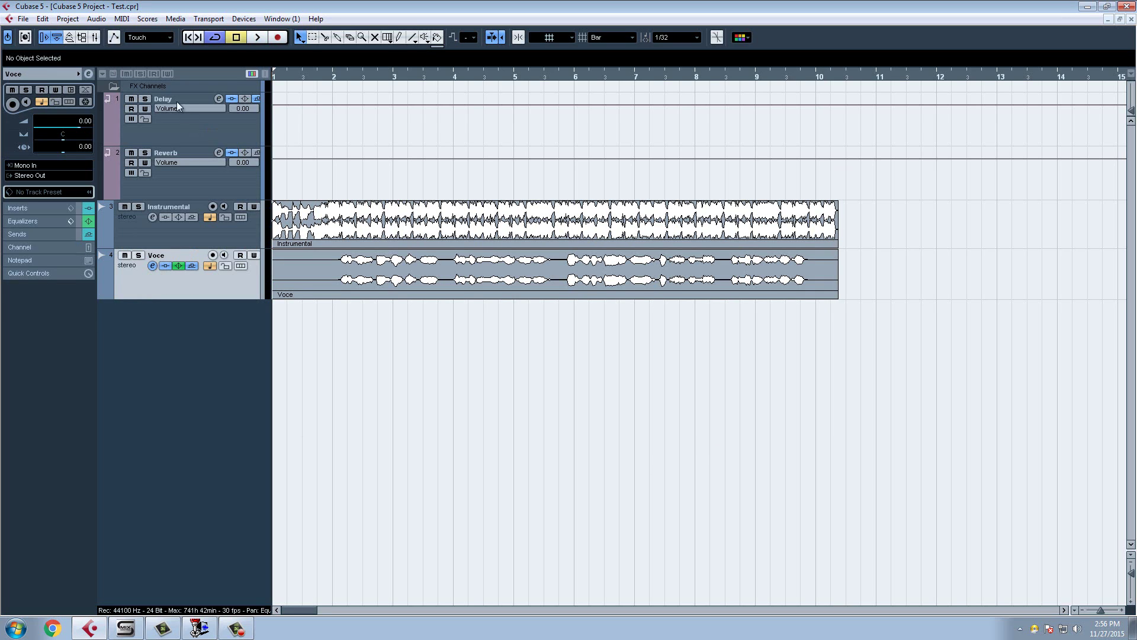
{"action": "left_click", "coordinate": [218, 102]}
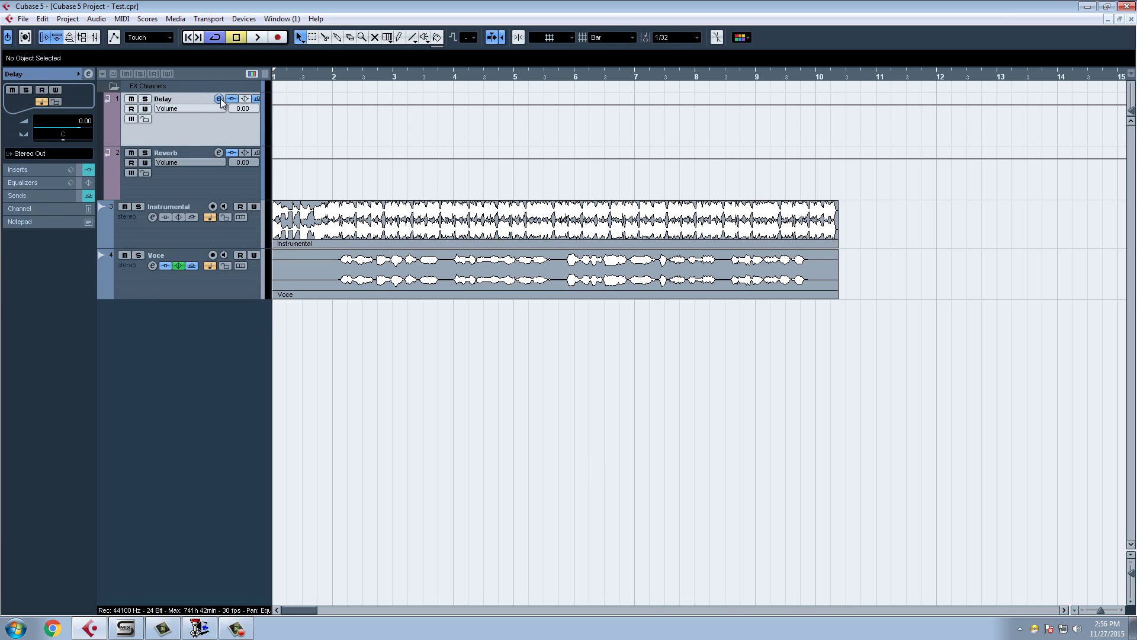
{"action": "left_click", "coordinate": [219, 99]}
{"action": "left_click", "coordinate": [327, 264]}
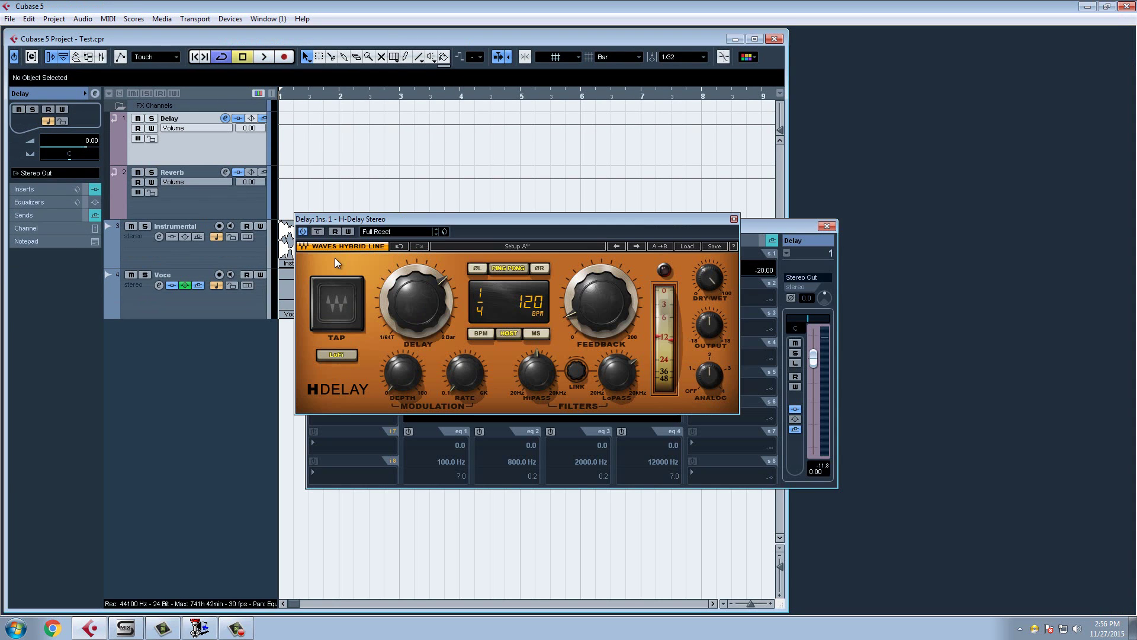
{"action": "left_click", "coordinate": [603, 309]}
{"action": "type", "text": "30"}
{"action": "key", "text": "Return"}
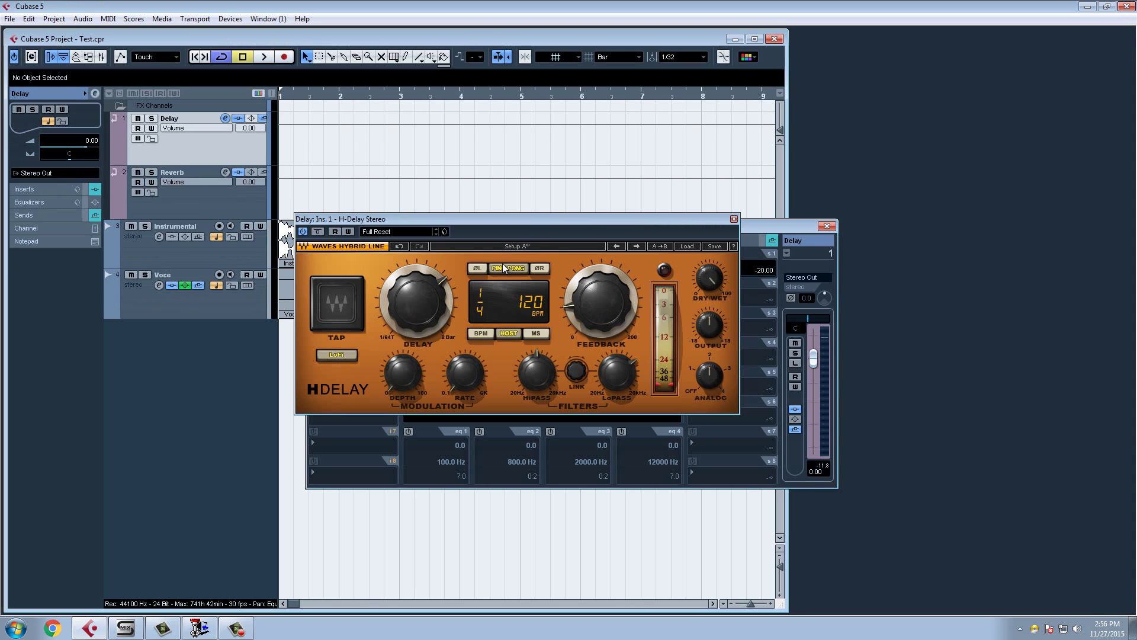
- Move the H-Delay window clear of the channel settings and switch off the Reverb send on the soloed Voce channel
{"action": "left_click_drag", "start_coordinate": [532, 224], "coordinate": [923, 45]}
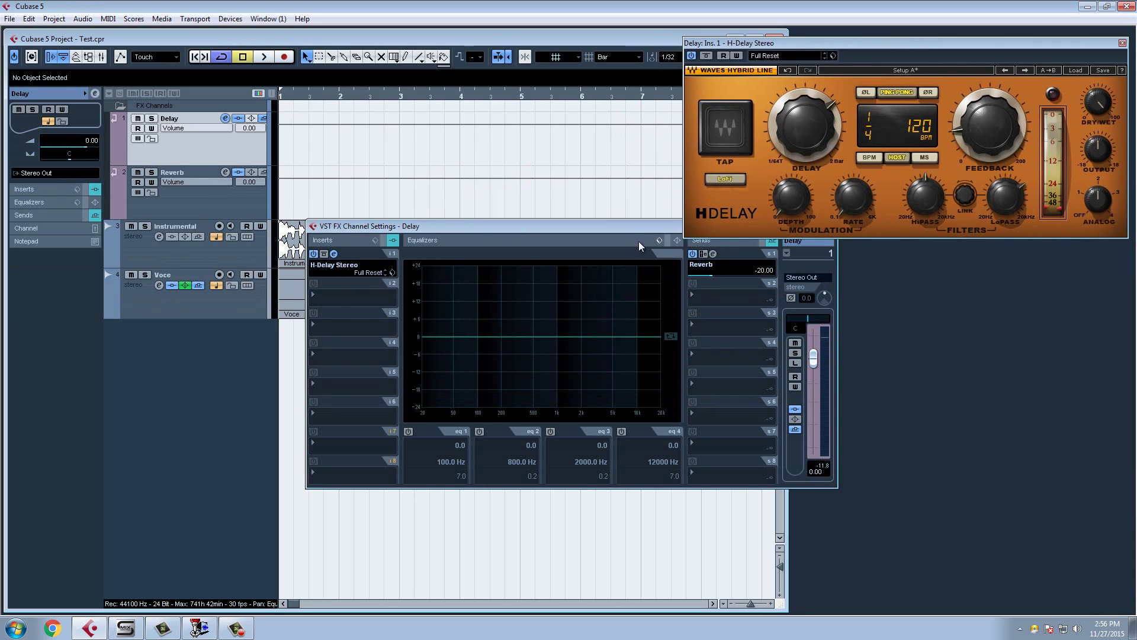
{"action": "left_click", "coordinate": [290, 298]}
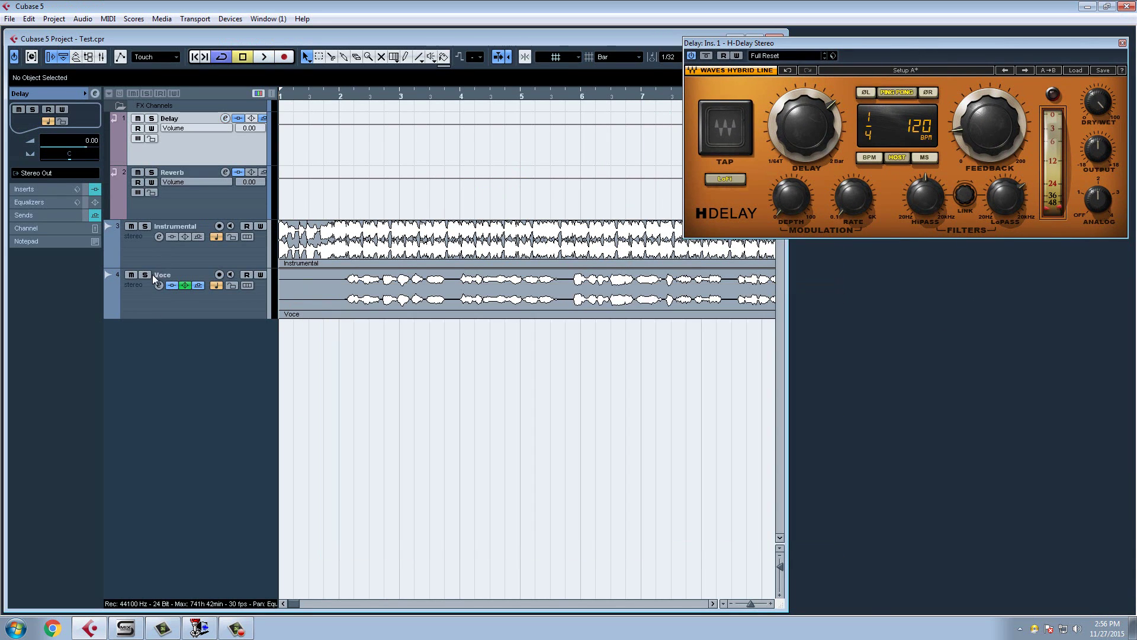
{"action": "left_click", "coordinate": [349, 355]}
{"action": "left_click", "coordinate": [158, 285]}
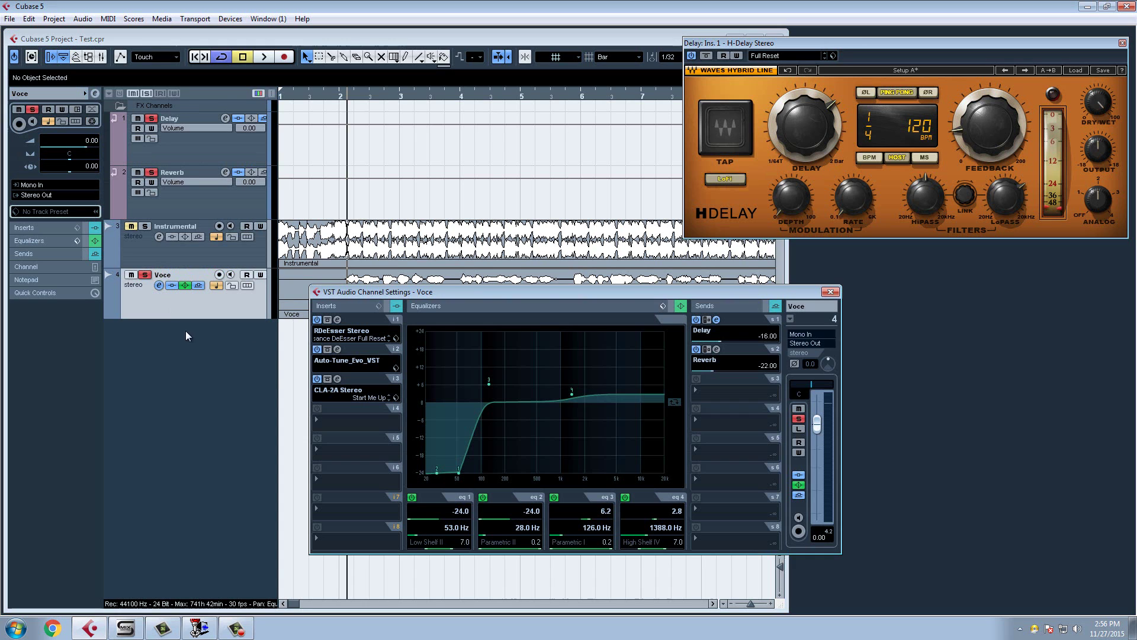
{"action": "left_click", "coordinate": [696, 349]}
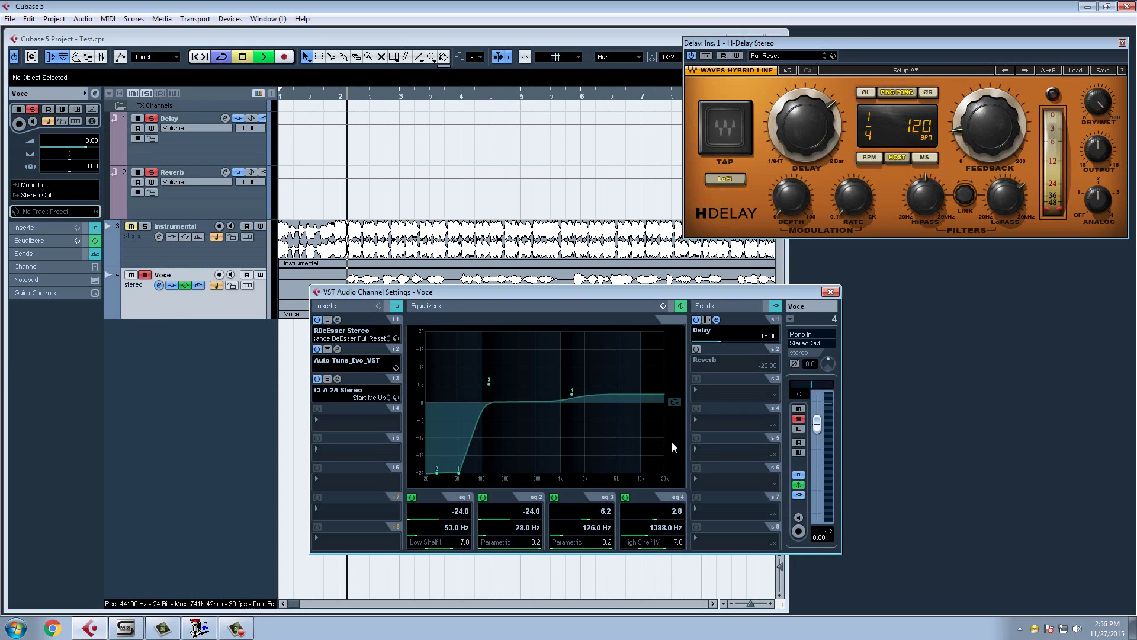
{"action": "key", "text": "space"}
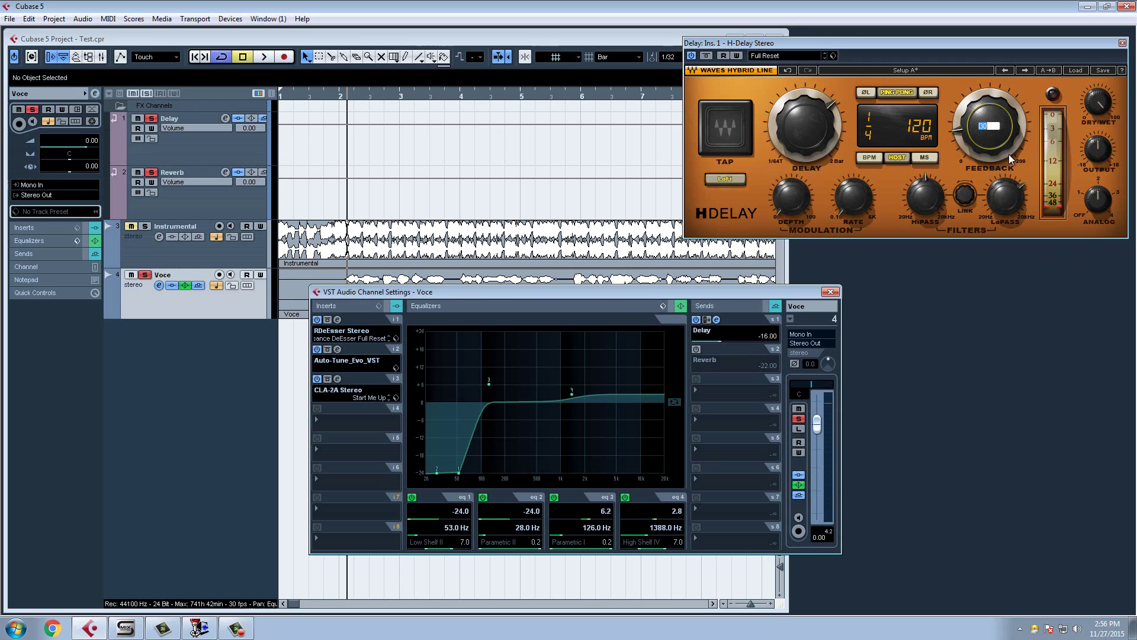
- Set the H-Delay feedback to 0 and audition the soloed vocal with only the Delay send active
{"action": "type", "text": "0"}
{"action": "key", "text": "Return"}
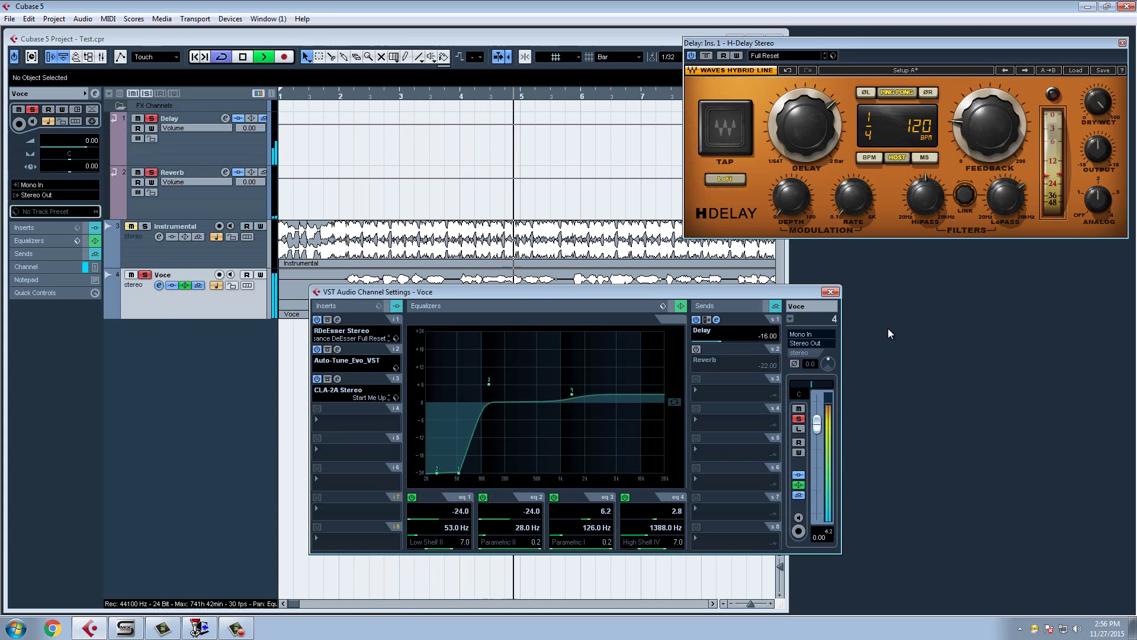
{"action": "key", "text": "space"}
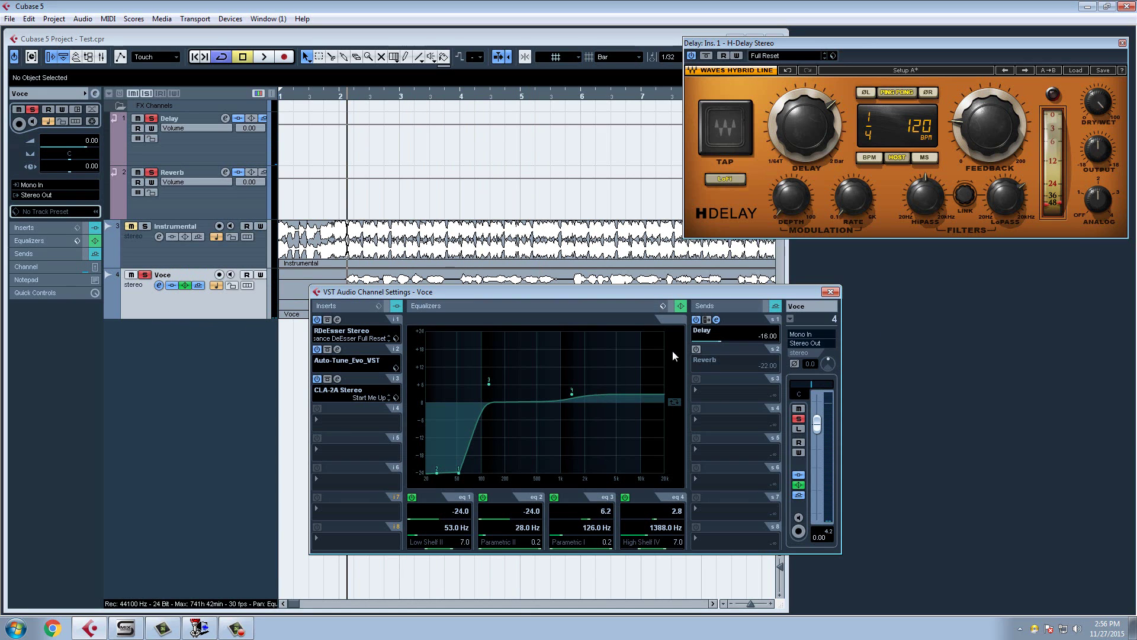
- Re-enable the Voce channel's Reverb send and play the full, unsoloed mix in the maximized project window with the plug-in windows closed
{"action": "left_click", "coordinate": [697, 351]}
{"action": "left_click", "coordinate": [831, 292]}
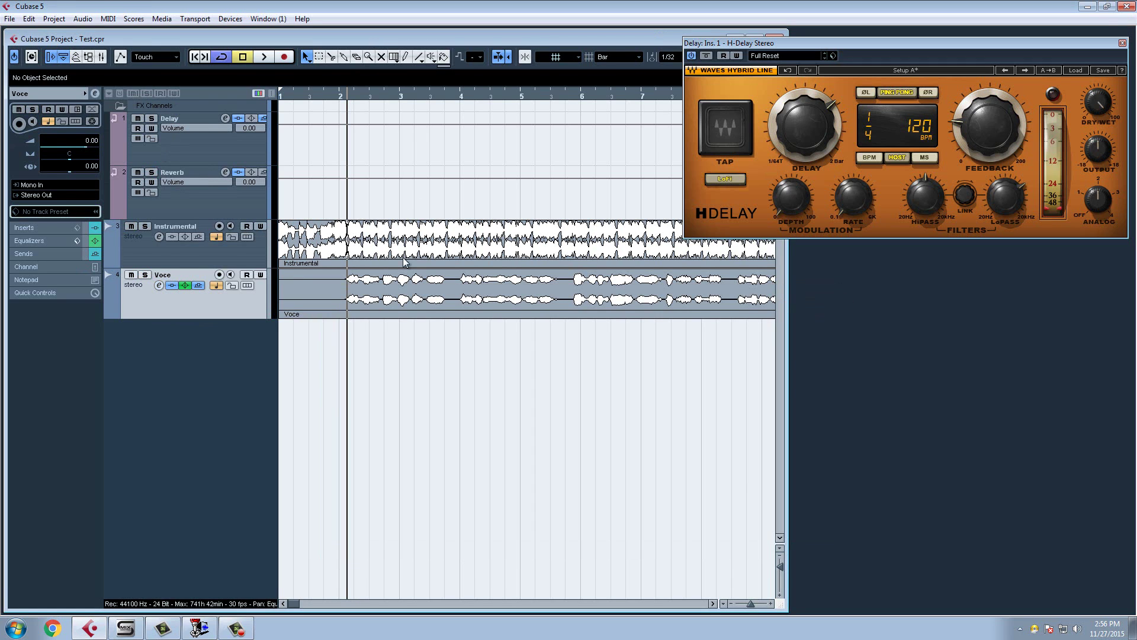
{"action": "key", "text": "ctrl+F10"}
{"action": "left_click", "coordinate": [333, 75]}
{"action": "key", "text": "KP_Decimal"}
{"action": "key", "text": "space"}
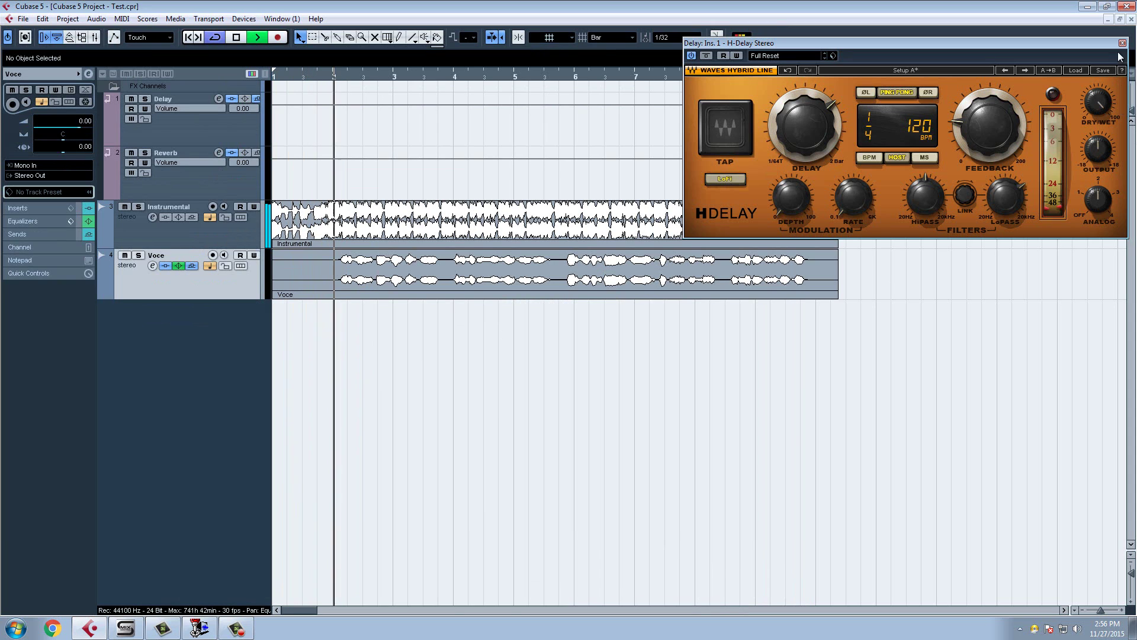
{"action": "left_click", "coordinate": [562, 409]}
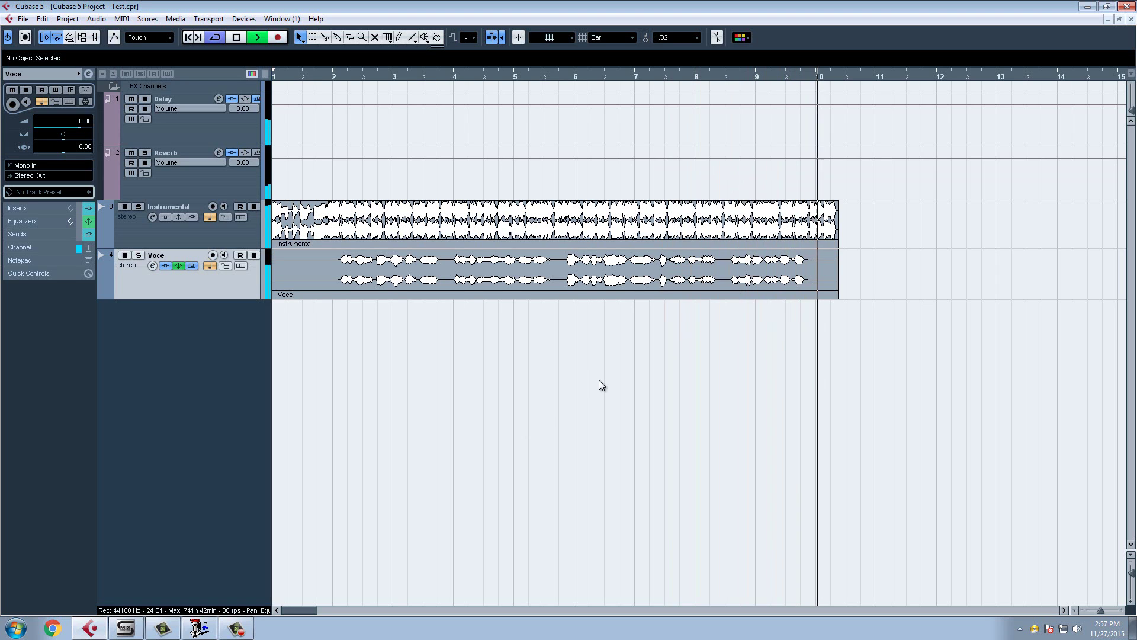
- Lower the Instrumental volume to -3.00 and the Voce volume to -4.00, checking the balance during playback
{"action": "key", "text": "space"}
{"action": "left_click", "coordinate": [137, 232]}
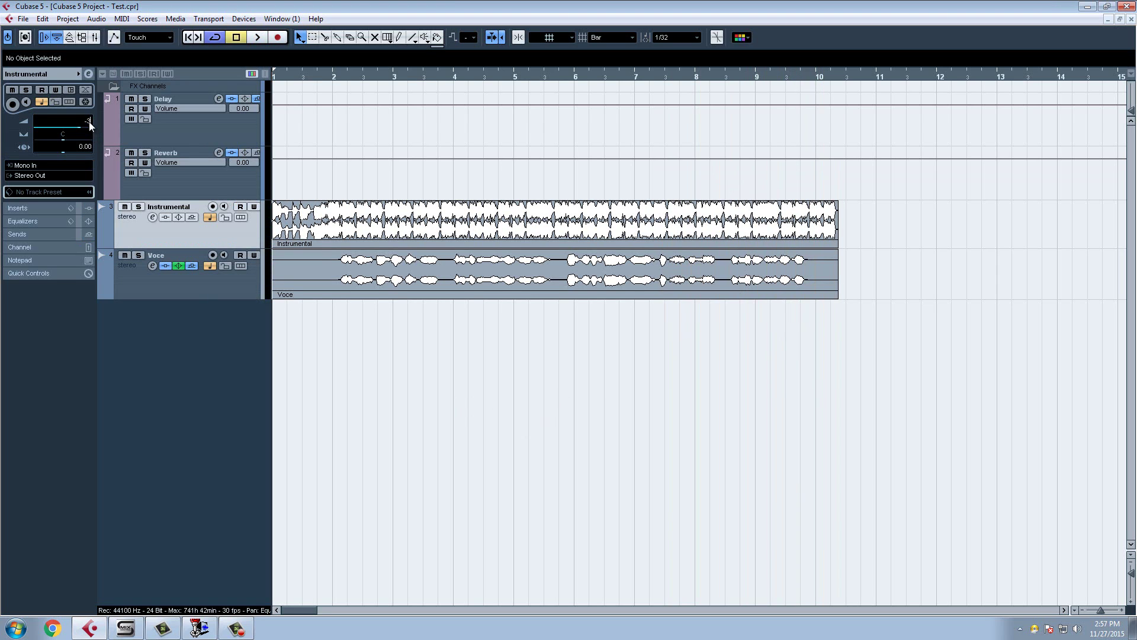
{"action": "left_click", "coordinate": [170, 279]}
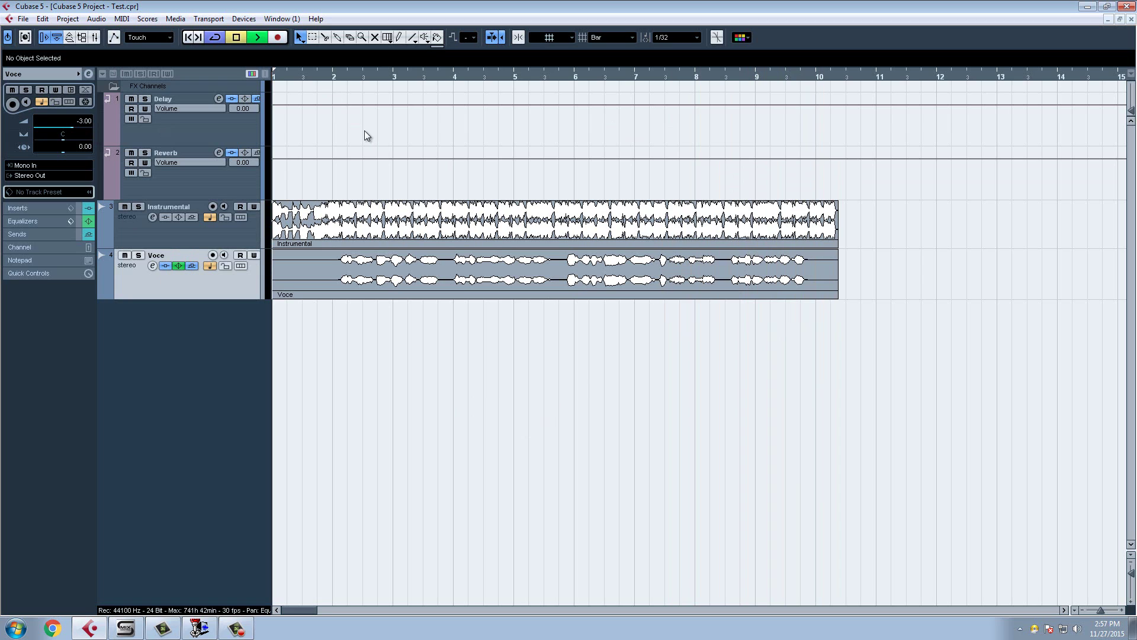
{"action": "key", "text": "space"}
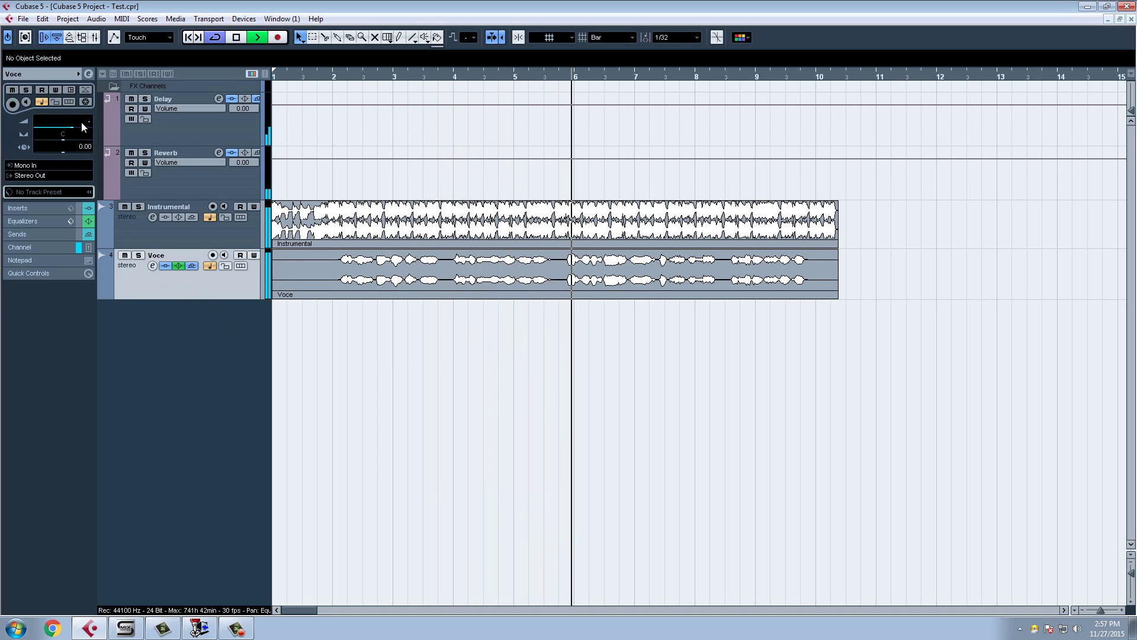
{"action": "scroll", "coordinate": [80, 122], "scroll_direction": "down", "scroll_amount": 1}
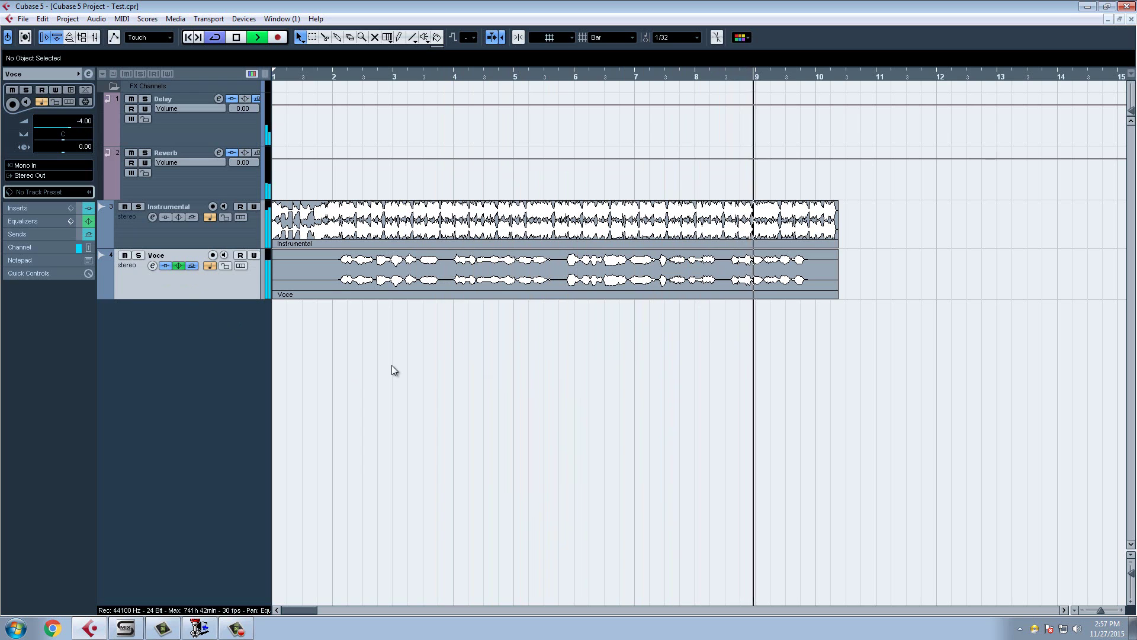
{"action": "key", "text": "space"}
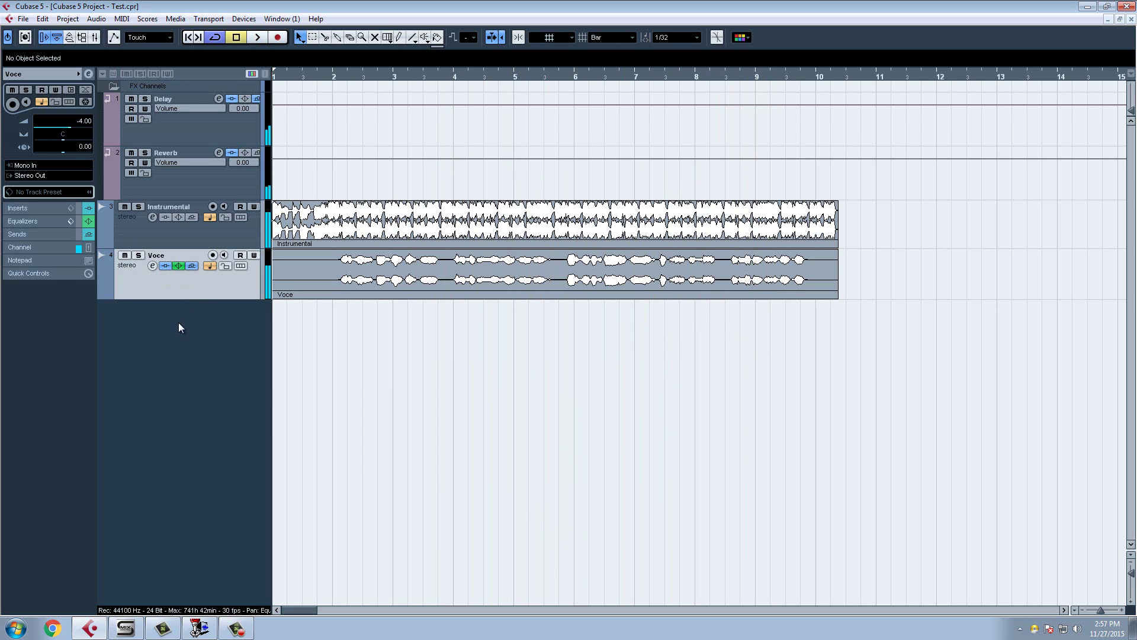
- Review the Voce channel's send levels and play the full mix in the maximized project window
{"action": "left_click", "coordinate": [153, 265]}
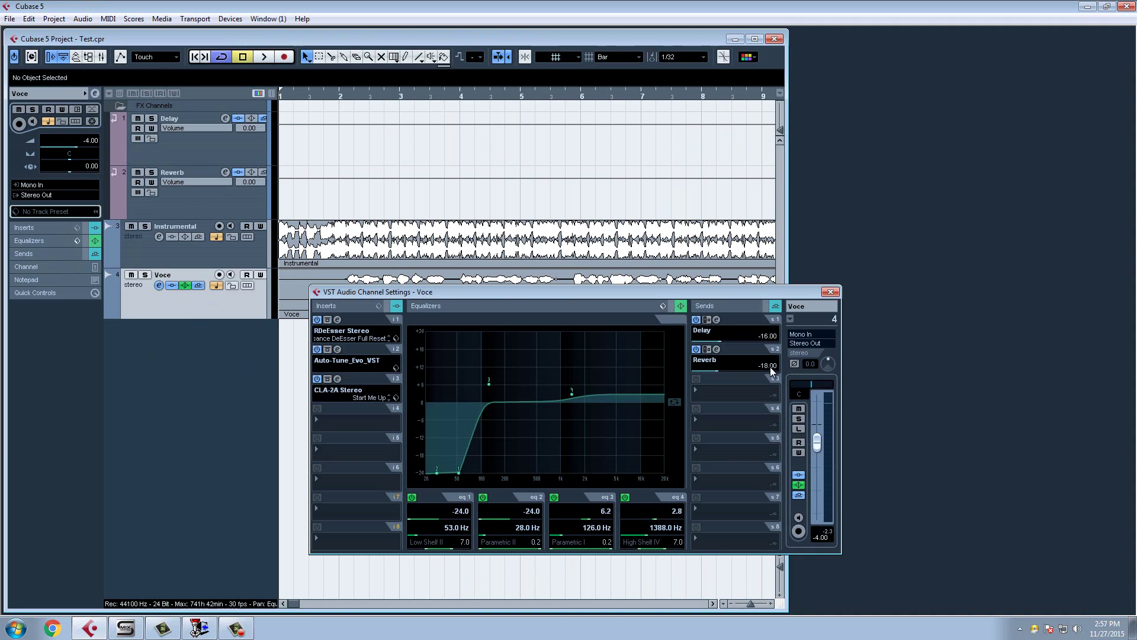
{"action": "left_click", "coordinate": [830, 292]}
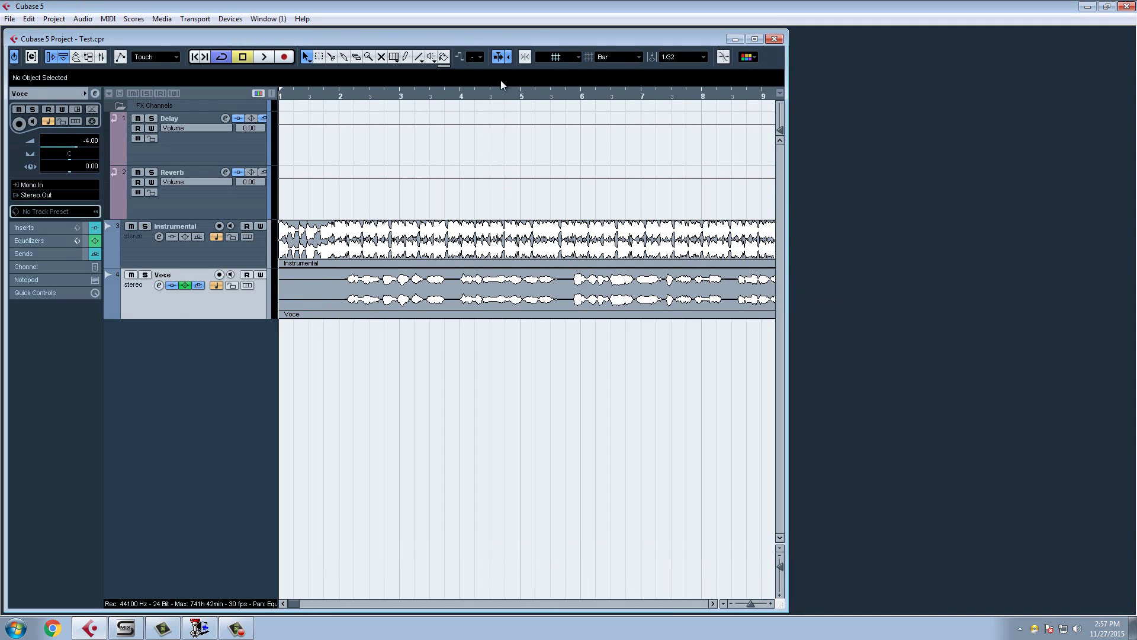
{"action": "double_click", "coordinate": [499, 38]}
{"action": "key", "text": "space"}
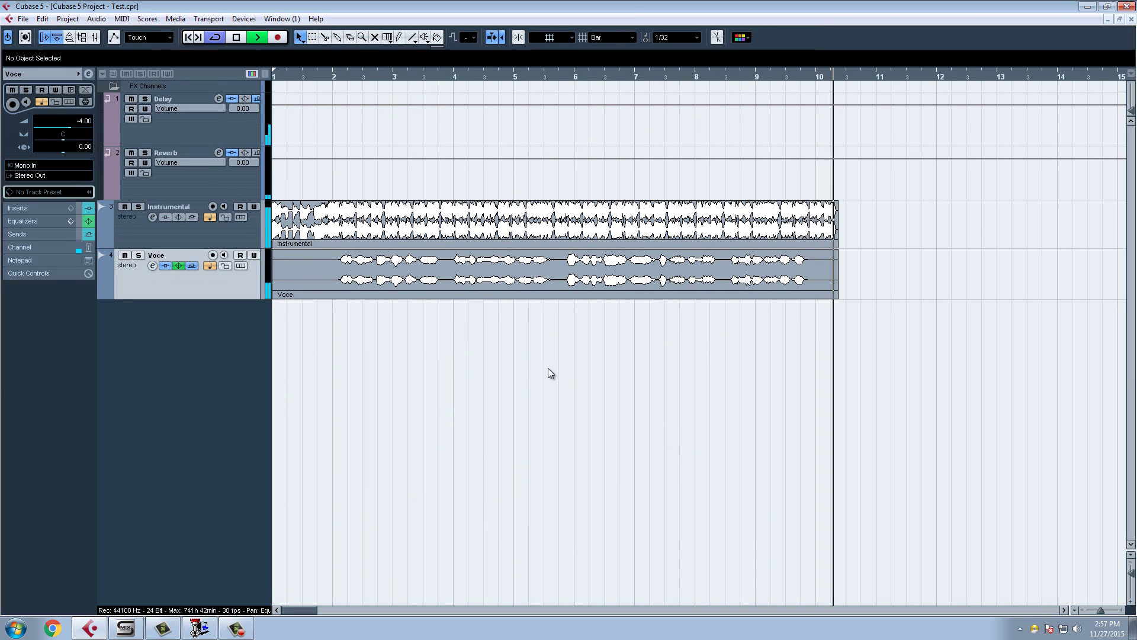
{"action": "key", "text": "space"}
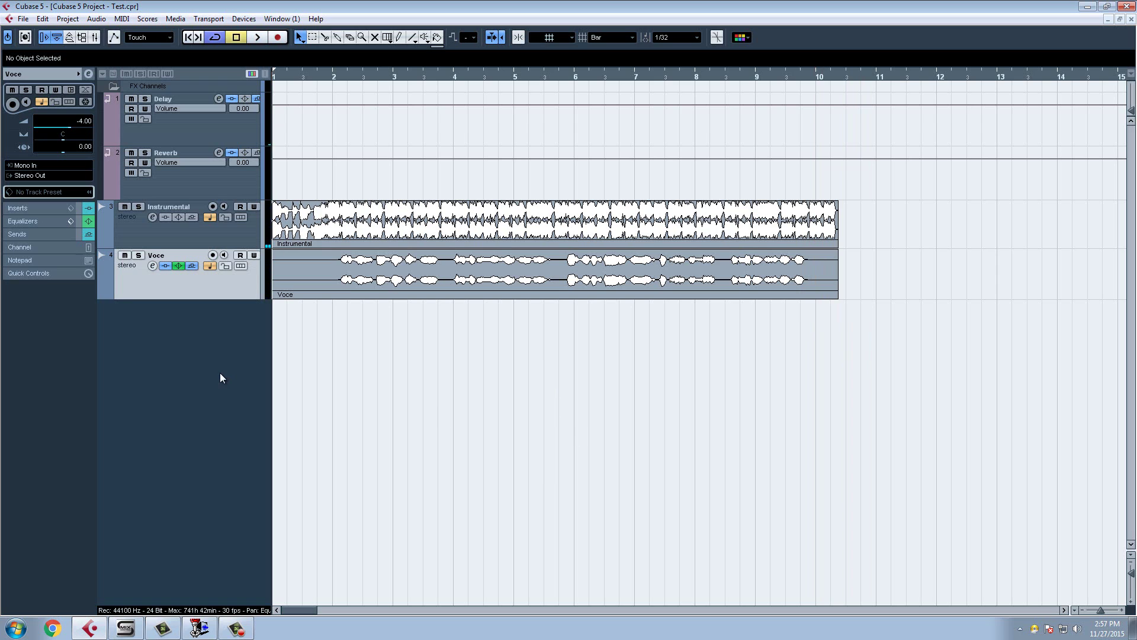
- Show the Mixer with a wider view and load T-RackS CS into insert slot 4 of the Stereo Out channel
{"action": "key", "text": "F3"}
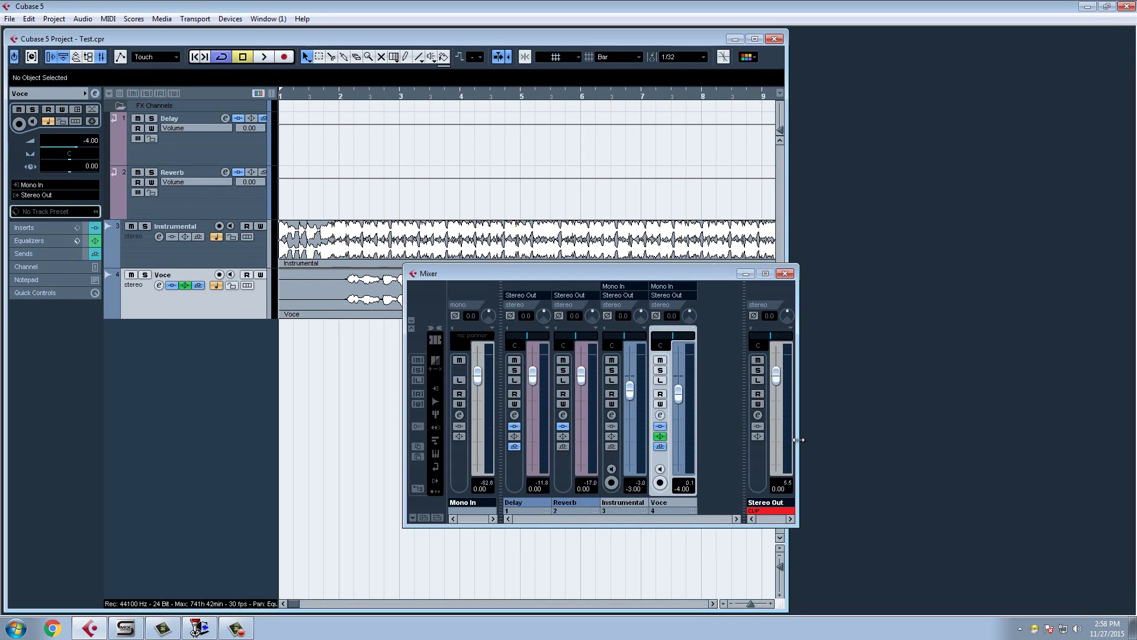
{"action": "left_click_drag", "start_coordinate": [799, 439], "coordinate": [863, 441]}
{"action": "left_click", "coordinate": [822, 415]}
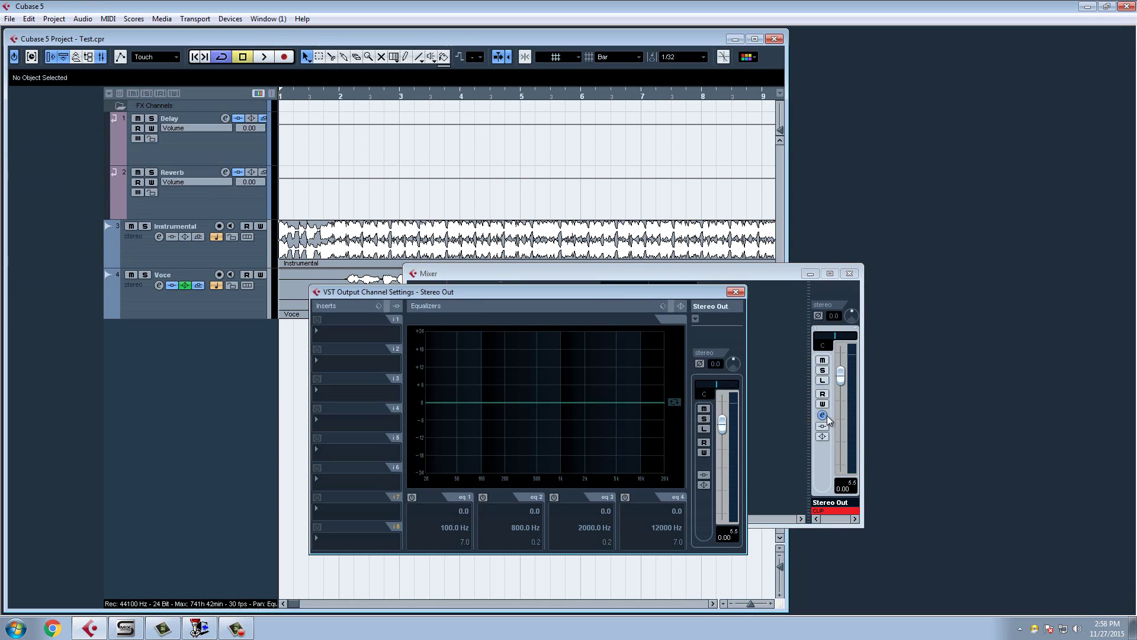
{"action": "left_click_drag", "start_coordinate": [495, 291], "coordinate": [542, 99]}
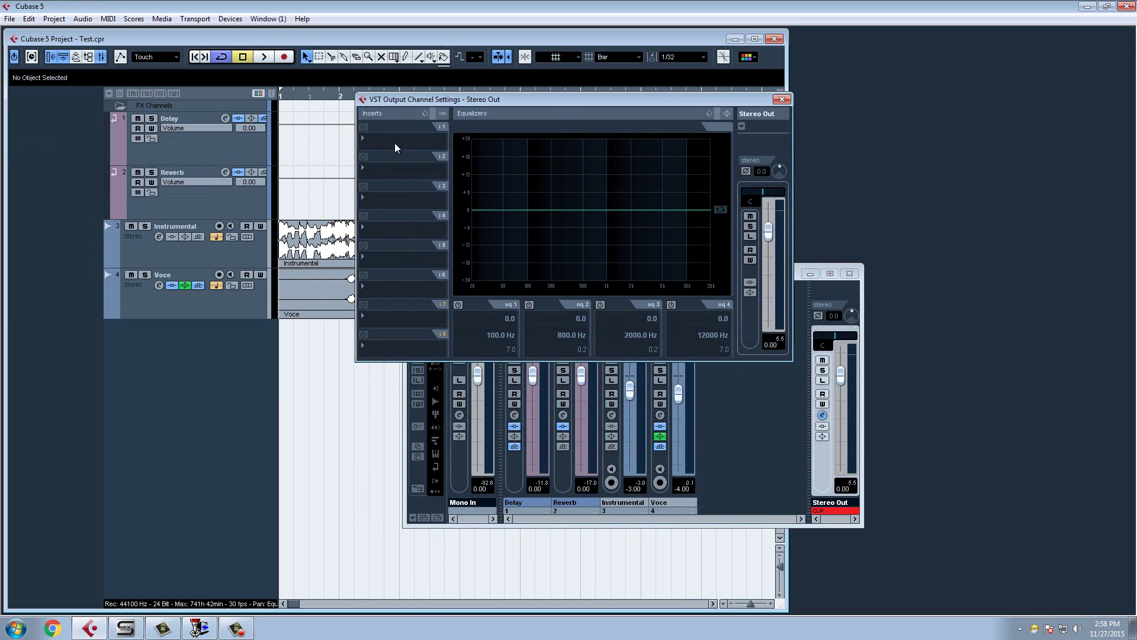
{"action": "left_click", "coordinate": [396, 230]}
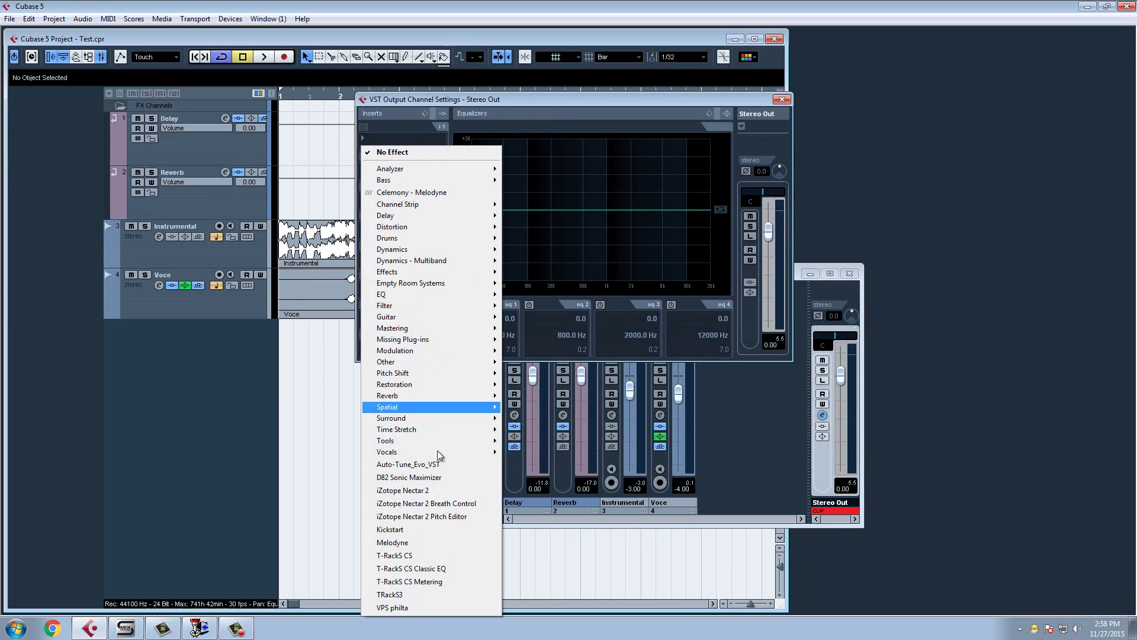
{"action": "left_click", "coordinate": [426, 555]}
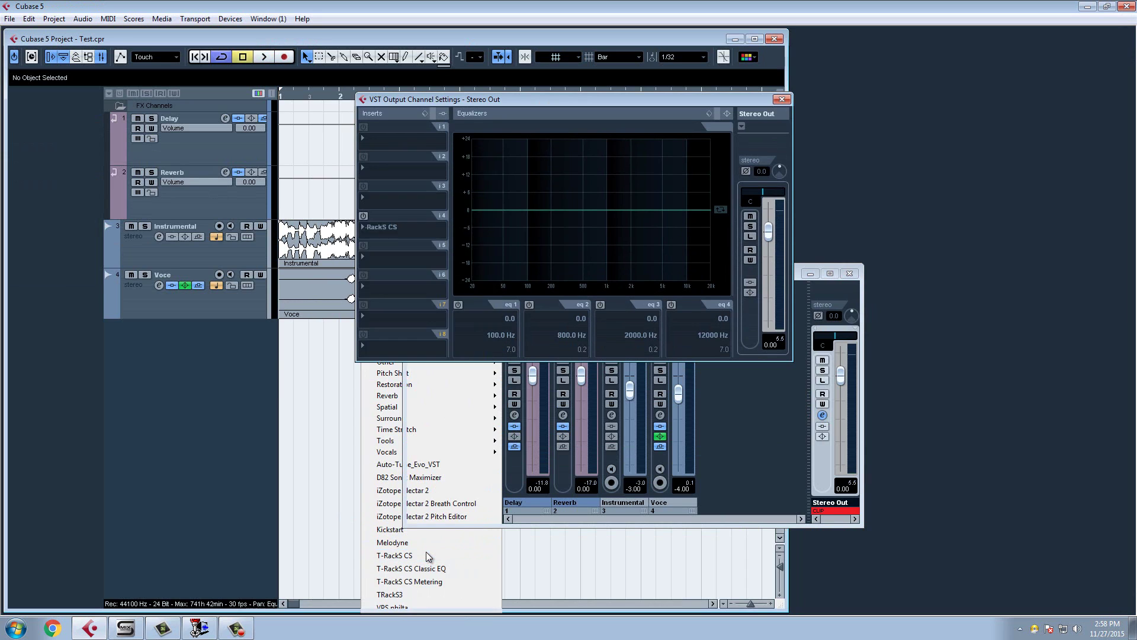
{"action": "left_click_drag", "start_coordinate": [625, 169], "coordinate": [553, 166]}
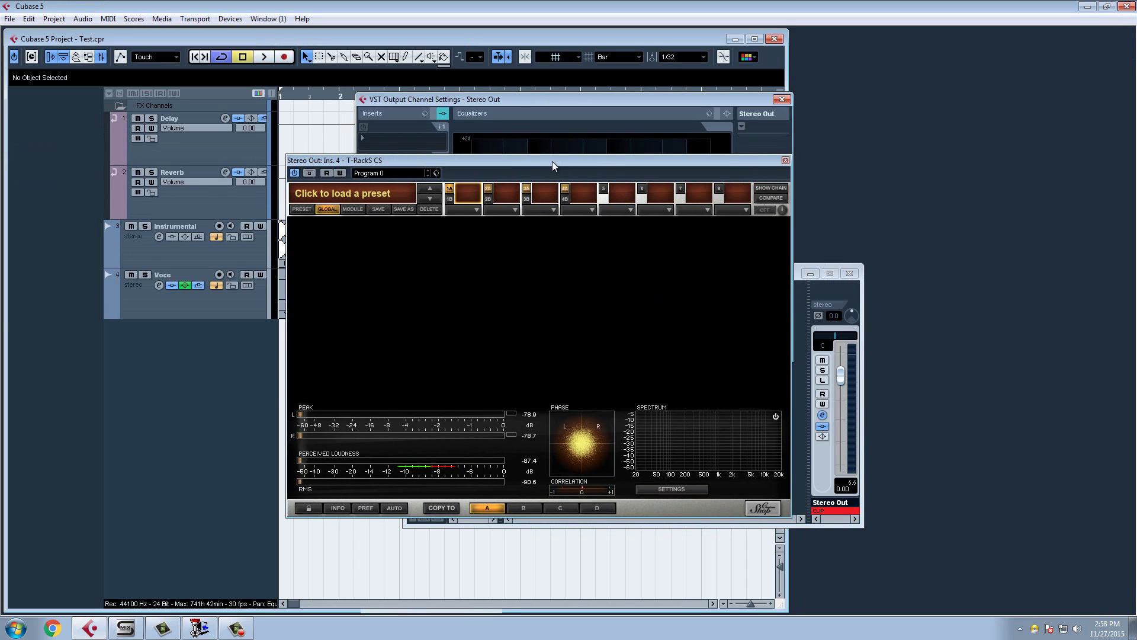
- Load the T-RackS CS Deluxe preset Mastering Extasy and close the plug-in, channel settings and Mixer windows
{"action": "left_click", "coordinate": [356, 193]}
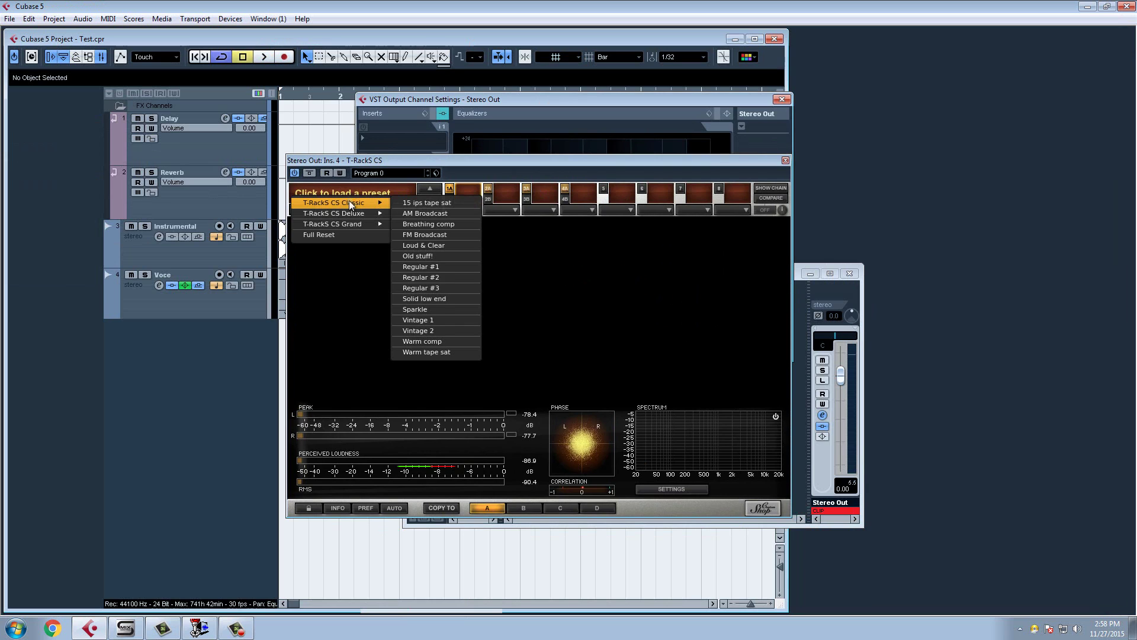
{"action": "mouse_move", "coordinate": [351, 212]}
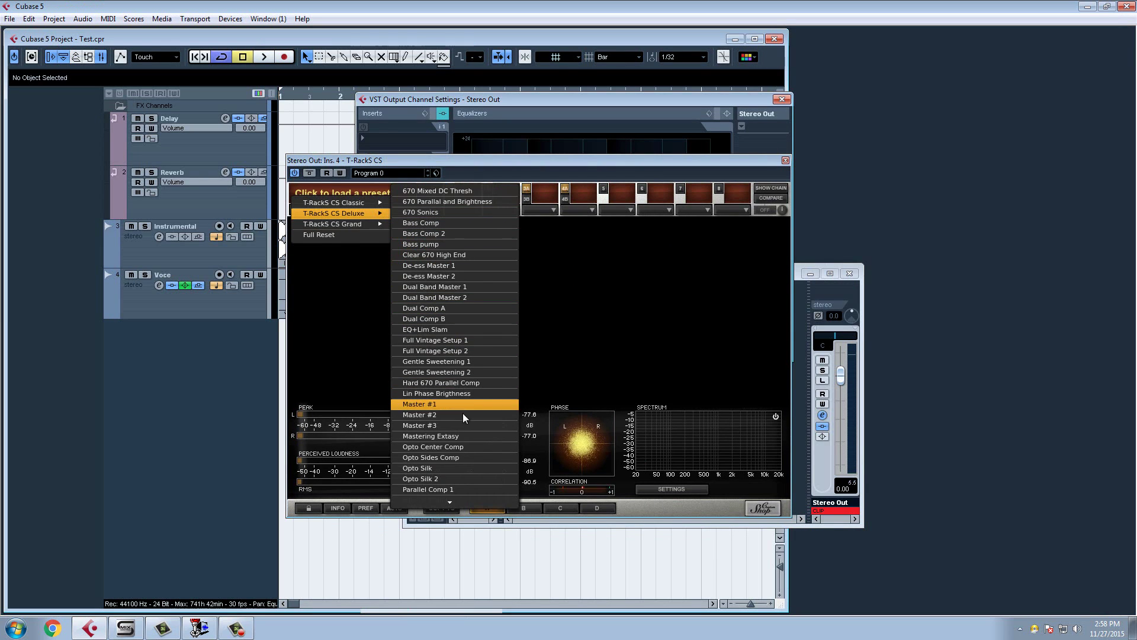
{"action": "left_click", "coordinate": [471, 445]}
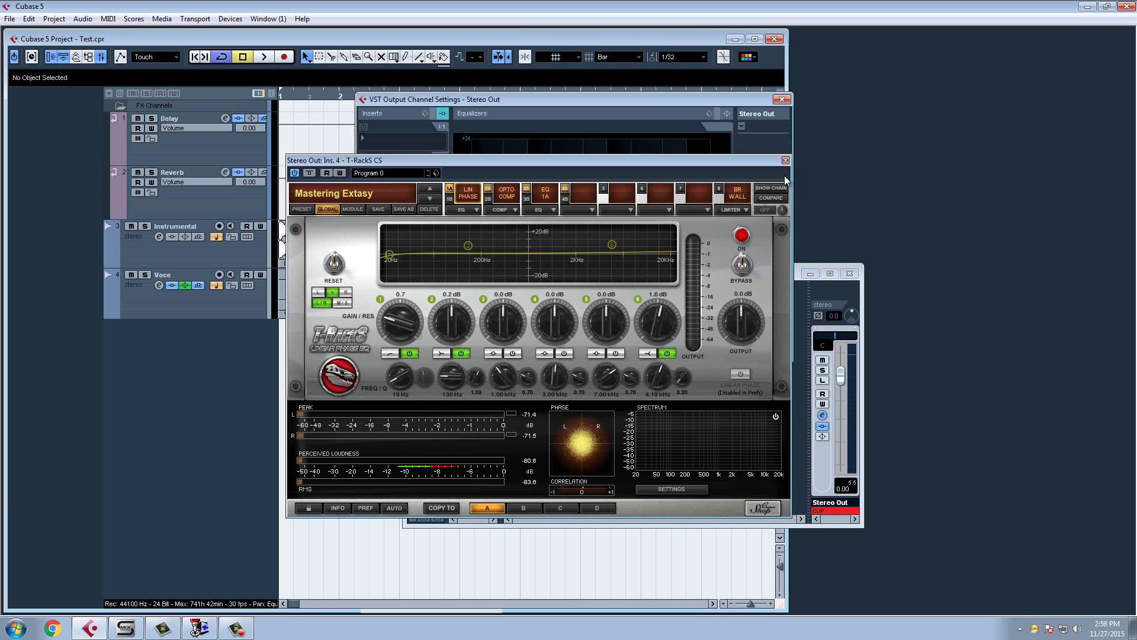
{"action": "left_click", "coordinate": [784, 160]}
{"action": "left_click", "coordinate": [782, 98]}
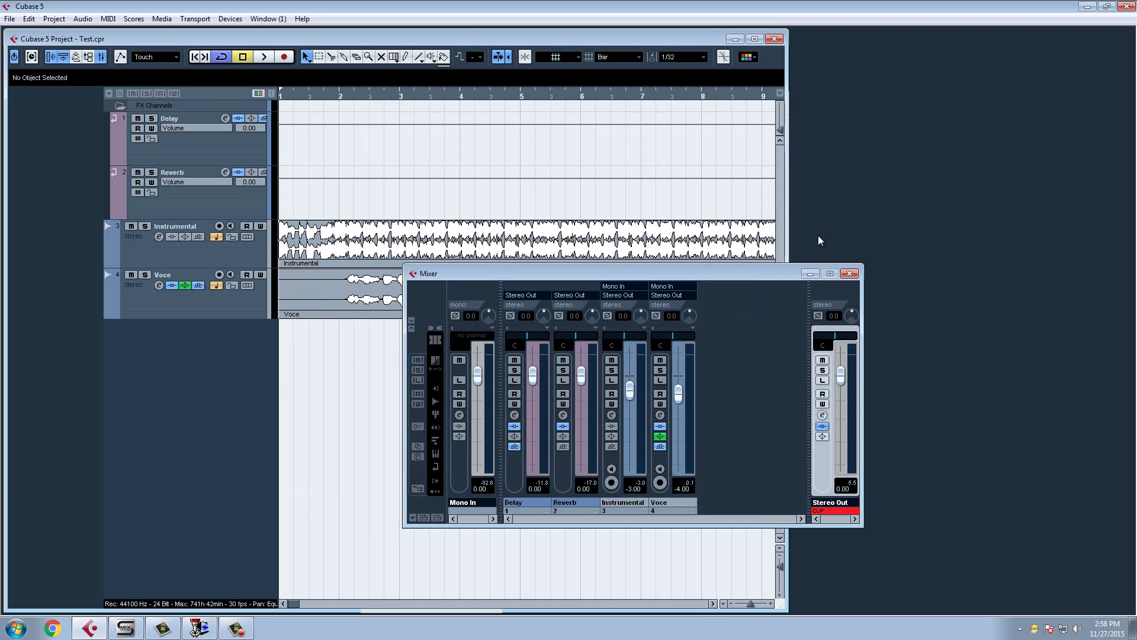
{"action": "left_click", "coordinate": [849, 274]}
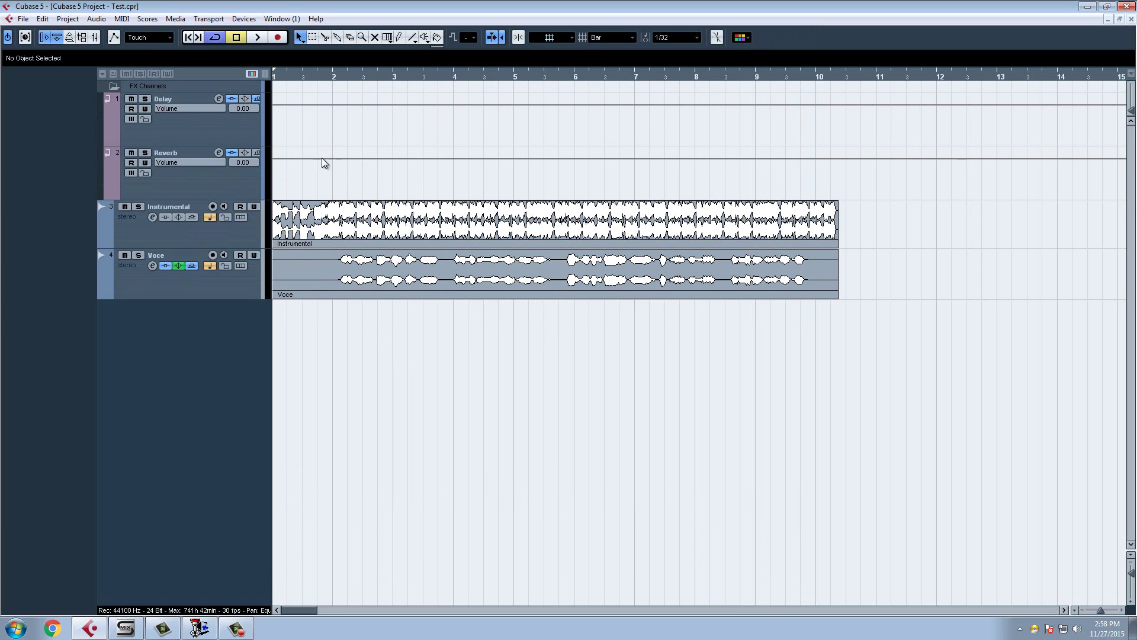
- Set the locator range from bar 1 to just past the end of both clips and play the mastered mix
{"action": "key", "text": "g"}
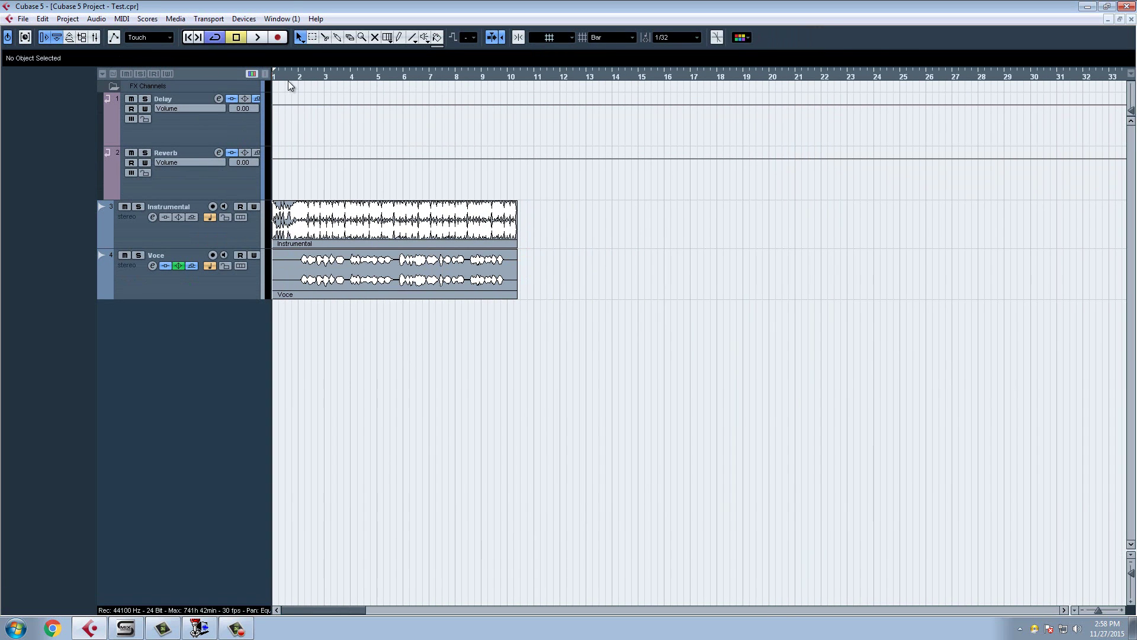
{"action": "left_click_drag", "start_coordinate": [275, 74], "coordinate": [439, 74]}
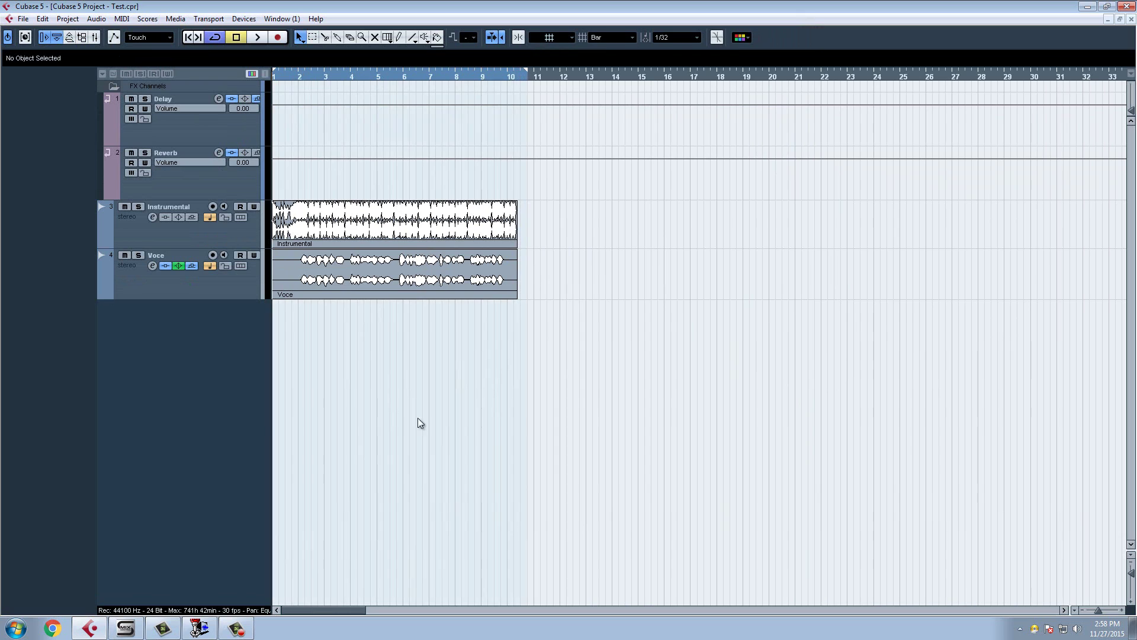
{"action": "key", "text": "space"}
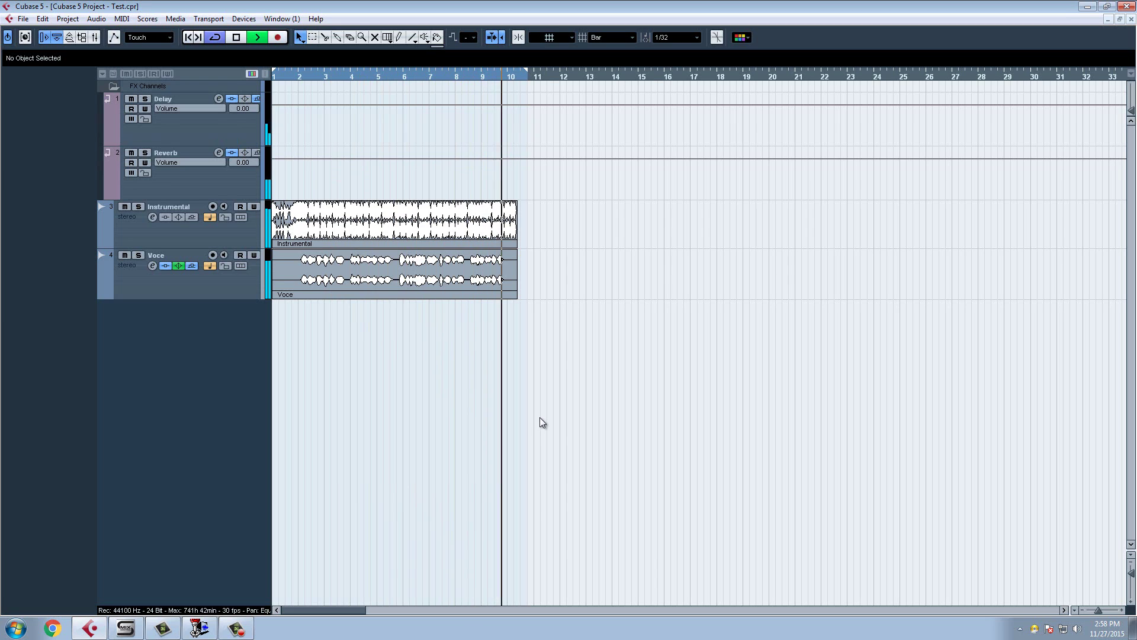
{"action": "key", "text": "space"}
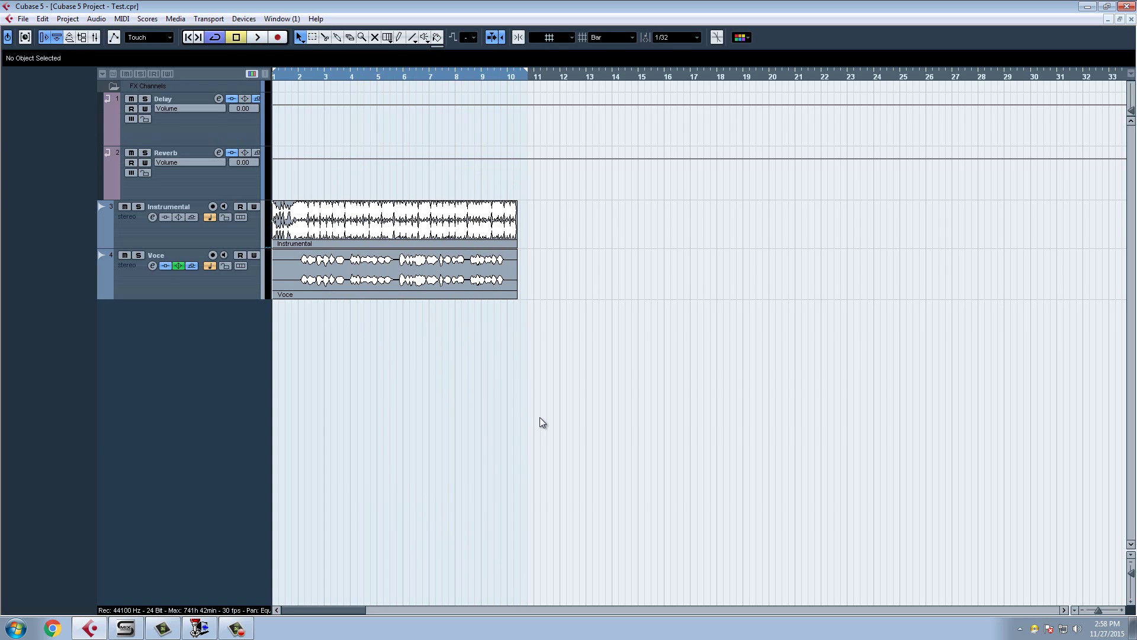
- Solo the Voce track and play the processed vocal from bar 2, with its channel settings window clear of the clips
{"action": "left_click", "coordinate": [152, 266]}
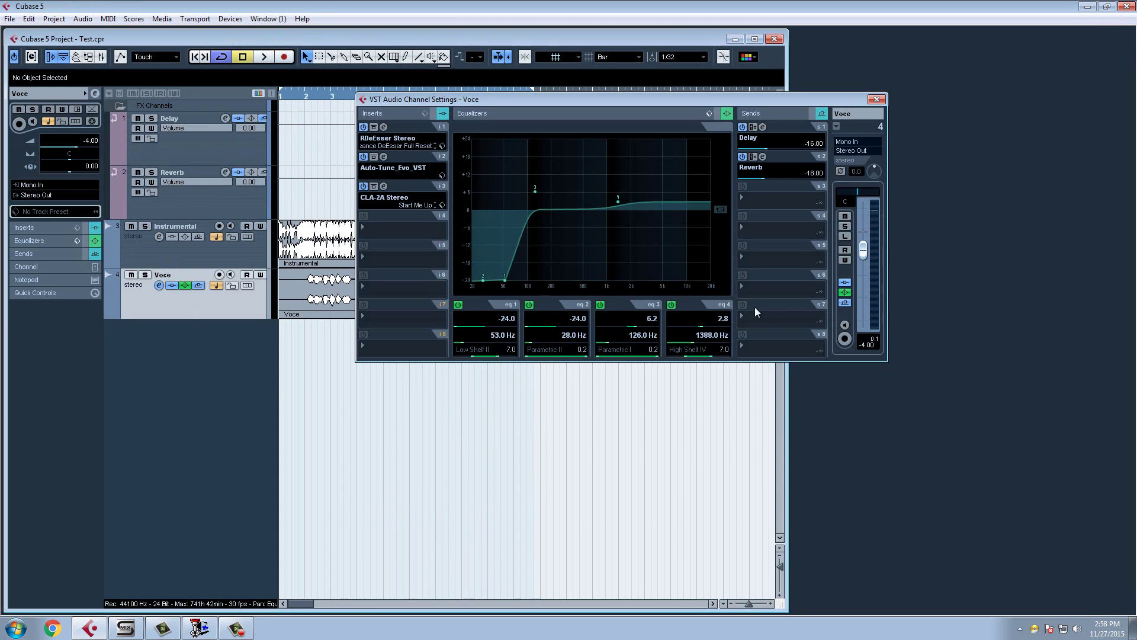
{"action": "left_click", "coordinate": [144, 275]}
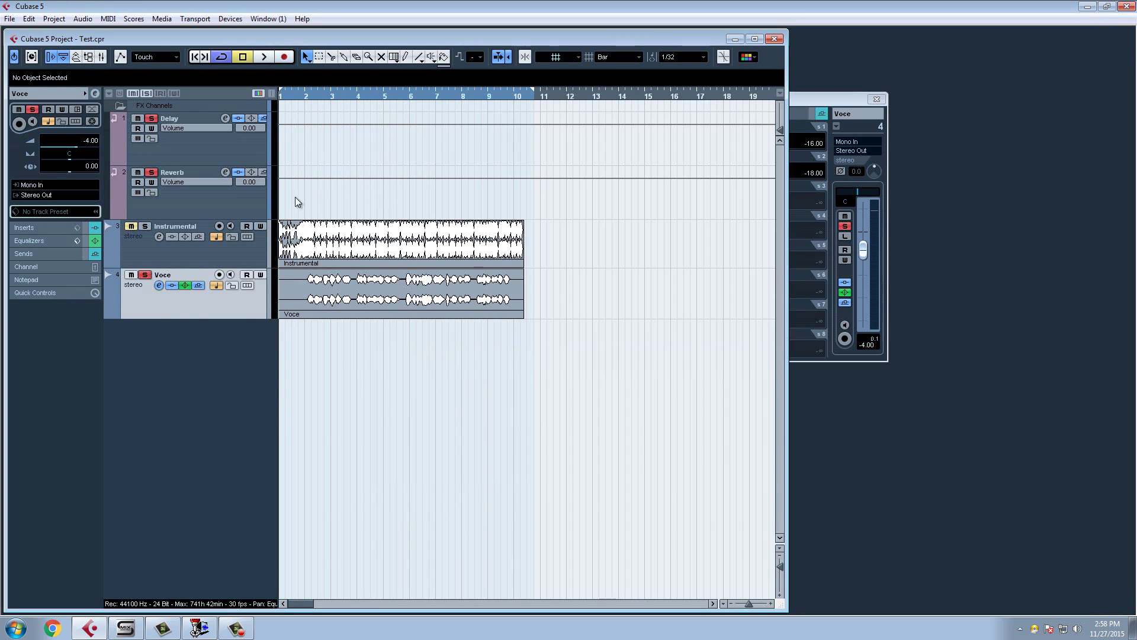
{"action": "left_click", "coordinate": [307, 99]}
{"action": "left_click", "coordinate": [735, 39]}
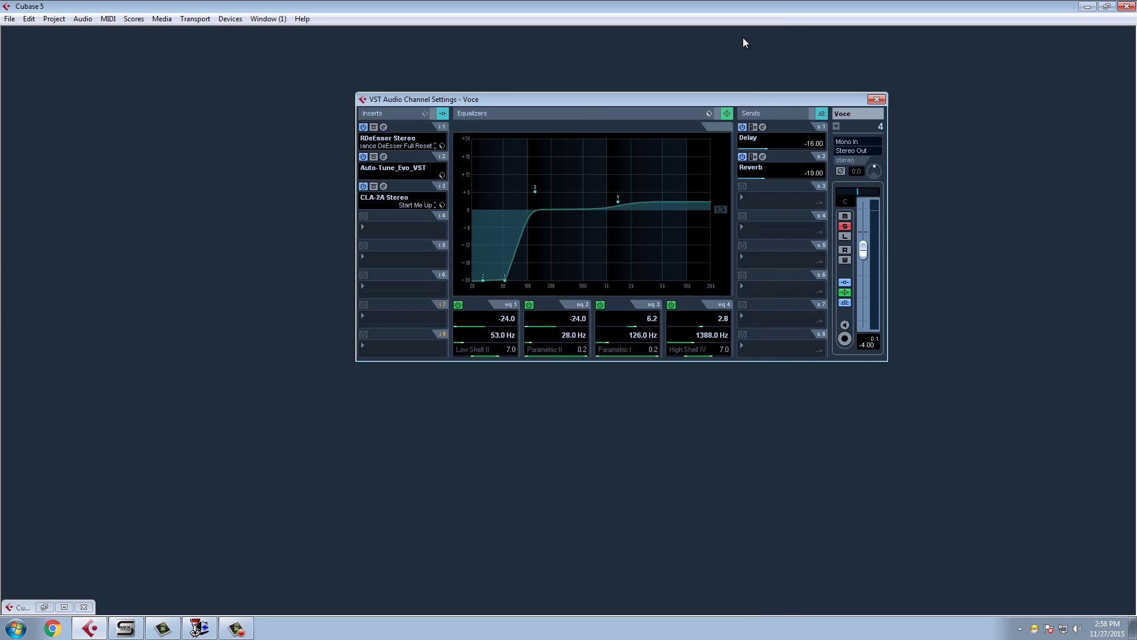
{"action": "left_click", "coordinate": [46, 607]}
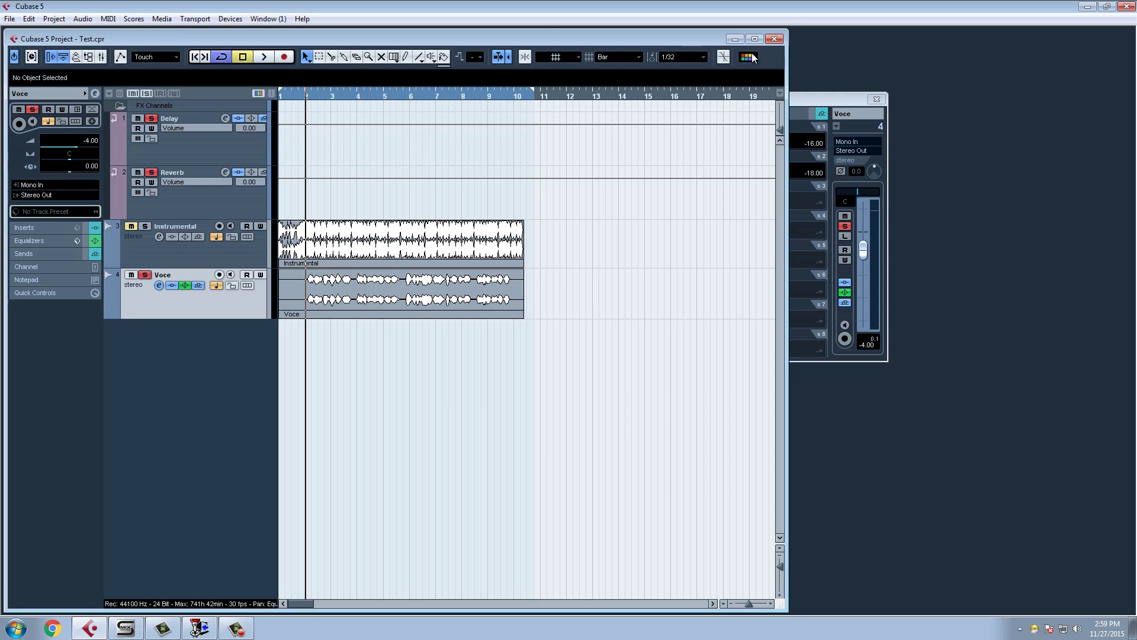
{"action": "key", "text": "space"}
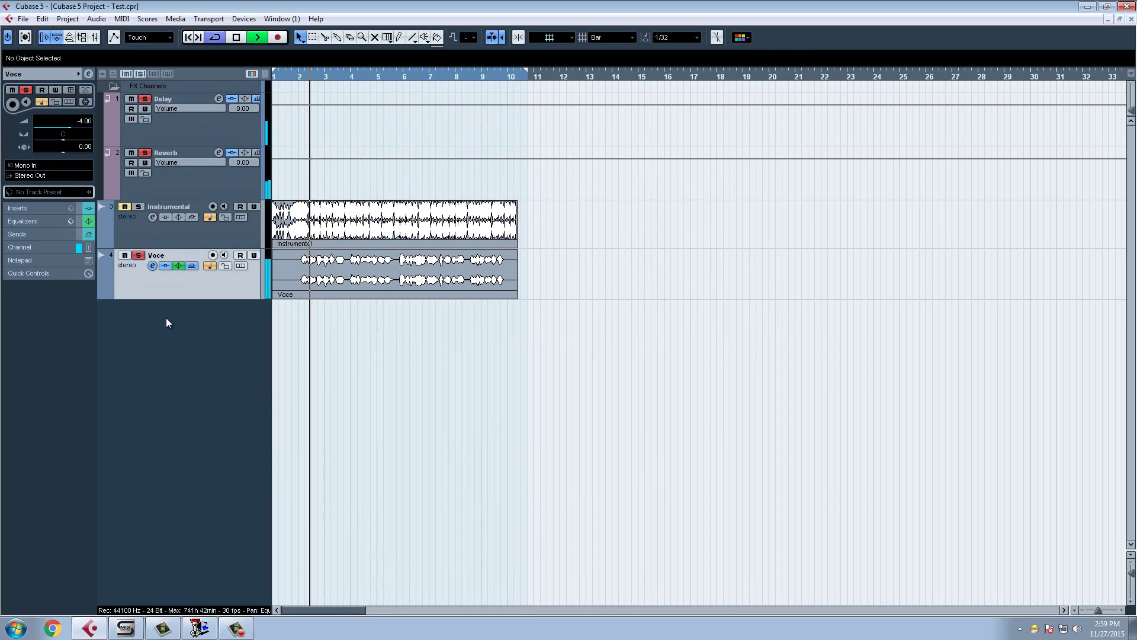
{"action": "left_click", "coordinate": [152, 266]}
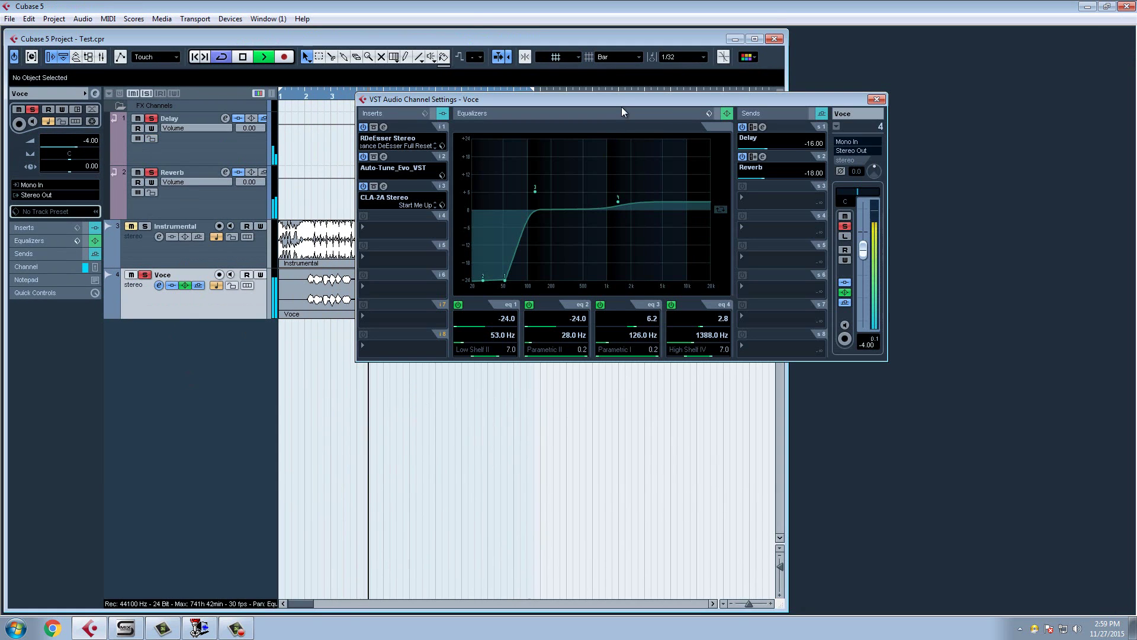
{"action": "left_click_drag", "start_coordinate": [623, 102], "coordinate": [808, 265]}
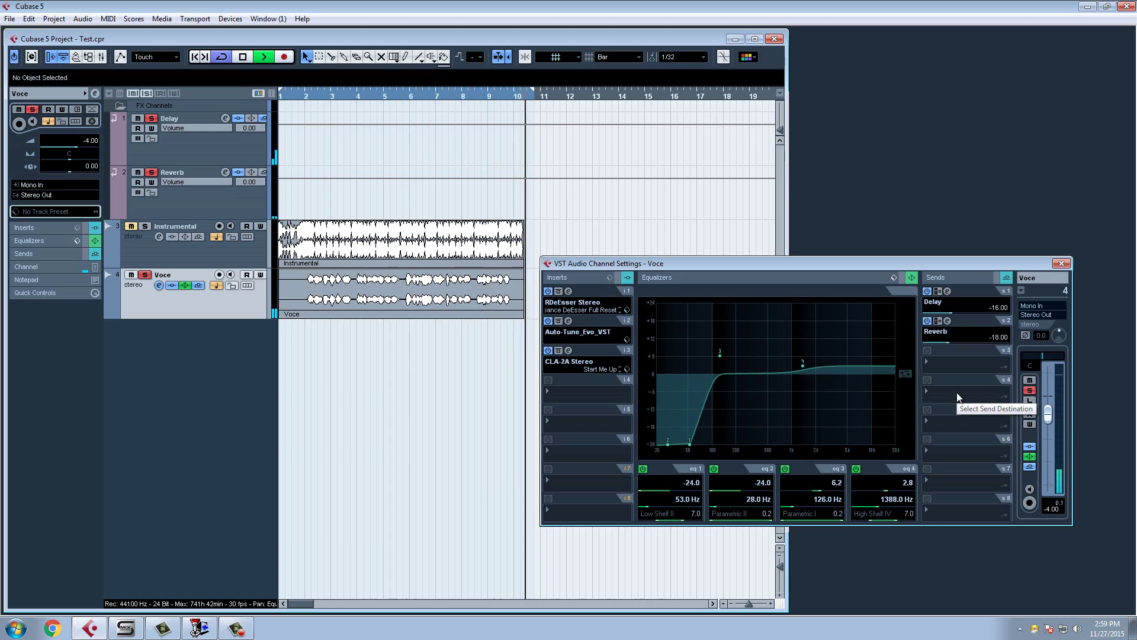
- Stop playback and switch off the Voce channel's Reverb and Delay sends and all four EQ bands
{"action": "key", "text": "space"}
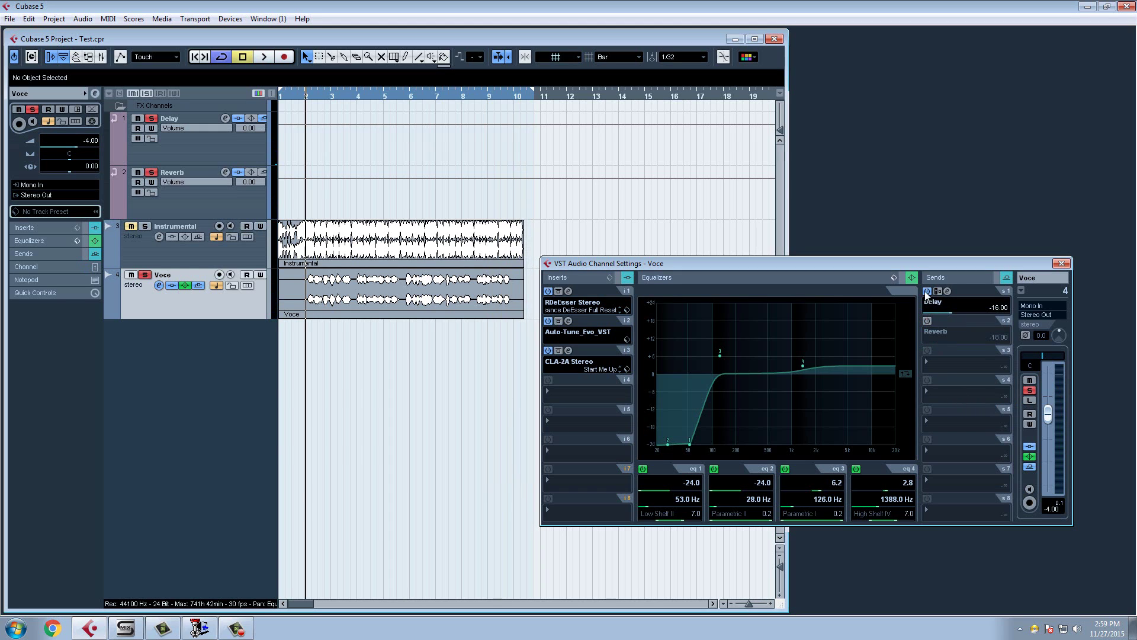
{"action": "left_click", "coordinate": [927, 292]}
{"action": "left_click", "coordinate": [856, 469]}
{"action": "left_click", "coordinate": [784, 469]}
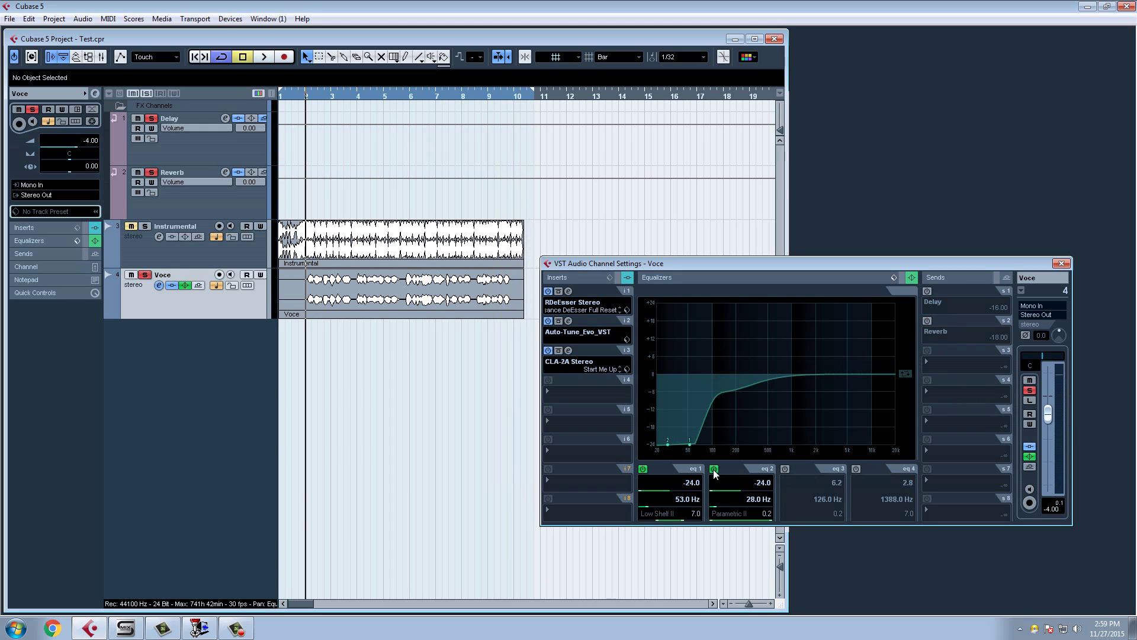
{"action": "left_click", "coordinate": [713, 469]}
{"action": "left_click", "coordinate": [644, 469]}
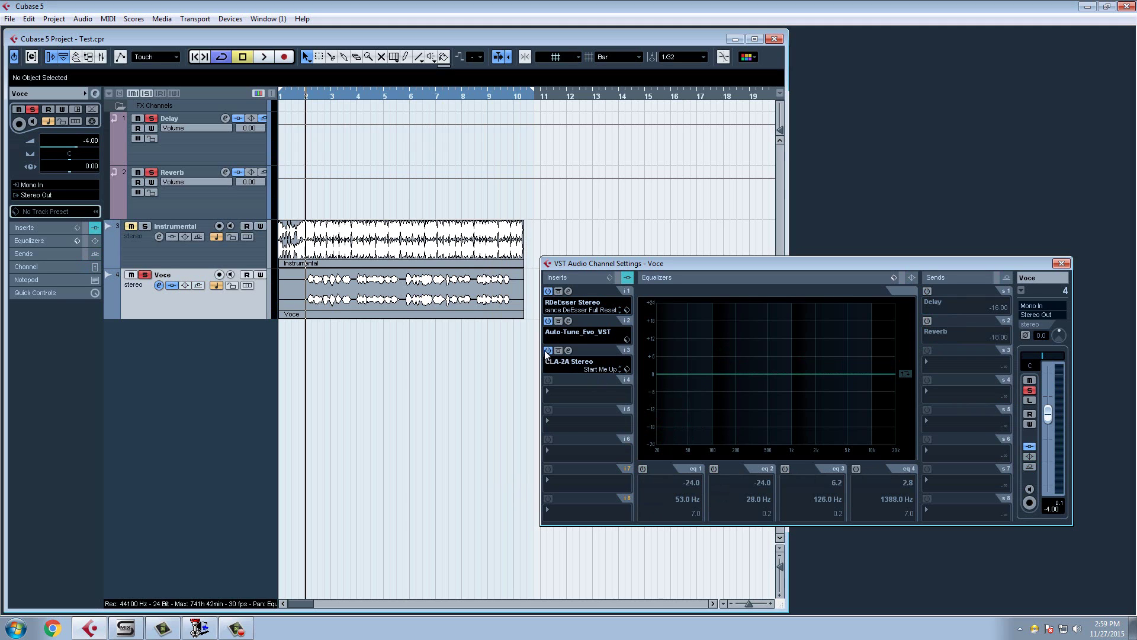
- Switch off the CLA-2A, Auto-Tune and RDeEsser inserts on Voce and play the soloed vocal dry
{"action": "left_click", "coordinate": [547, 350]}
{"action": "left_click", "coordinate": [547, 321]}
{"action": "left_click", "coordinate": [548, 292]}
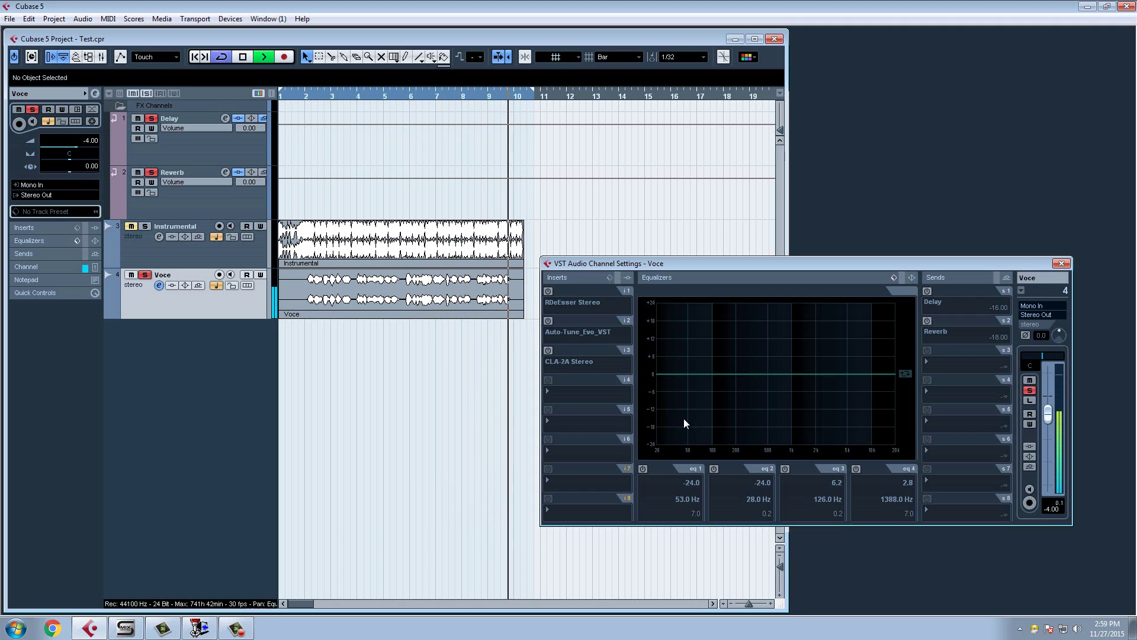
- Stop playback and switch the RDeEsser, Auto-Tune and CLA-2A inserts and all four EQ bands back on for Voce
{"action": "key", "text": "space"}
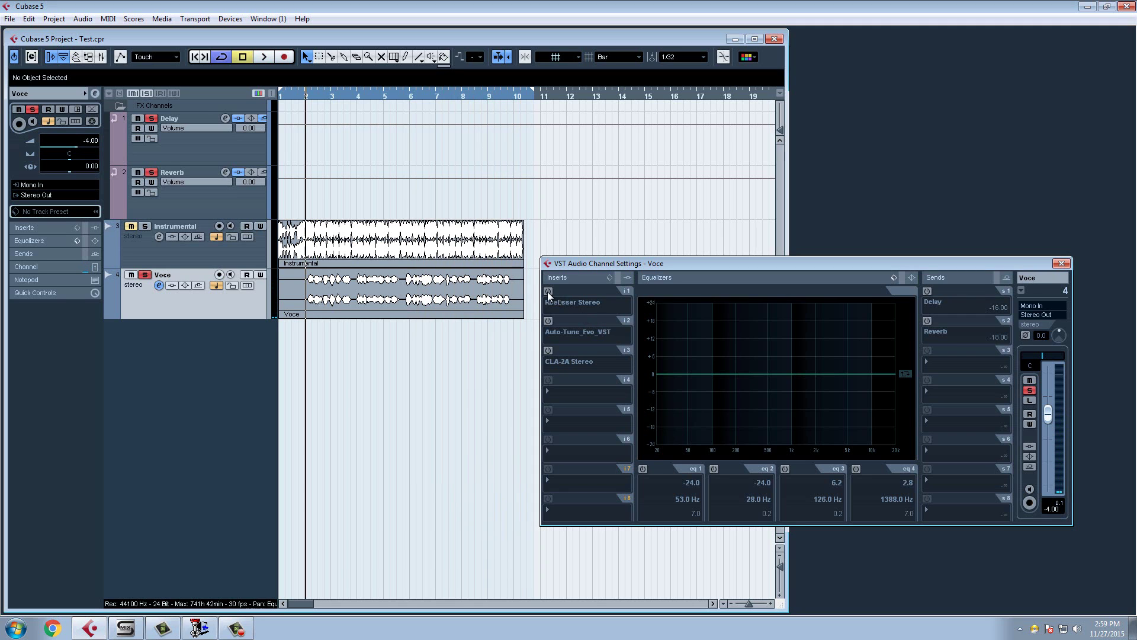
{"action": "left_click", "coordinate": [548, 321]}
{"action": "left_click", "coordinate": [547, 350]}
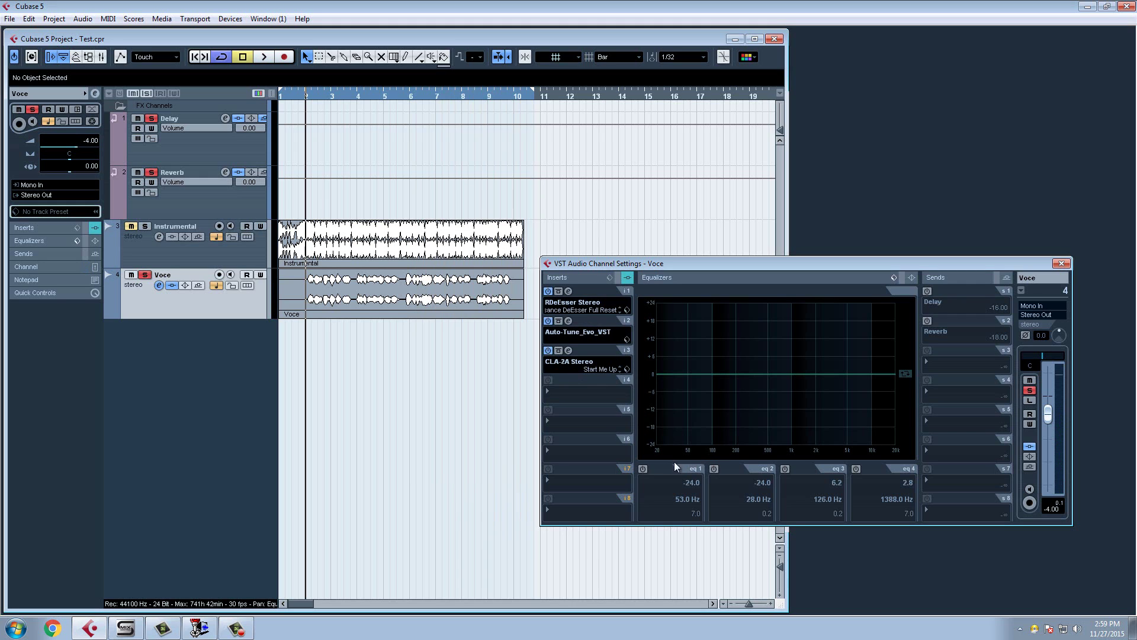
{"action": "left_click", "coordinate": [643, 468]}
{"action": "left_click", "coordinate": [714, 469]}
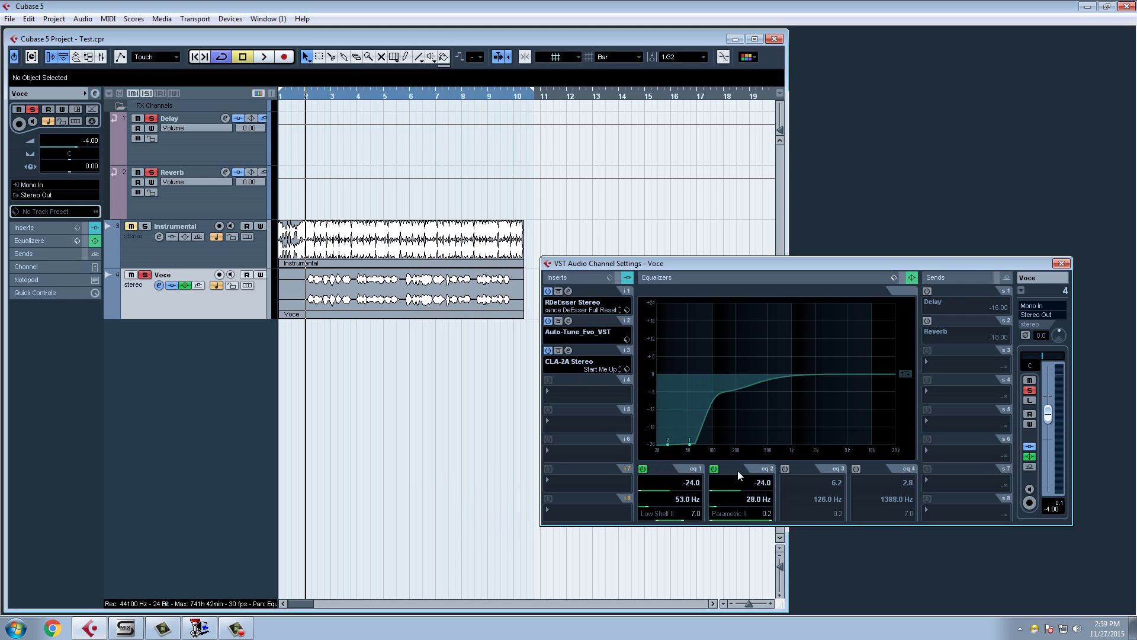
{"action": "left_click", "coordinate": [785, 468]}
{"action": "left_click", "coordinate": [856, 469]}
- Switch Voce's Reverb and Delay sends back on and play the soloed vocal with all its processing
{"action": "left_click", "coordinate": [928, 320]}
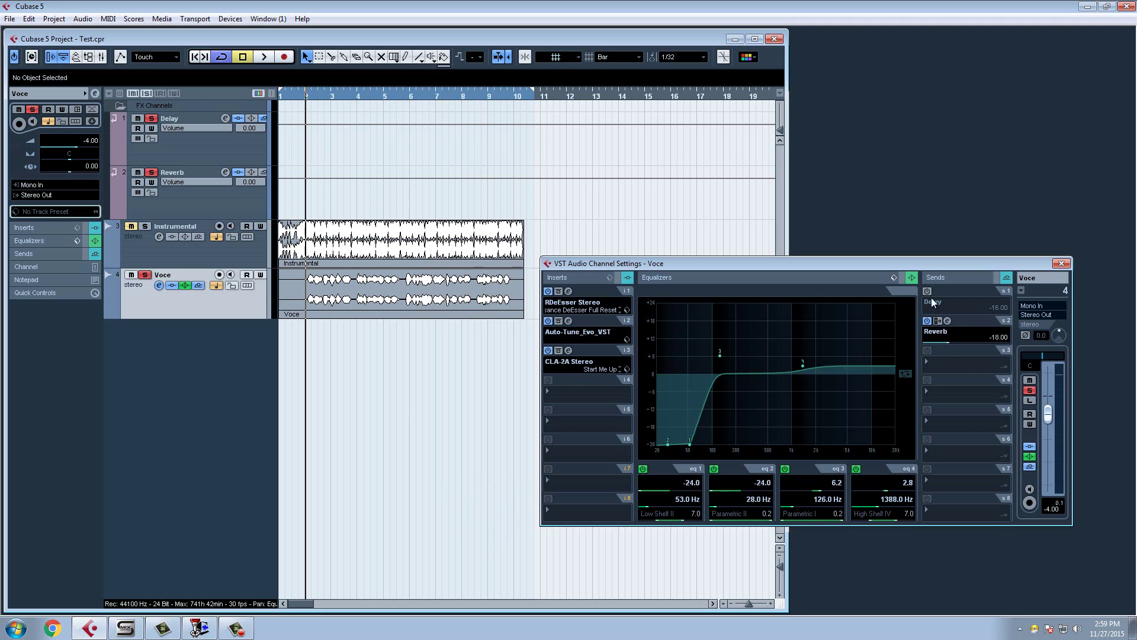
{"action": "left_click", "coordinate": [927, 291]}
{"action": "key", "text": "space"}
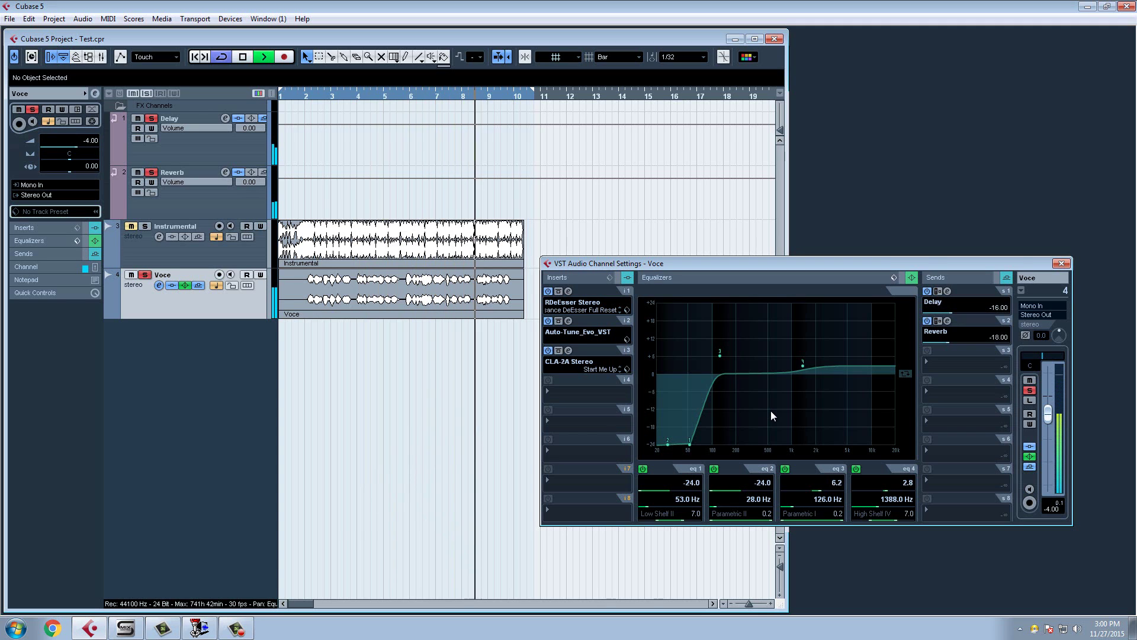
- Stop playback, switch off Voce's Reverb and Delay sends, and play the vocal without these effects
{"action": "key", "text": "space"}
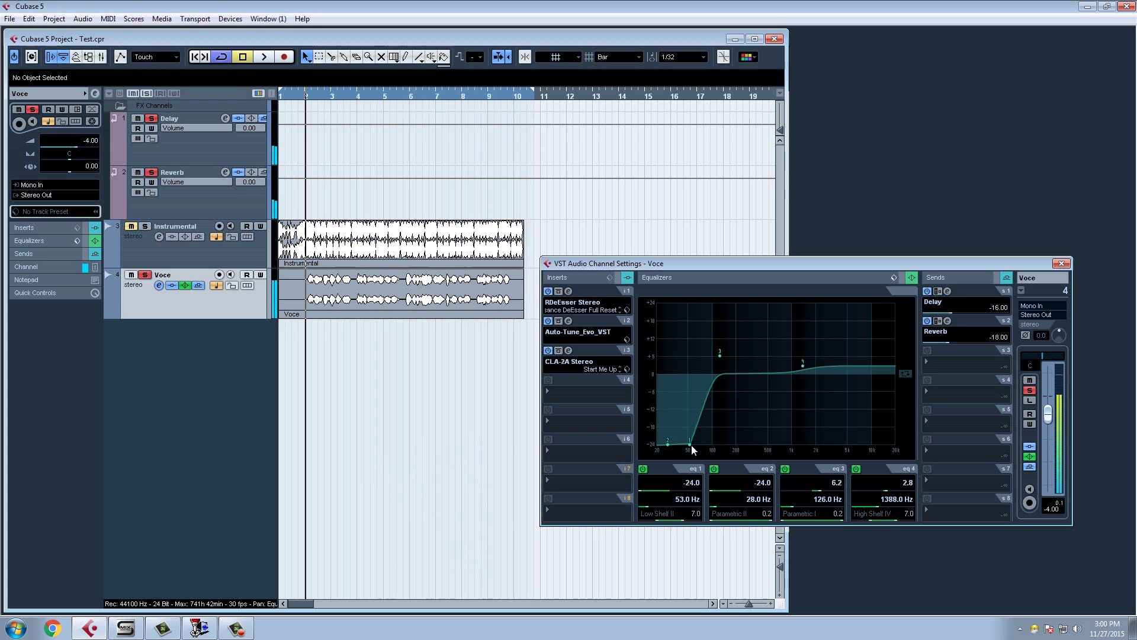
{"action": "left_click", "coordinate": [927, 320]}
{"action": "left_click", "coordinate": [927, 291]}
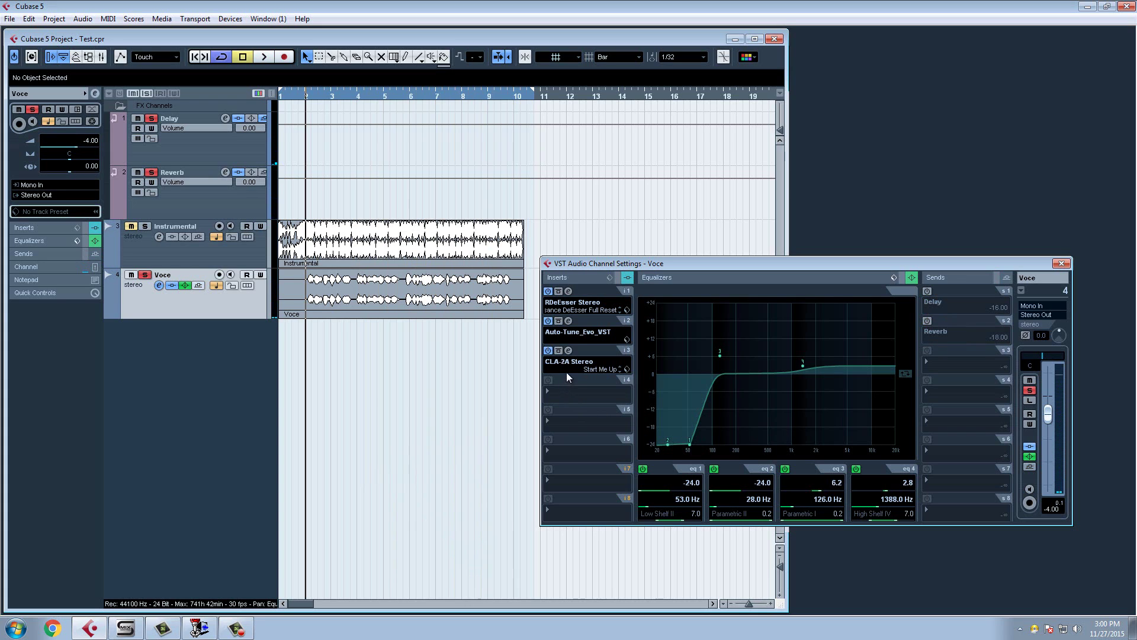
{"action": "key", "text": "space"}
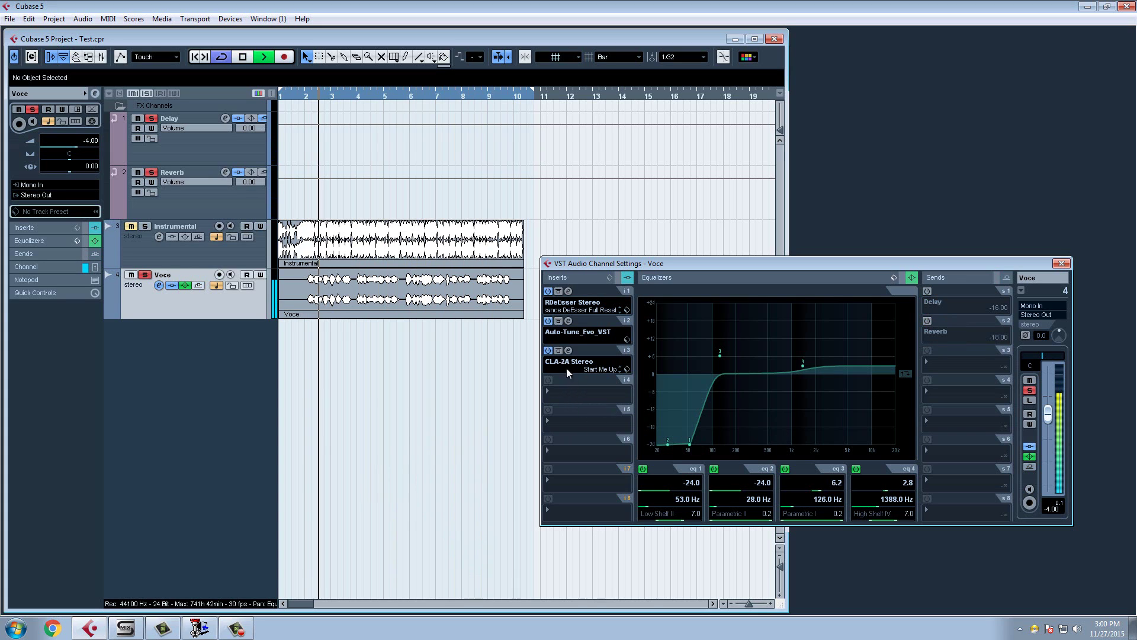
- Set the RDeEsser threshold on Voce to -35 during playback, and finish by stopping playback and closing the plug-in window
{"action": "left_click", "coordinate": [568, 291]}
{"action": "left_click_drag", "start_coordinate": [534, 276], "coordinate": [723, 338]}
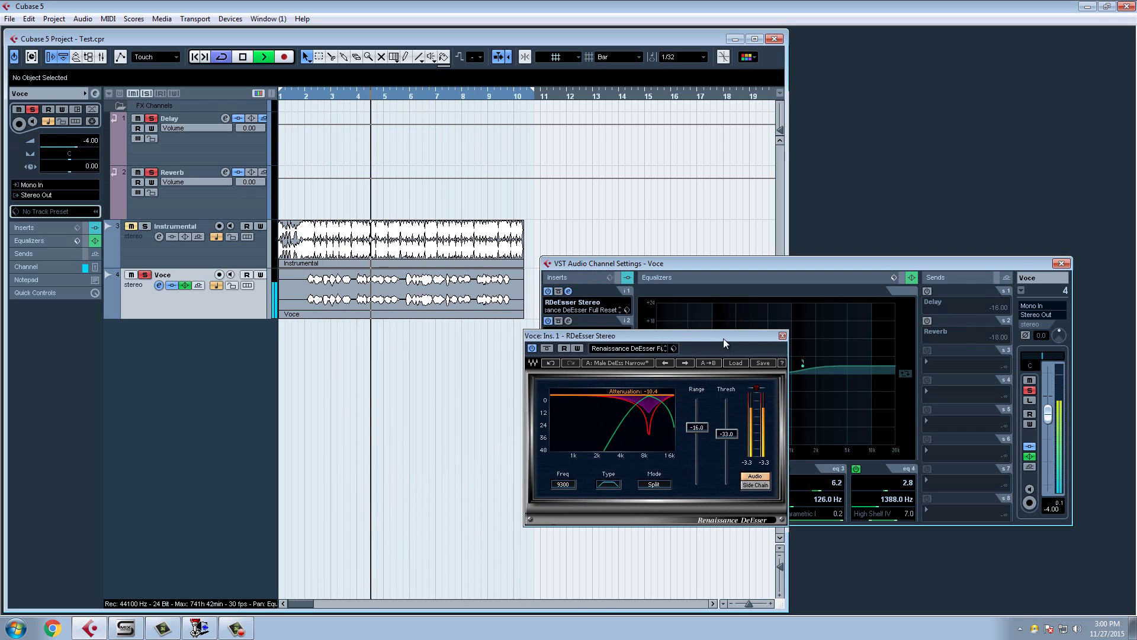
{"action": "left_click", "coordinate": [727, 434]}
{"action": "type", "text": "-35"}
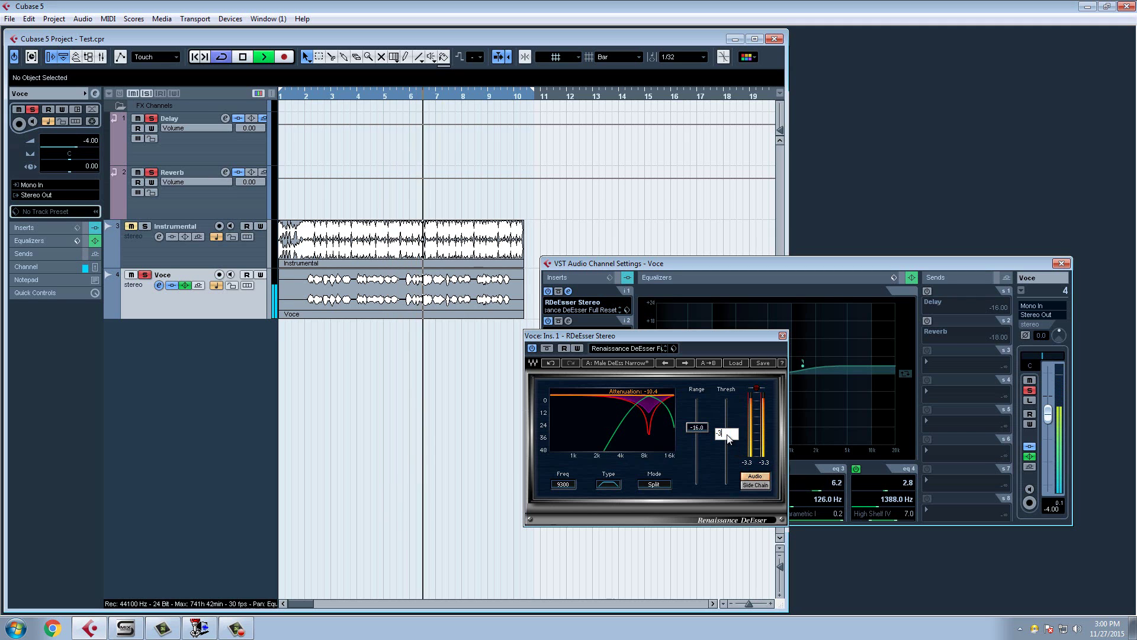
{"action": "key", "text": "Return"}
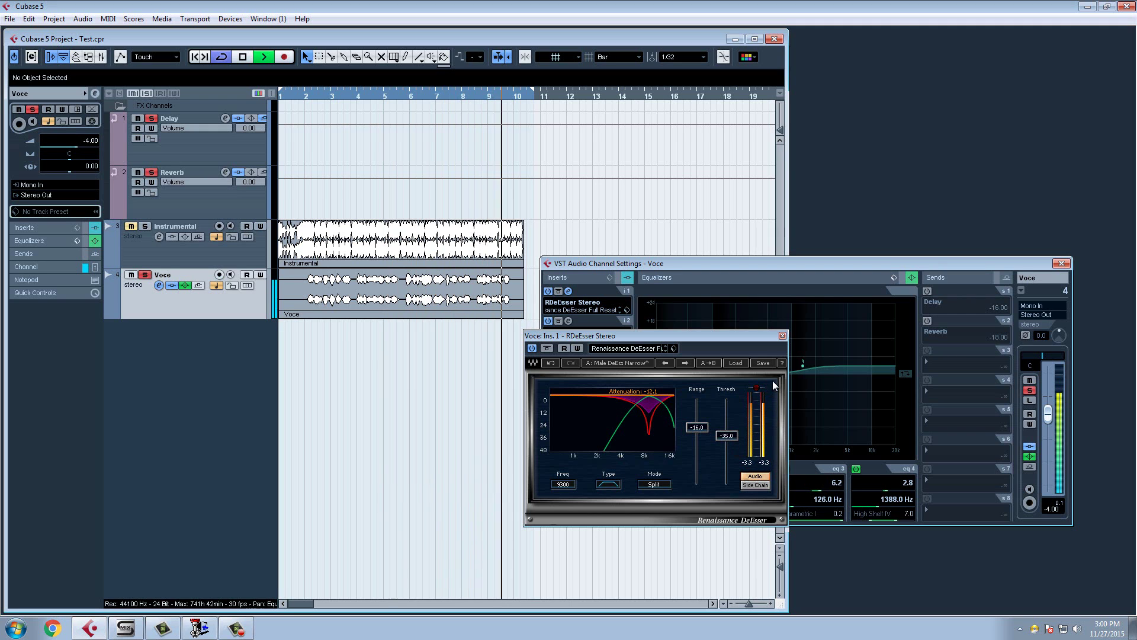
{"action": "key", "text": "space"}
{"action": "left_click", "coordinate": [782, 336]}
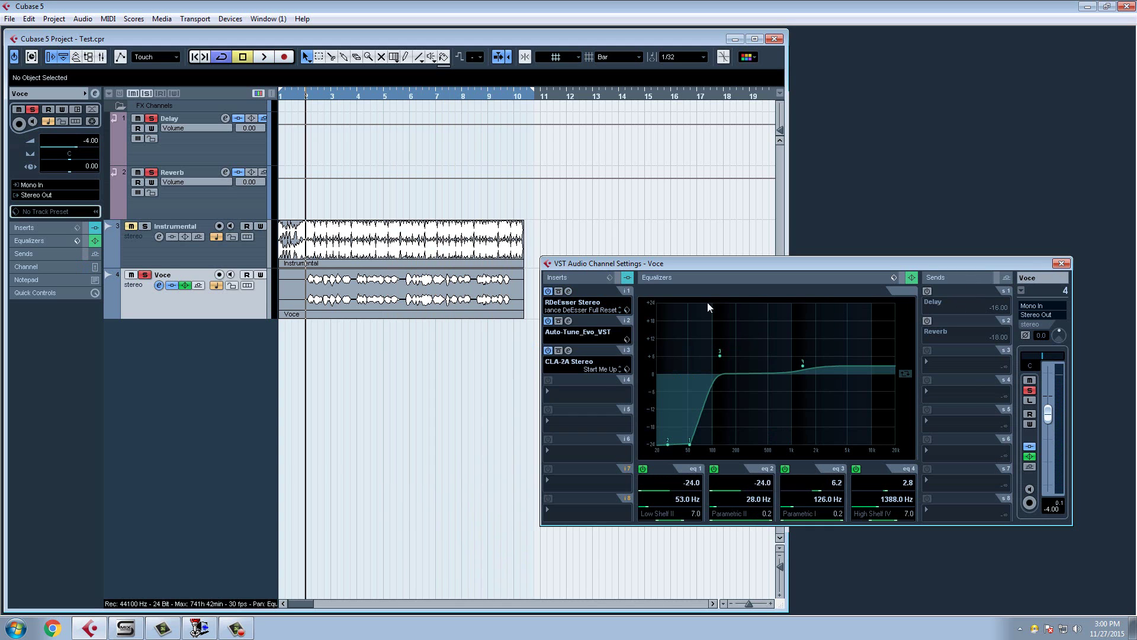
- Open Voce's RDeEsser, Auto-Tune Evo and CLA-2A insert windows and arrange them so all three are fully visible
{"action": "left_click", "coordinate": [568, 291]}
{"action": "left_click_drag", "start_coordinate": [649, 343], "coordinate": [128, 41]}
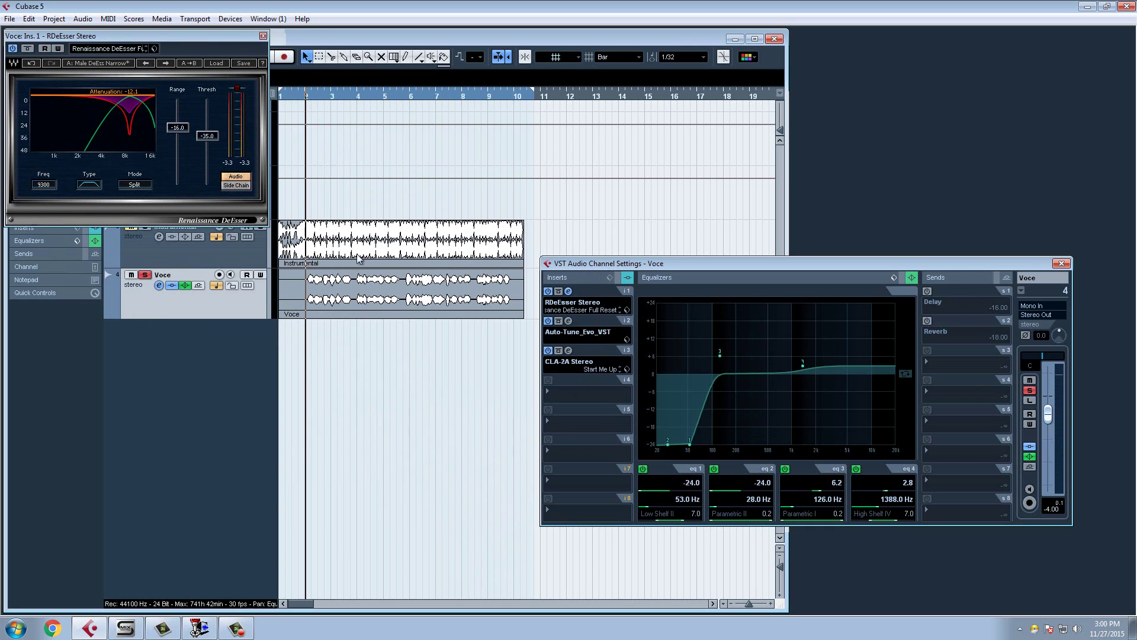
{"action": "left_click", "coordinate": [568, 321]}
{"action": "left_click_drag", "start_coordinate": [564, 126], "coordinate": [509, 34]}
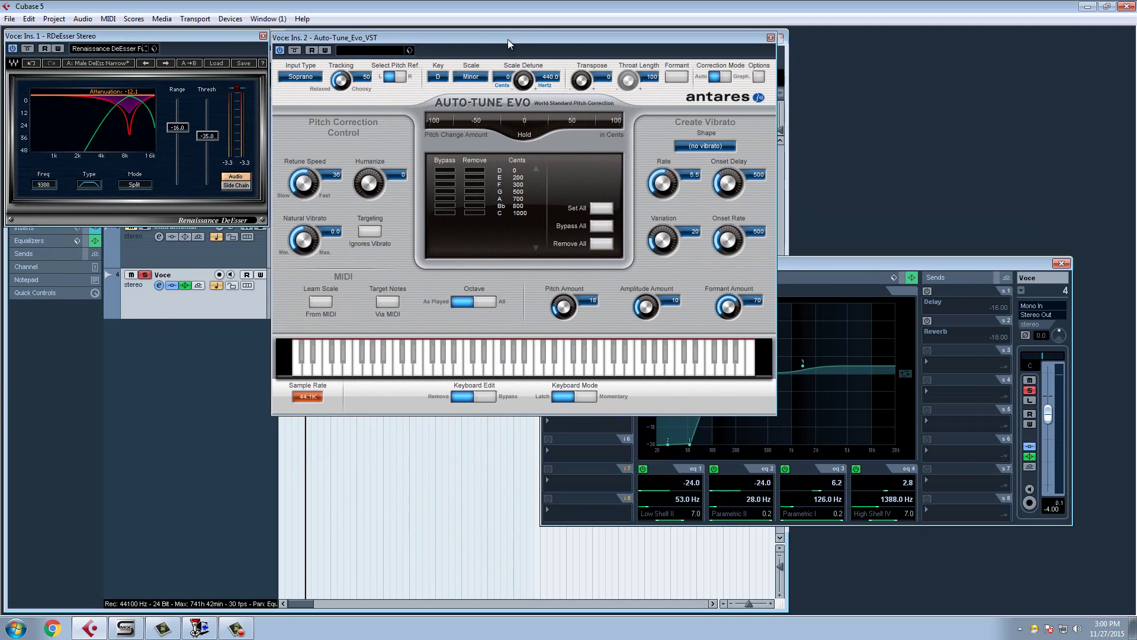
{"action": "left_click_drag", "start_coordinate": [815, 259], "coordinate": [845, 402]}
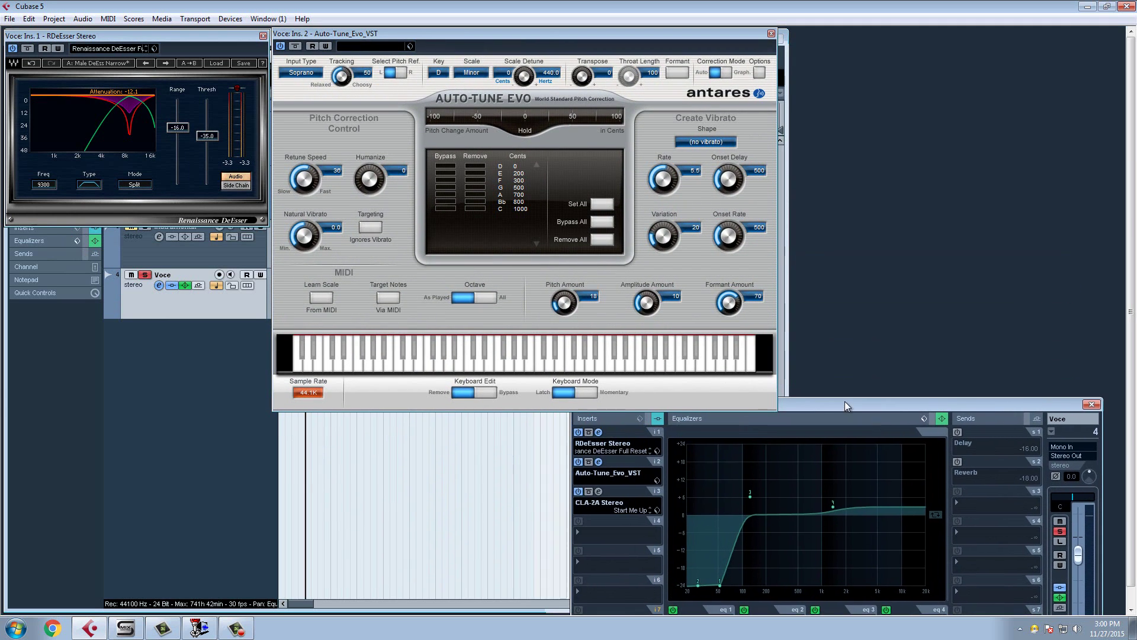
{"action": "left_click", "coordinate": [599, 492]}
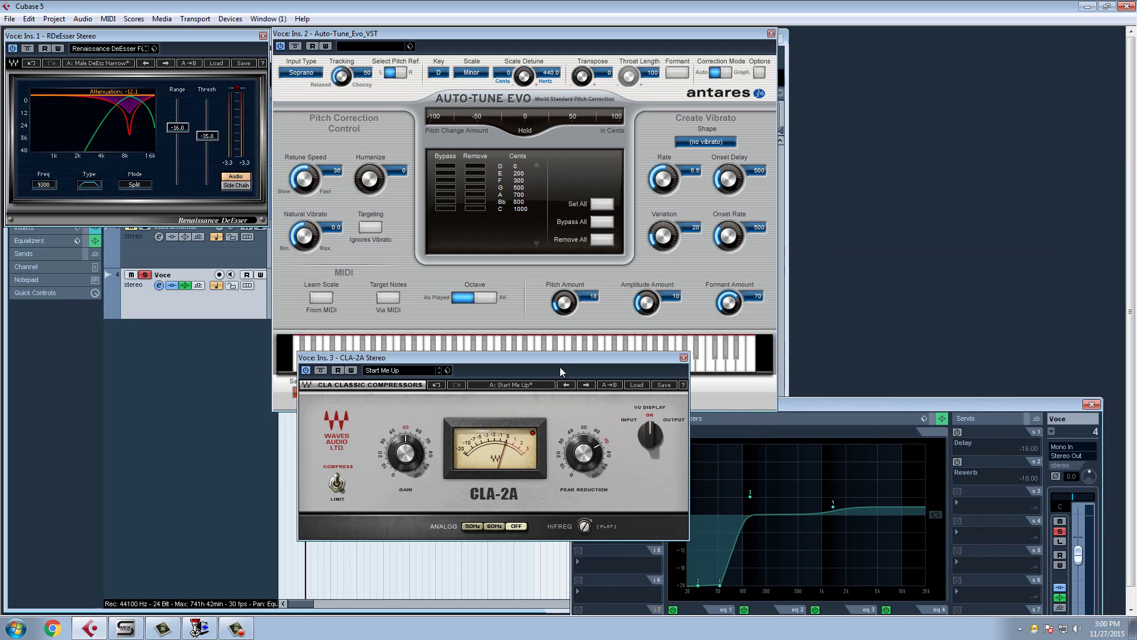
{"action": "left_click_drag", "start_coordinate": [559, 368], "coordinate": [271, 422]}
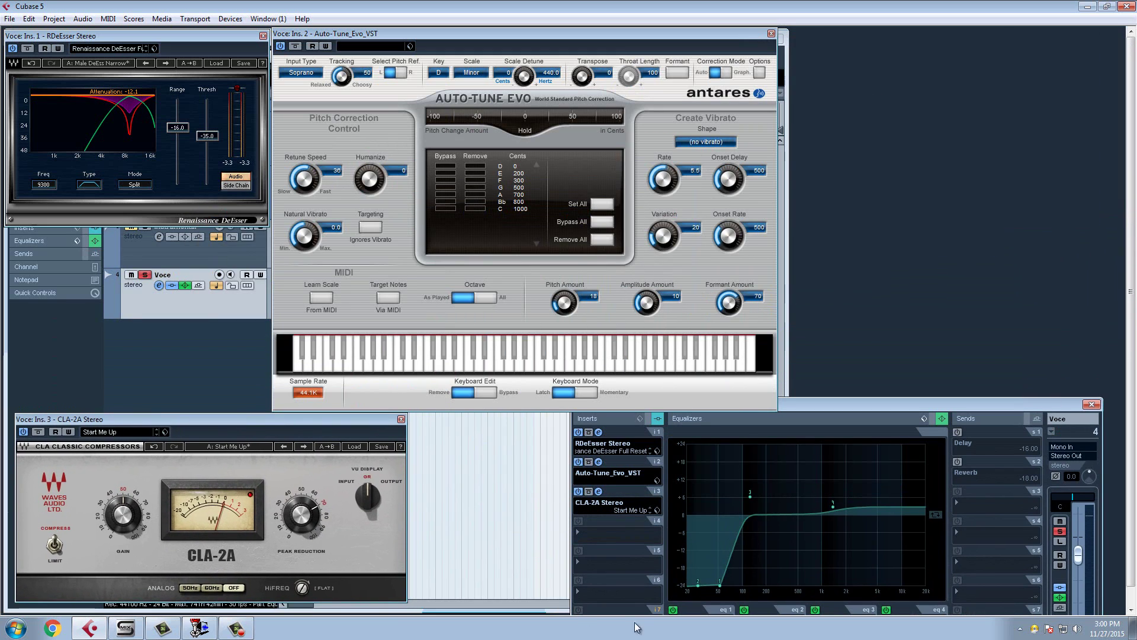
- Switch on Voce's Delay and Reverb sends and close its channel settings window
{"action": "left_click", "coordinate": [958, 433]}
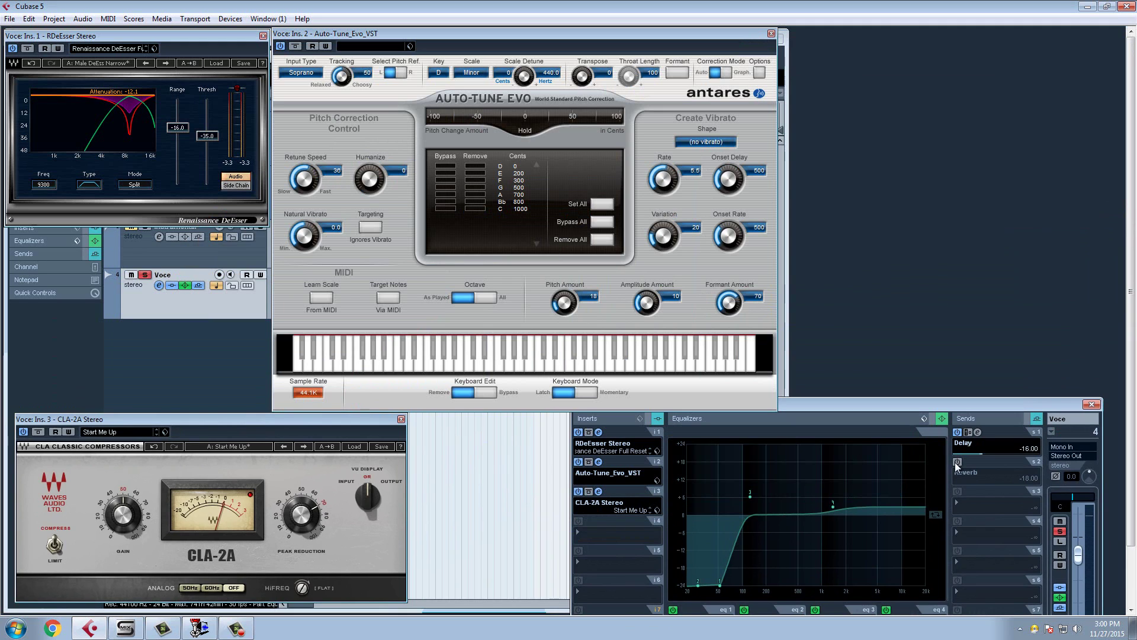
{"action": "left_click", "coordinate": [957, 462]}
{"action": "left_click", "coordinate": [1091, 405]}
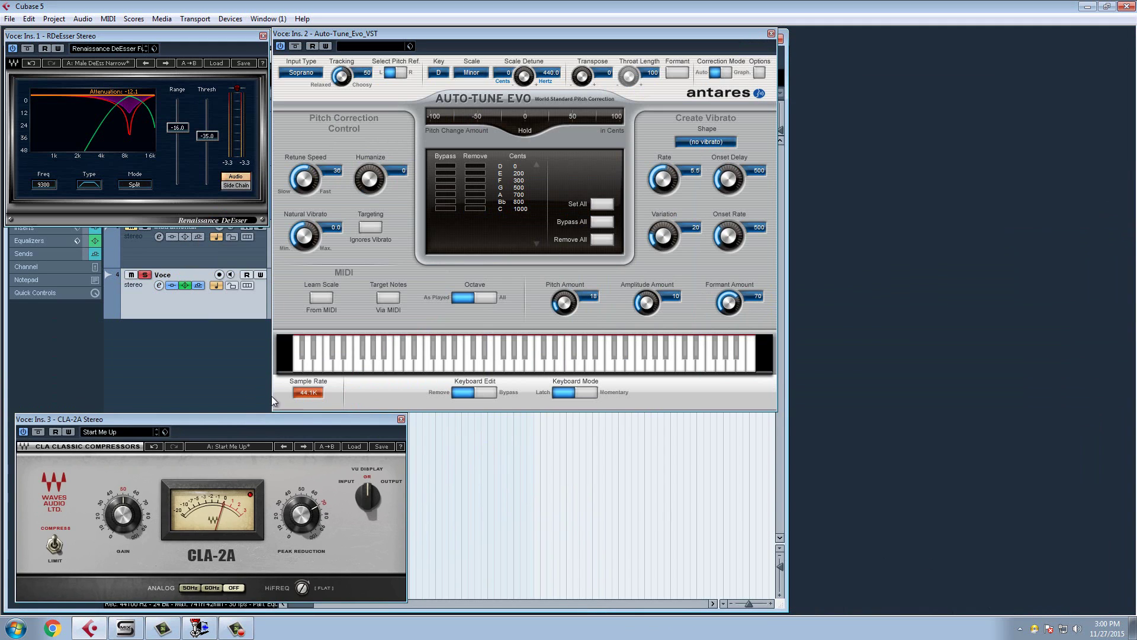
- Rearrange the RDeEsser, CLA-2A and Auto-Tune Evo windows so the Delay and Reverb tracks are uncovered
{"action": "left_click_drag", "start_coordinate": [208, 39], "coordinate": [1068, 43]}
{"action": "left_click_drag", "start_coordinate": [320, 419], "coordinate": [1048, 427]}
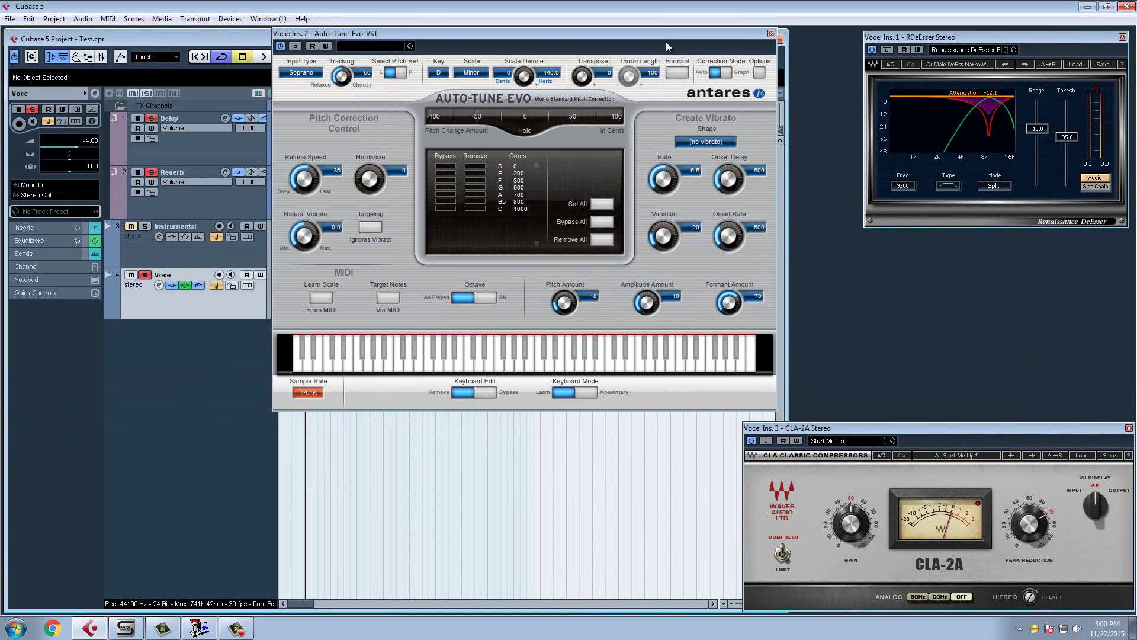
{"action": "left_click_drag", "start_coordinate": [666, 43], "coordinate": [411, 229]}
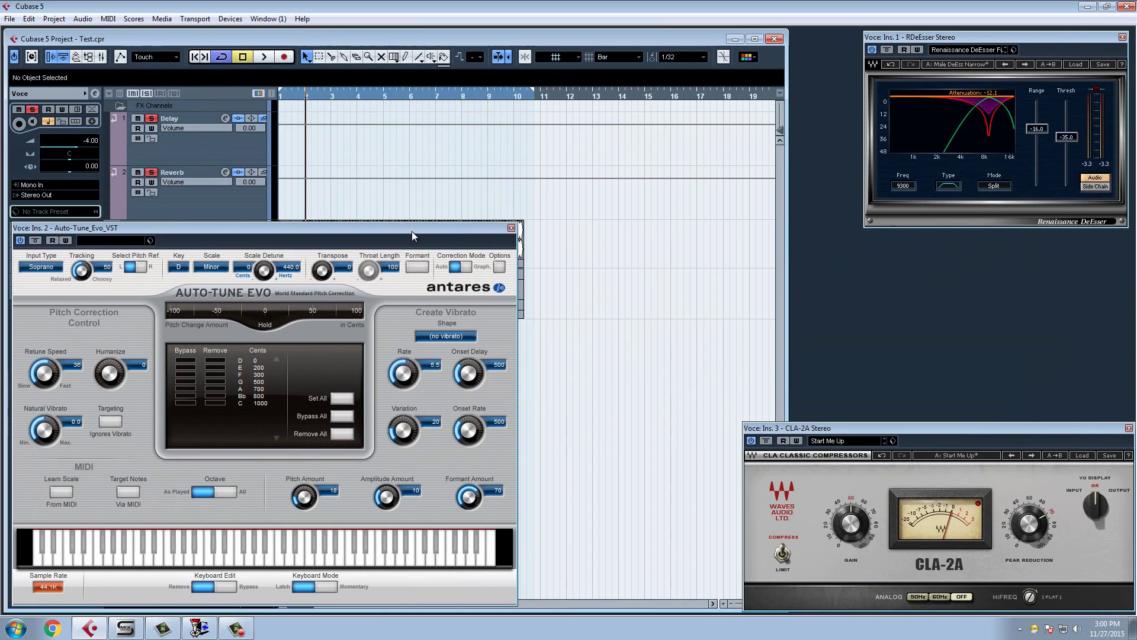
- Open the H-Delay insert of the Delay channel and place its window between the RDeEsser and CLA-2A windows
{"action": "left_click", "coordinate": [119, 105]}
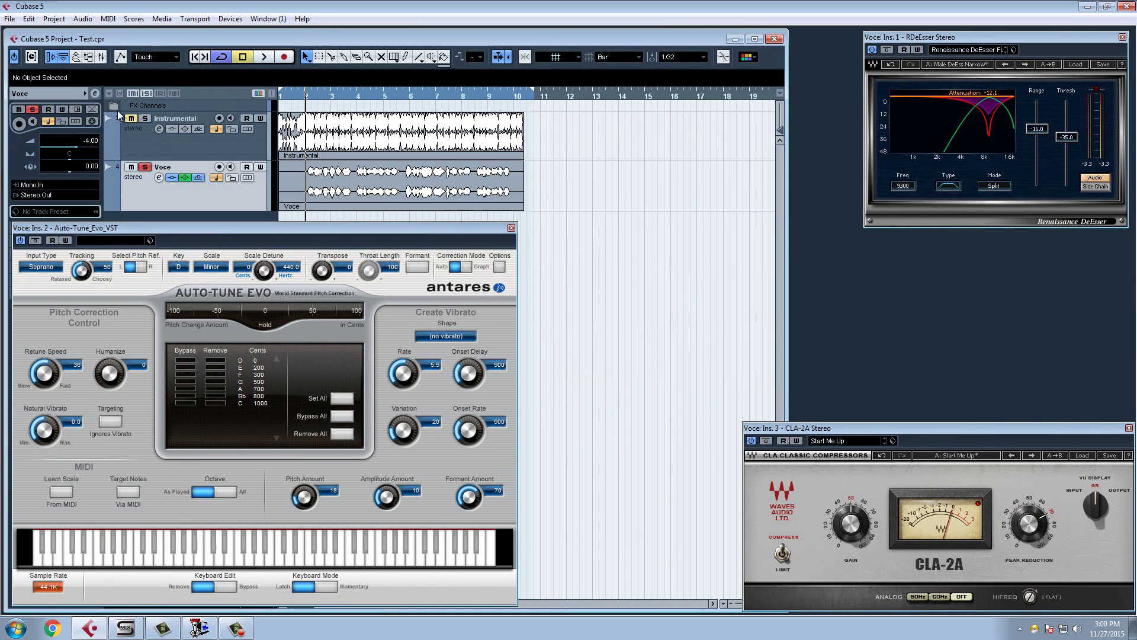
{"action": "left_click", "coordinate": [118, 111]}
{"action": "left_click", "coordinate": [225, 118]}
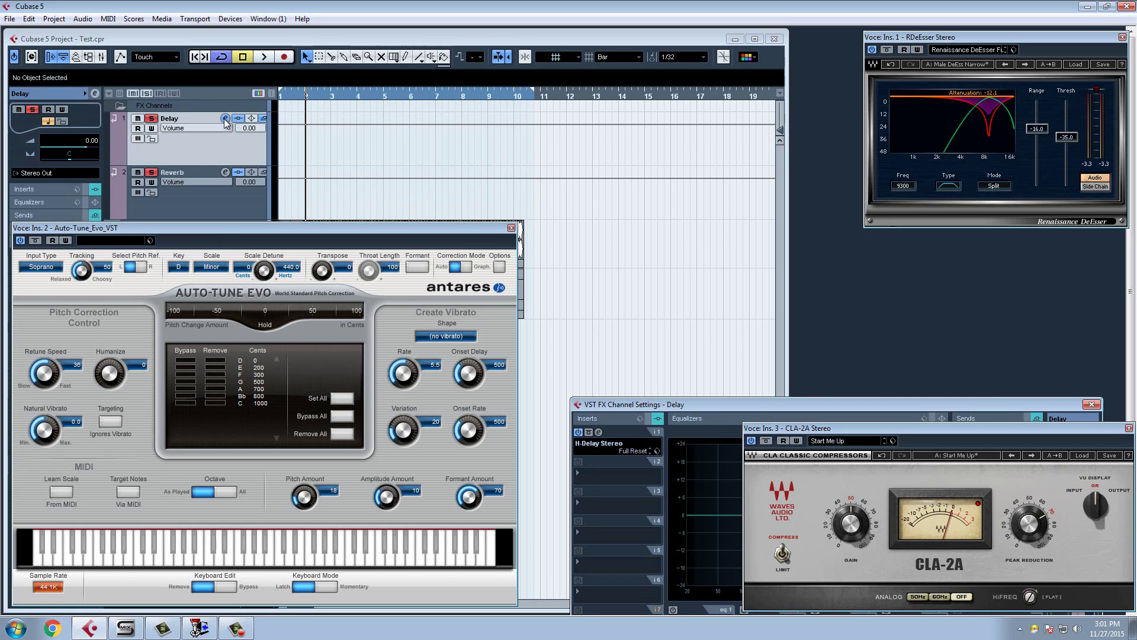
{"action": "left_click", "coordinate": [599, 432]}
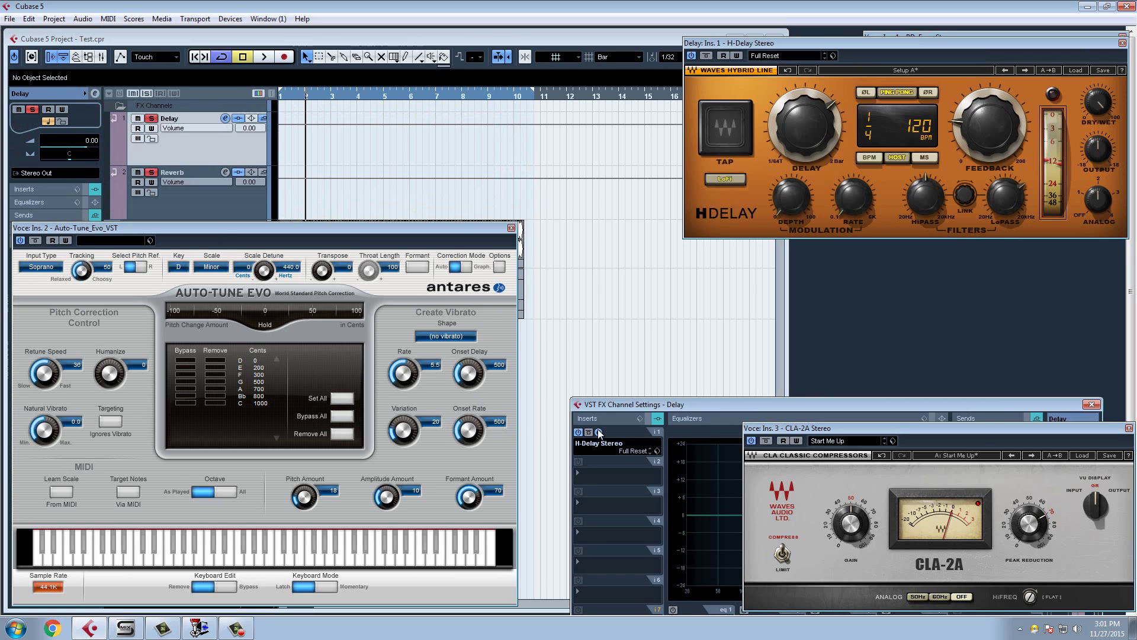
{"action": "left_click_drag", "start_coordinate": [827, 46], "coordinate": [829, 222]}
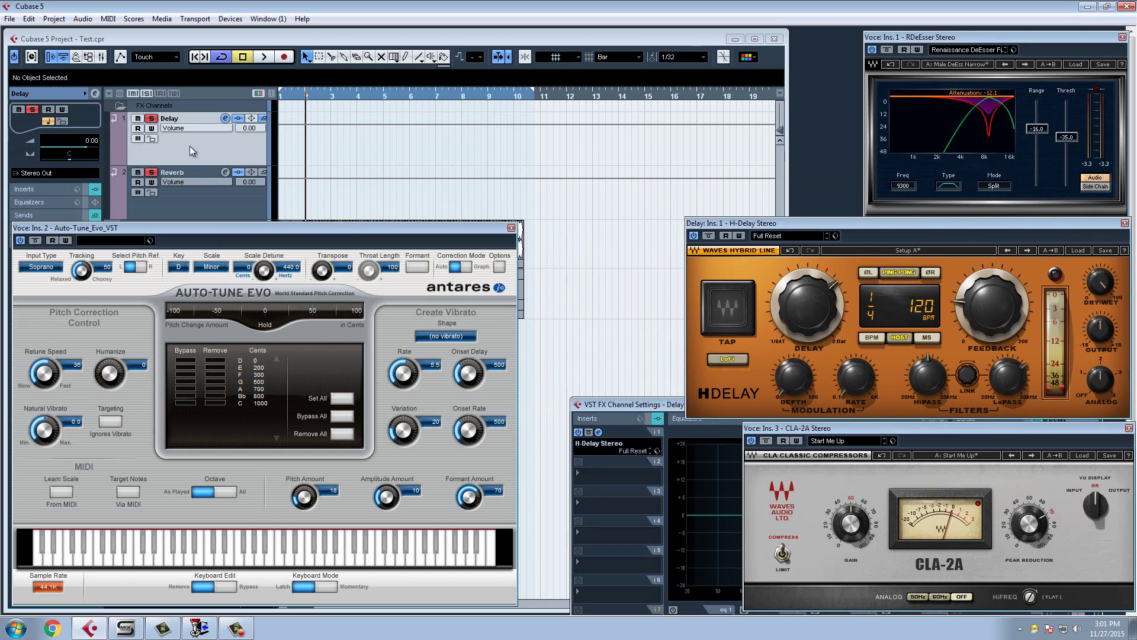
- Open the Reverb channel's EMpTy250 insert, place it above the Auto-Tune window, and close the channel settings window
{"action": "left_click", "coordinate": [224, 174]}
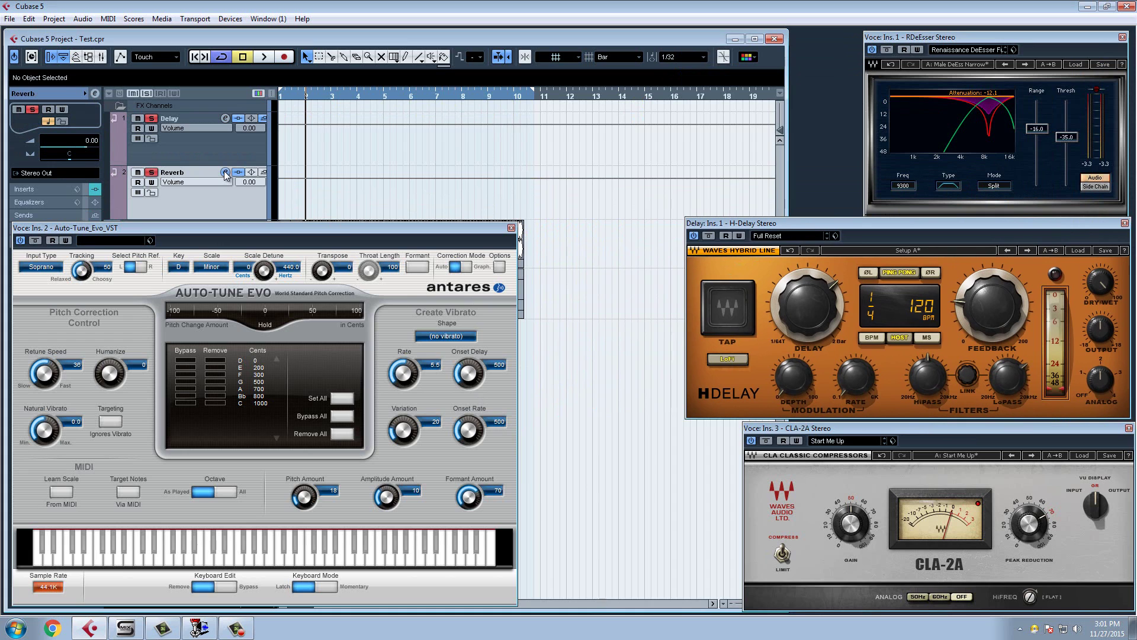
{"action": "left_click", "coordinate": [225, 172]}
{"action": "left_click", "coordinate": [598, 432]}
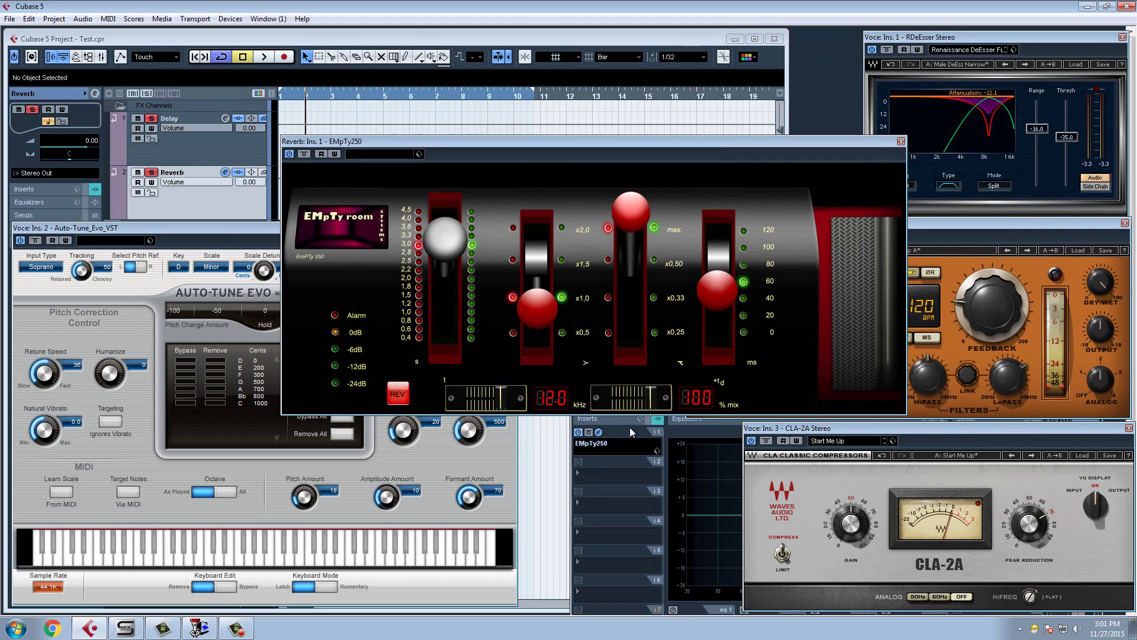
{"action": "left_click_drag", "start_coordinate": [622, 146], "coordinate": [338, 20]}
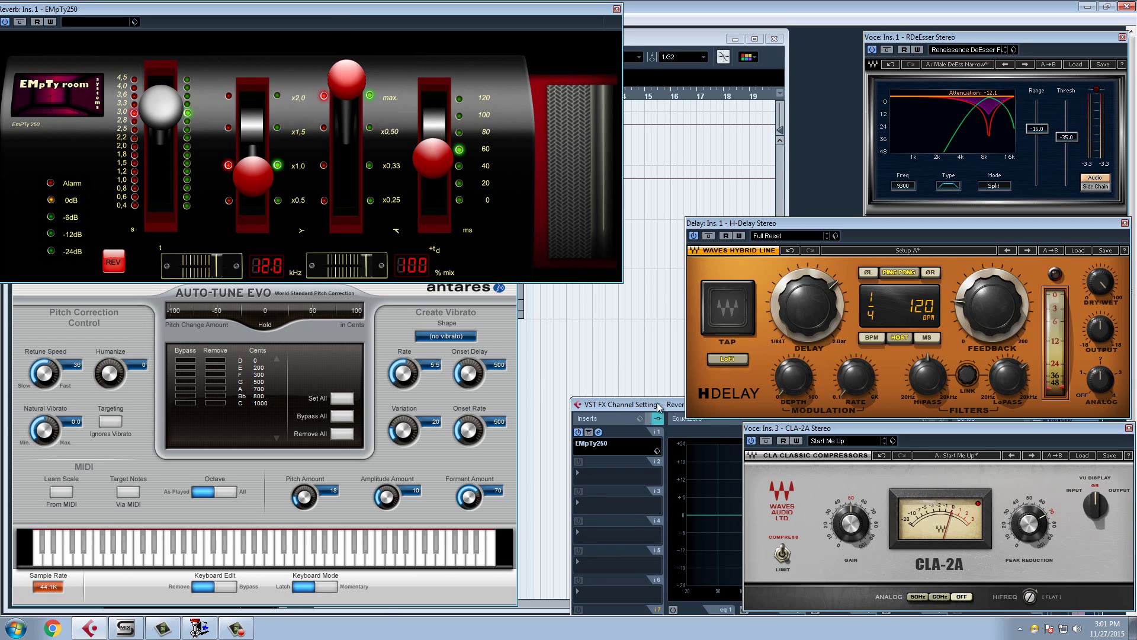
{"action": "left_click_drag", "start_coordinate": [659, 407], "coordinate": [227, 329]}
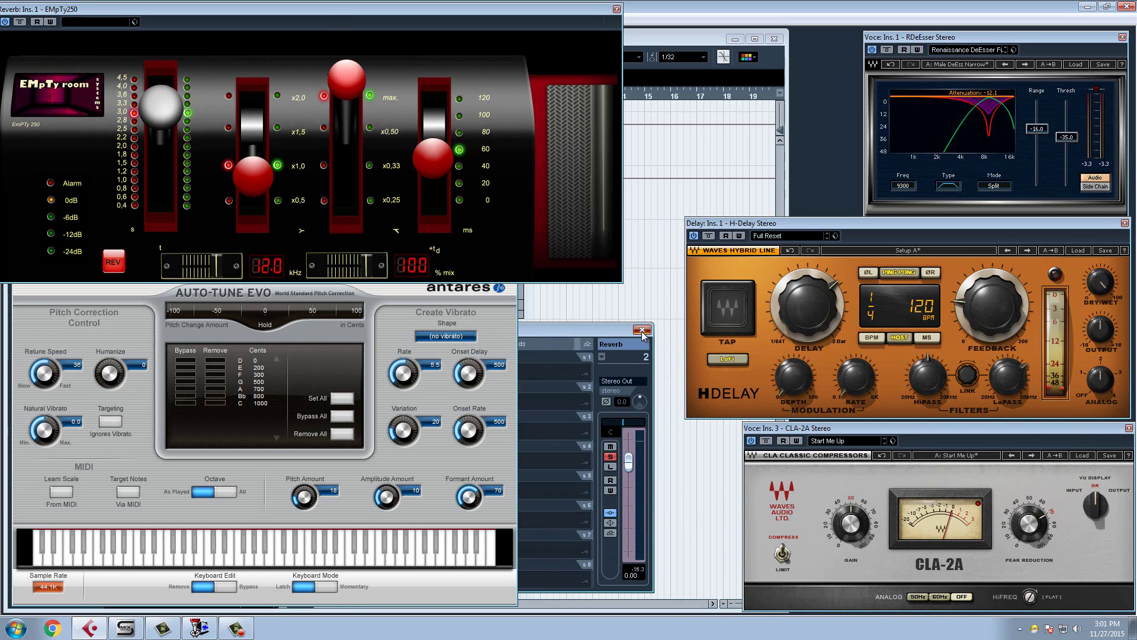
{"action": "left_click", "coordinate": [642, 331]}
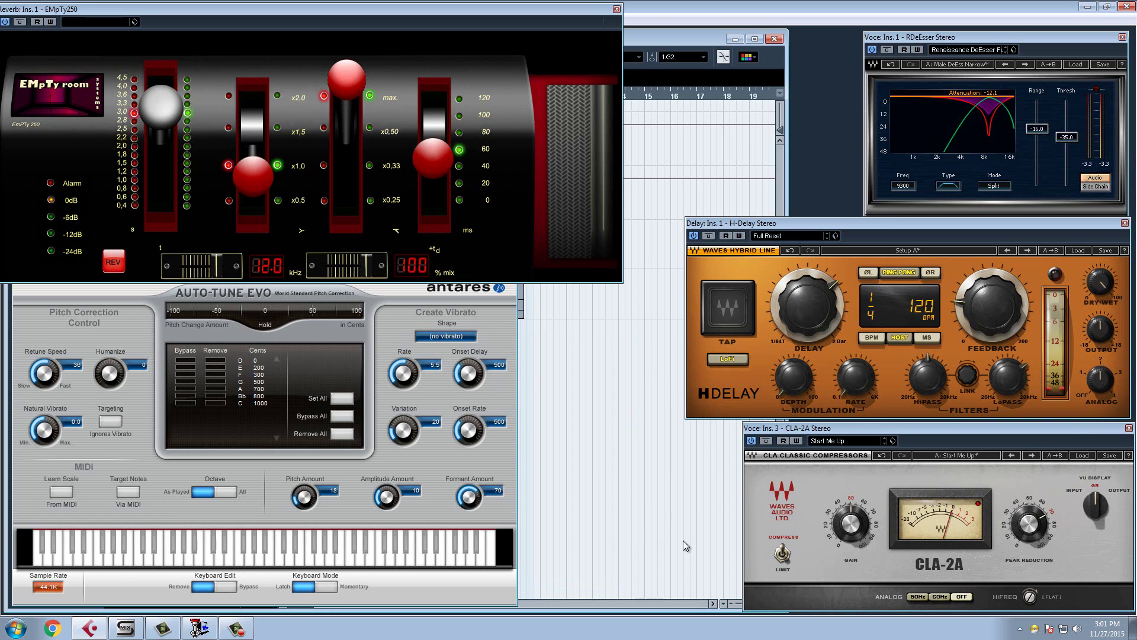
- Close all the open plug-in windows and maximize the project window
{"action": "left_click", "coordinate": [617, 9]}
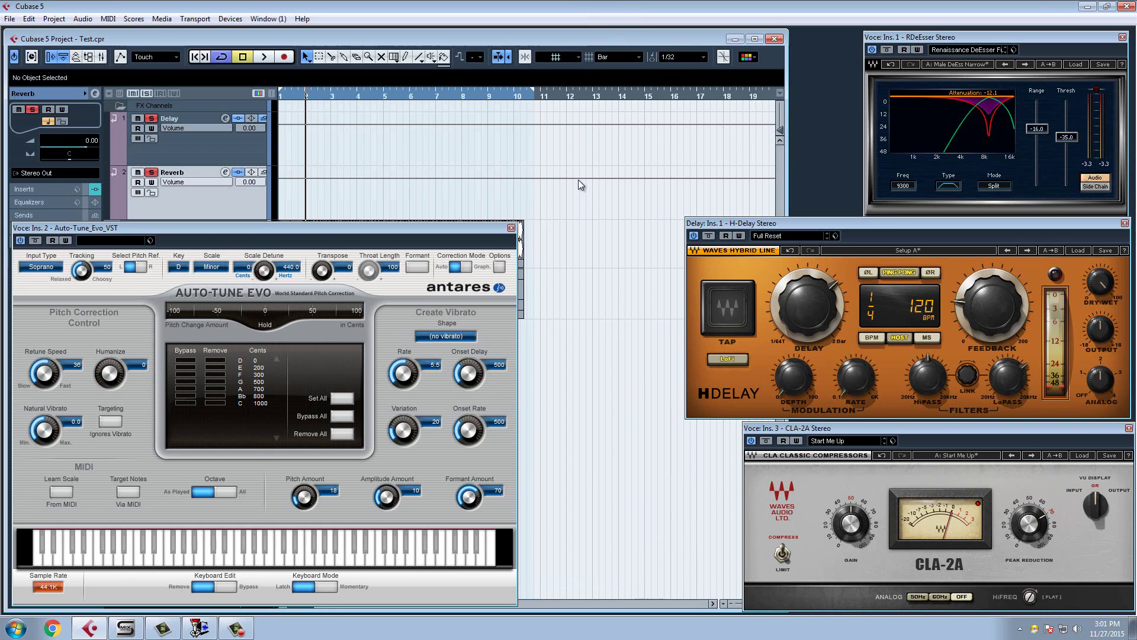
{"action": "left_click", "coordinate": [511, 228]}
{"action": "left_click", "coordinate": [1125, 223]}
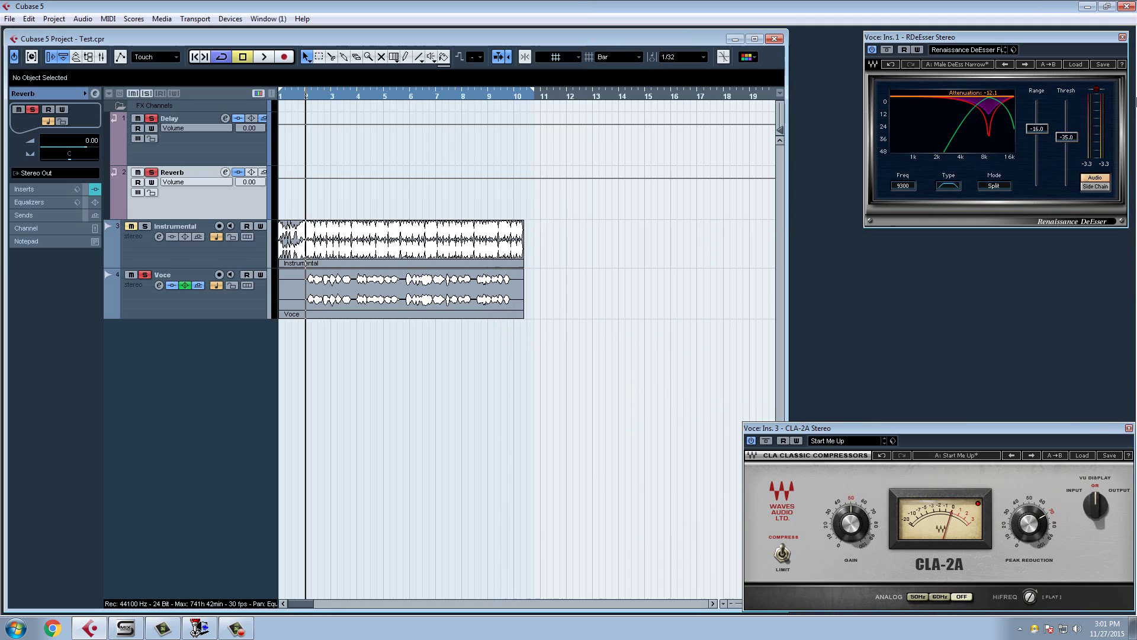
{"action": "left_click", "coordinate": [1123, 37]}
{"action": "left_click", "coordinate": [1128, 429]}
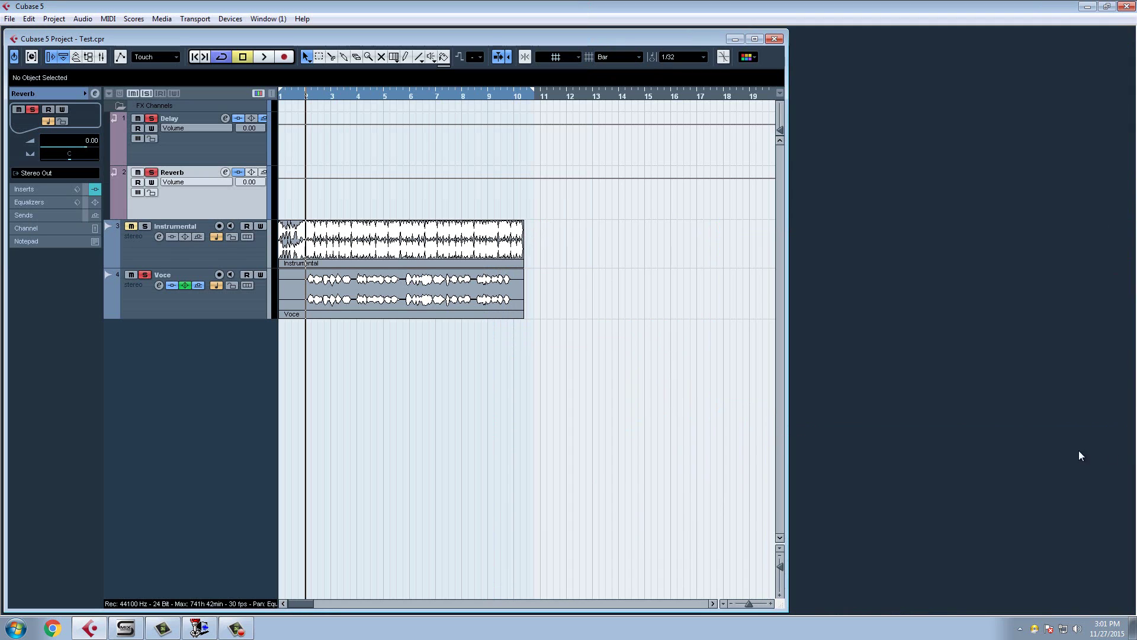
{"action": "left_click", "coordinate": [754, 39]}
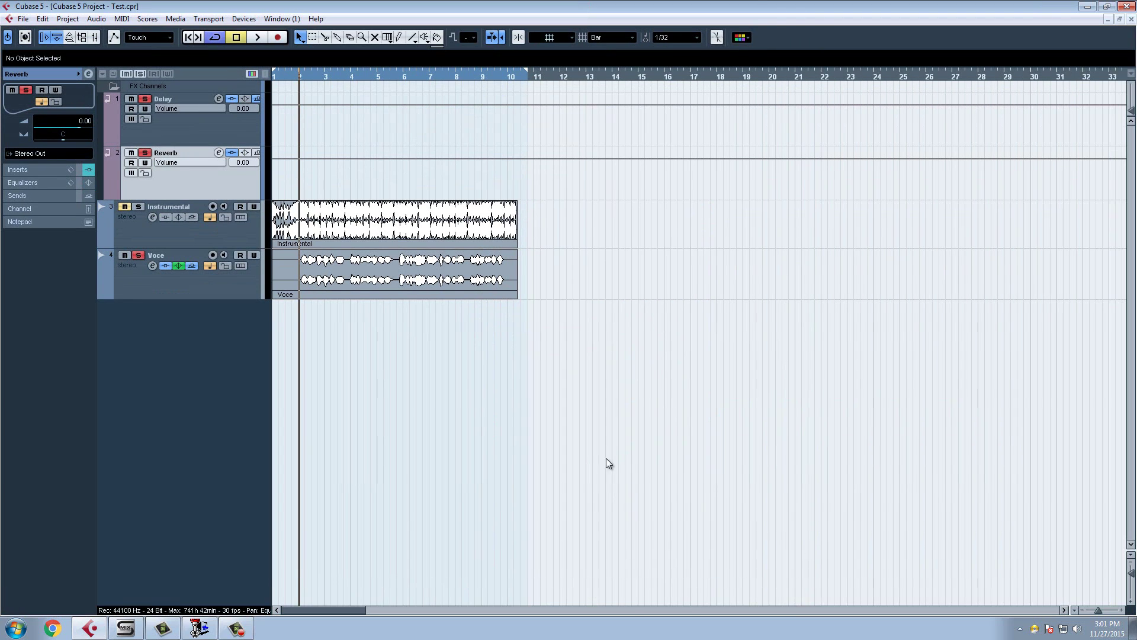